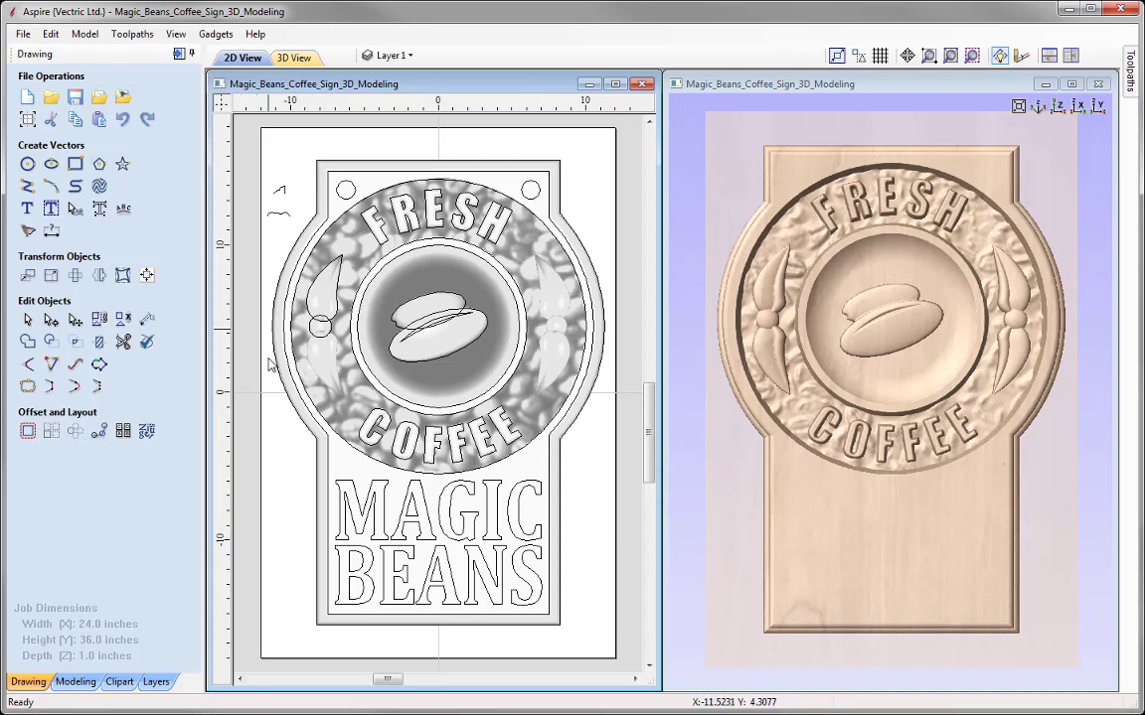
Offset the sign's outermost border vector outwards by 0.15 inches, keeping the original
scroll(258, 317, up, 6)
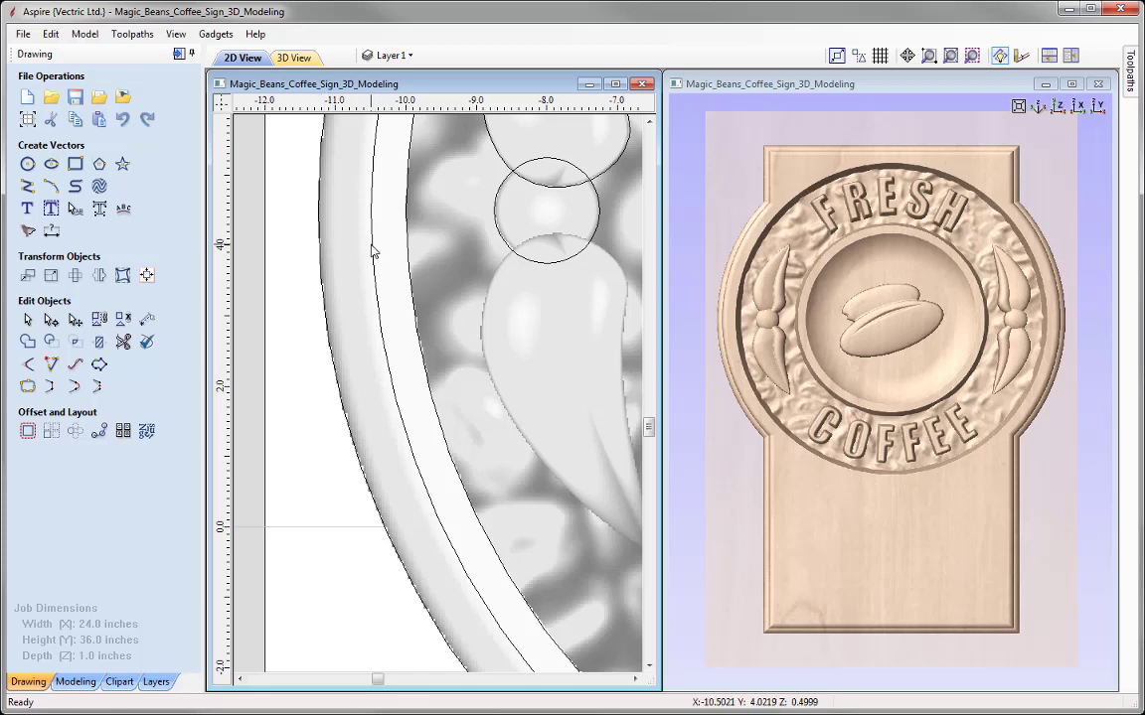
click(368, 223)
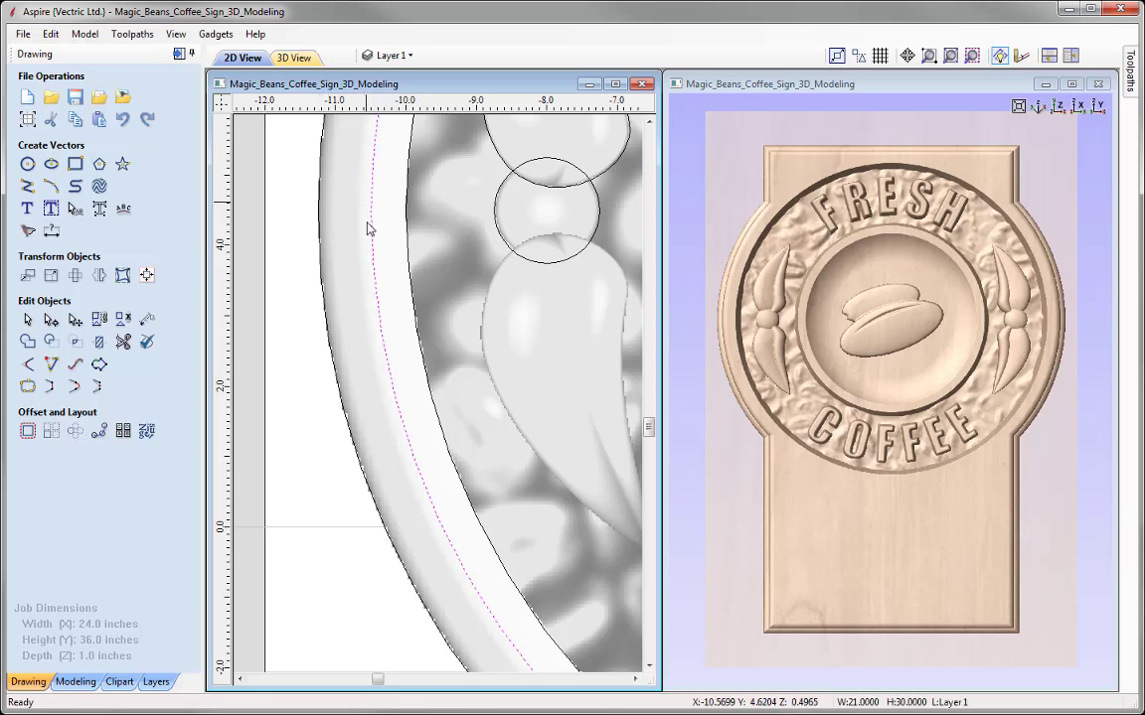
shift+click(320, 255)
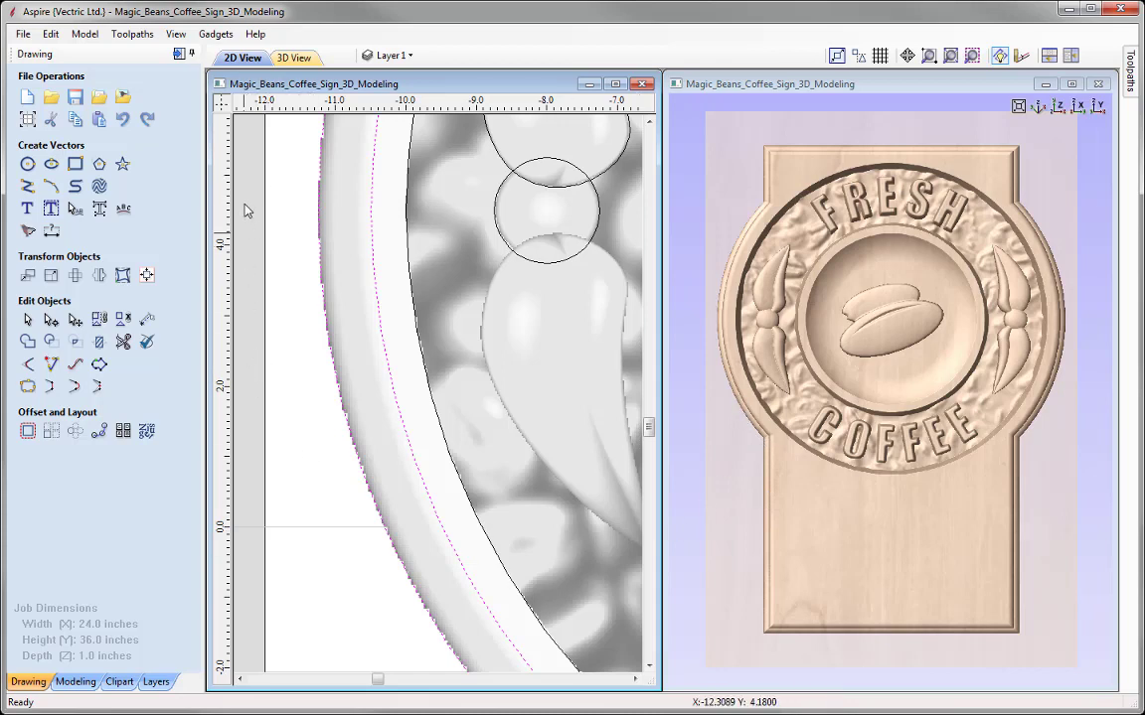
click(287, 298)
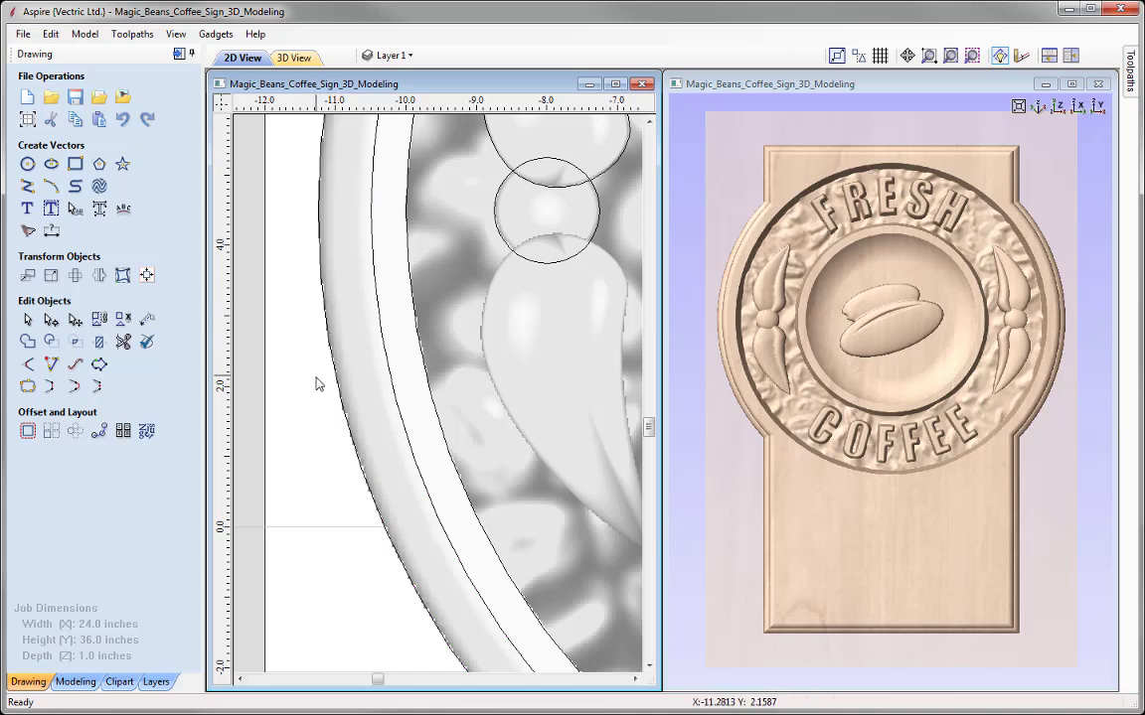
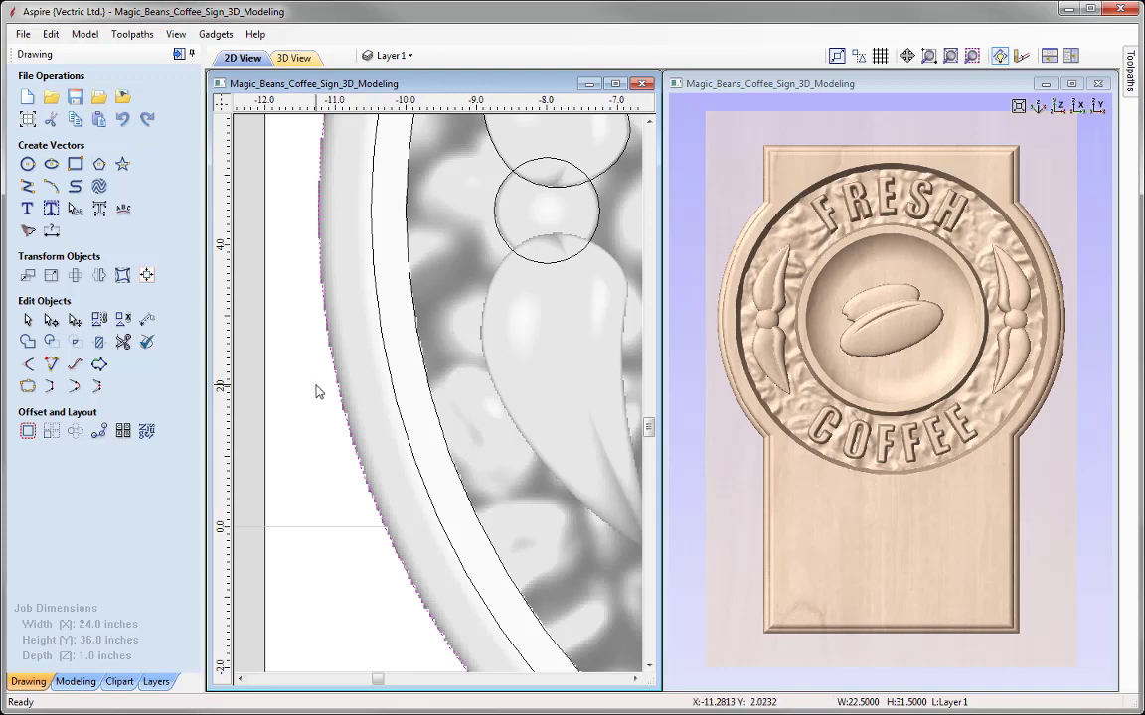
click(951, 56)
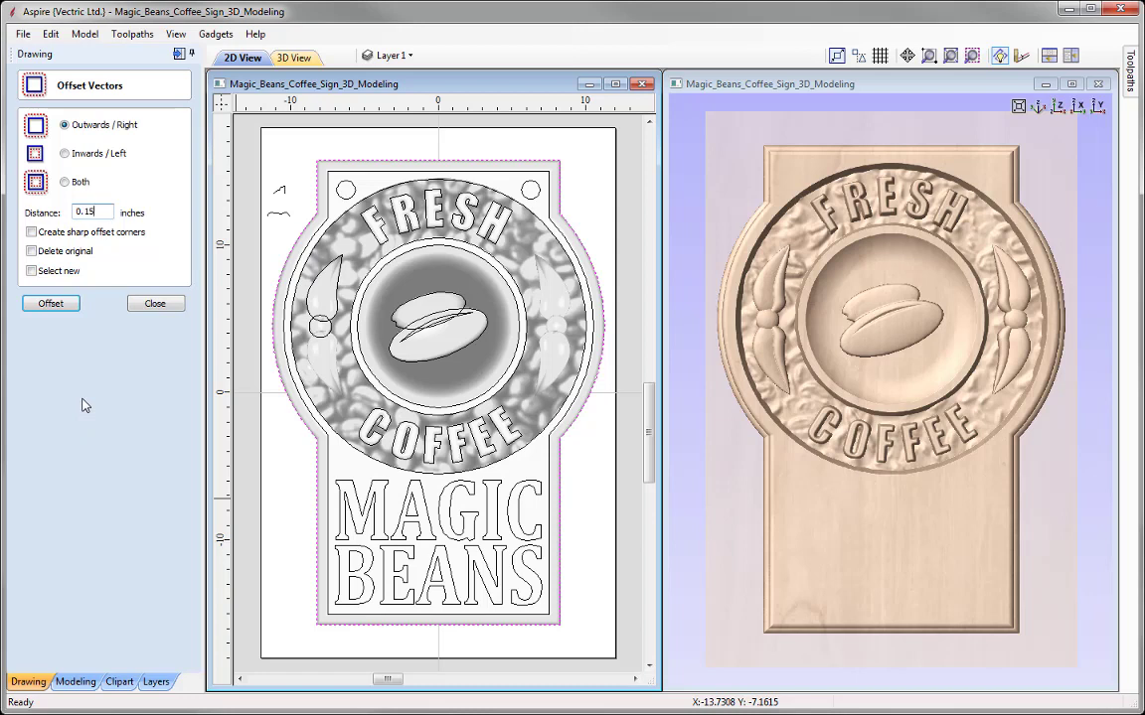
click(52, 304)
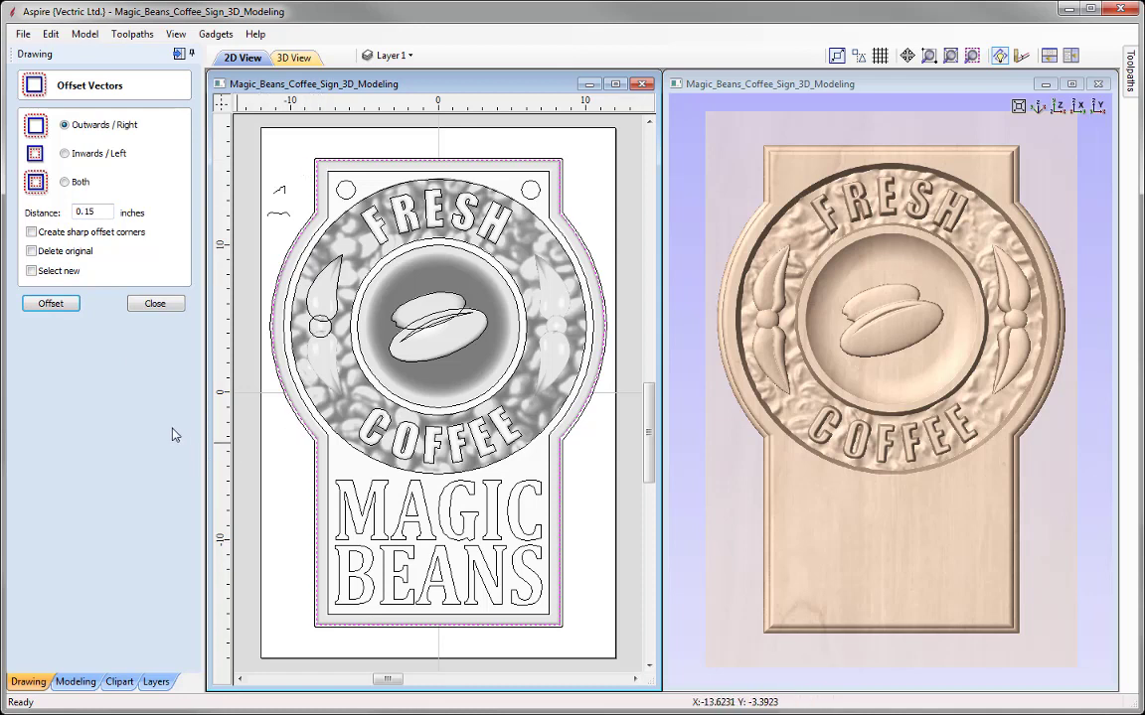
click(156, 303)
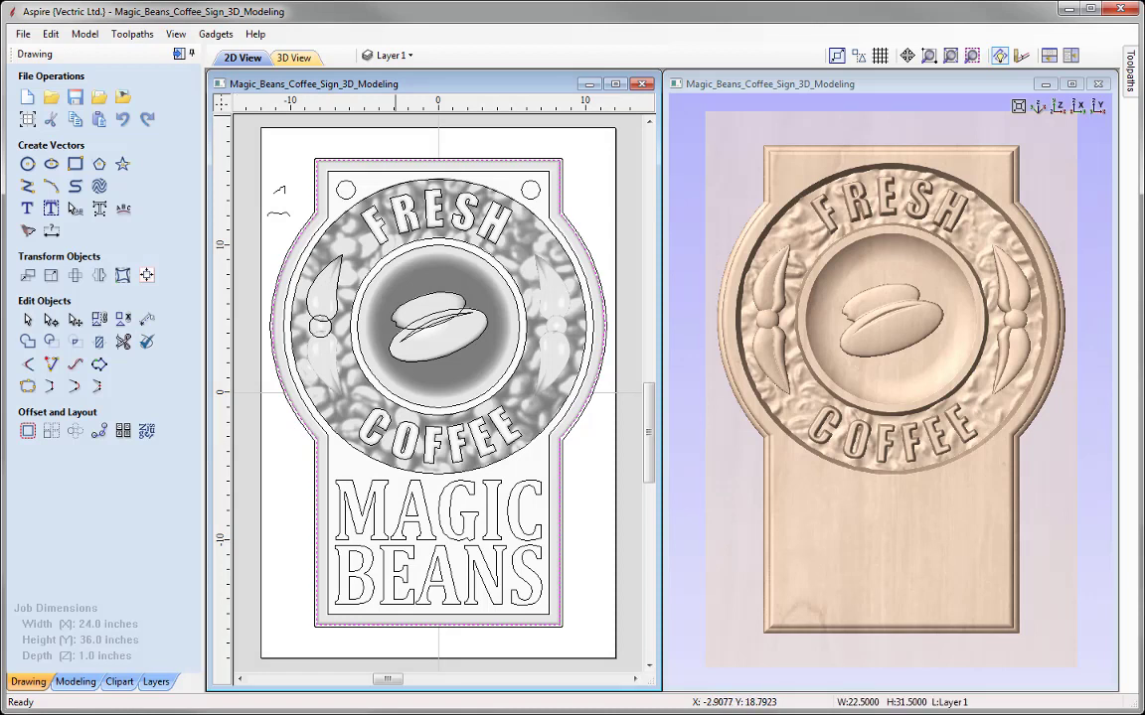
Set the material's XY datum to its lower-left corner and position the model with a 0.0 inch gap above it
click(178, 53)
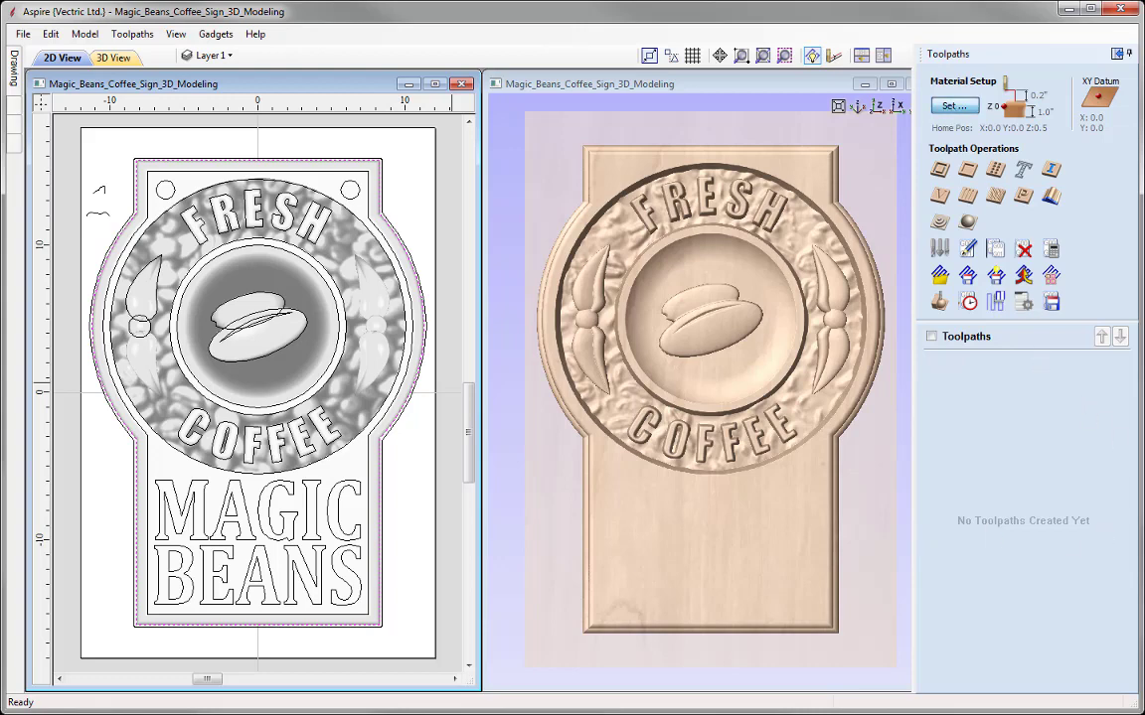
click(954, 105)
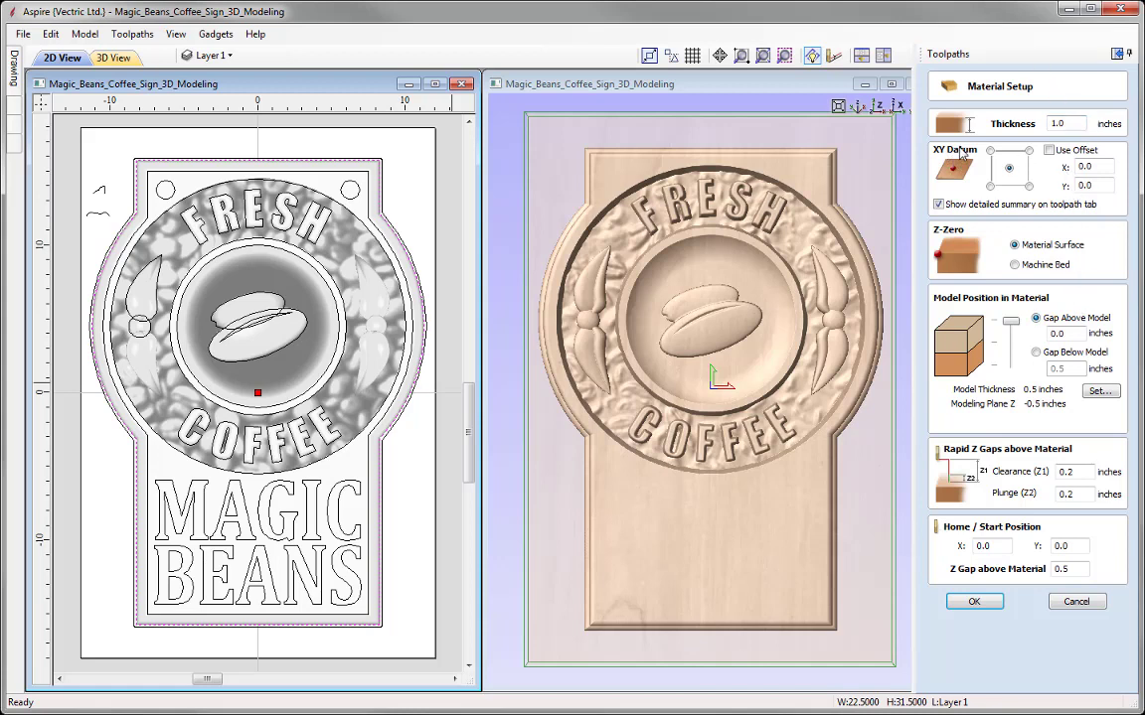
click(990, 186)
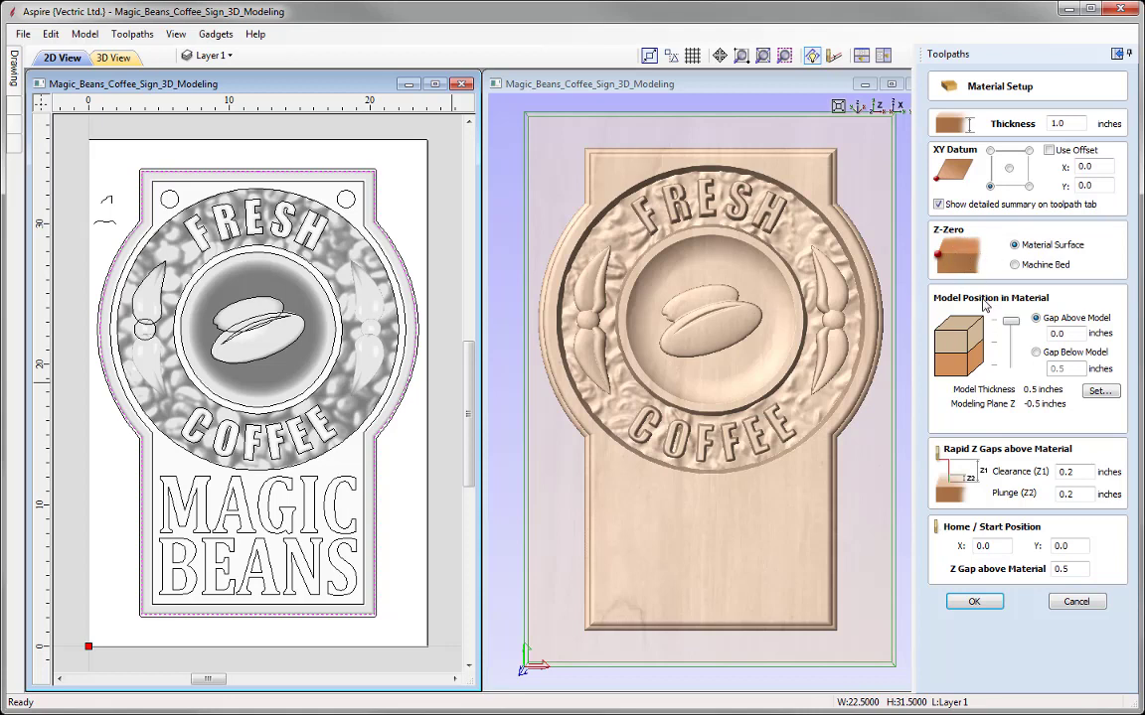
mouse_move(1014, 316)
mouse_down()
mouse_move(1015, 331)
mouse_move(1011, 320)
mouse_up()
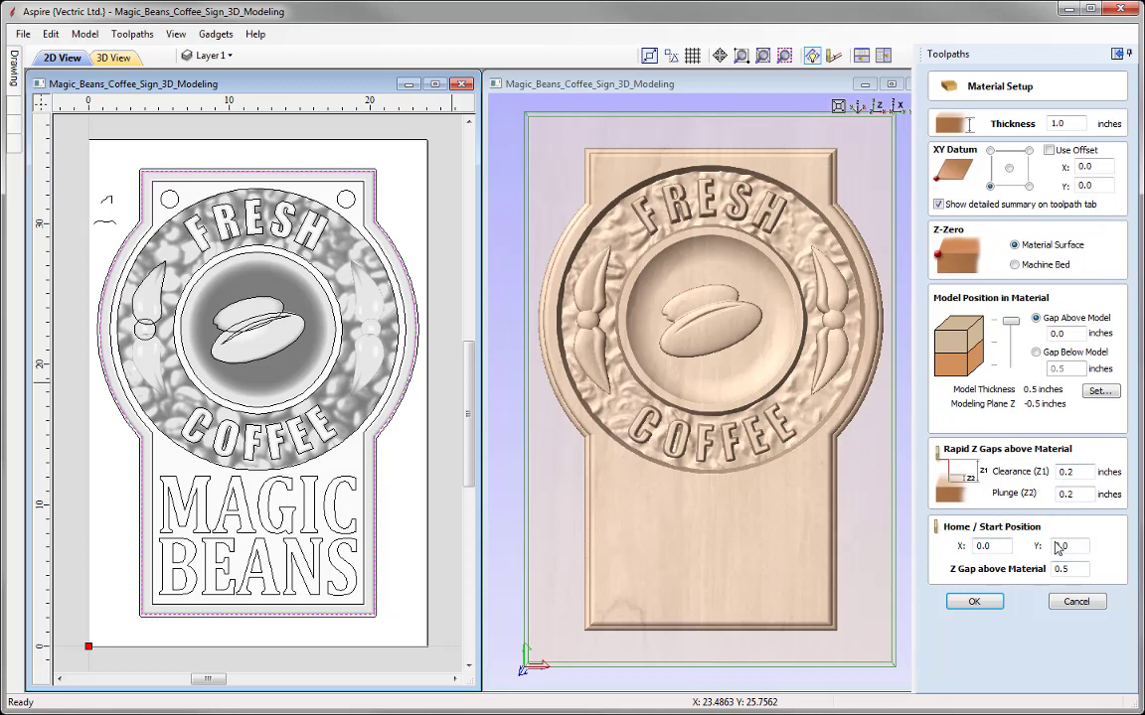
click(982, 603)
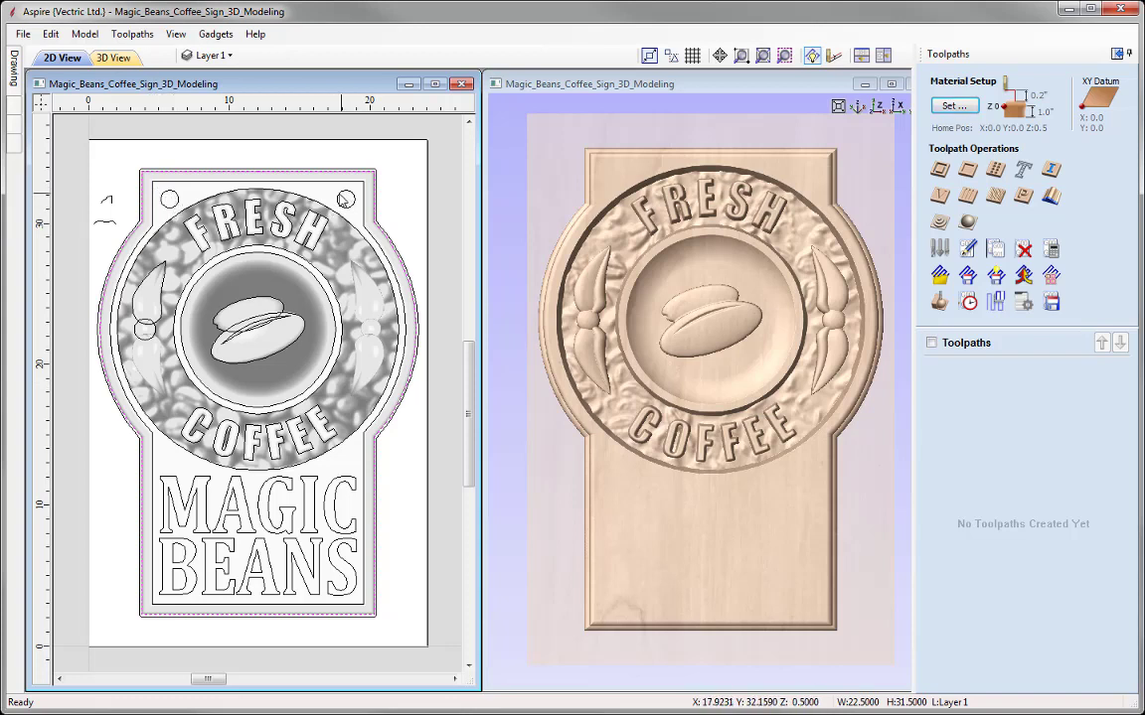
Start a 2D profile toolpath for the two hanging-hole circles with a 1 inch cut depth and the End Mill (0.25 inch)
click(175, 202)
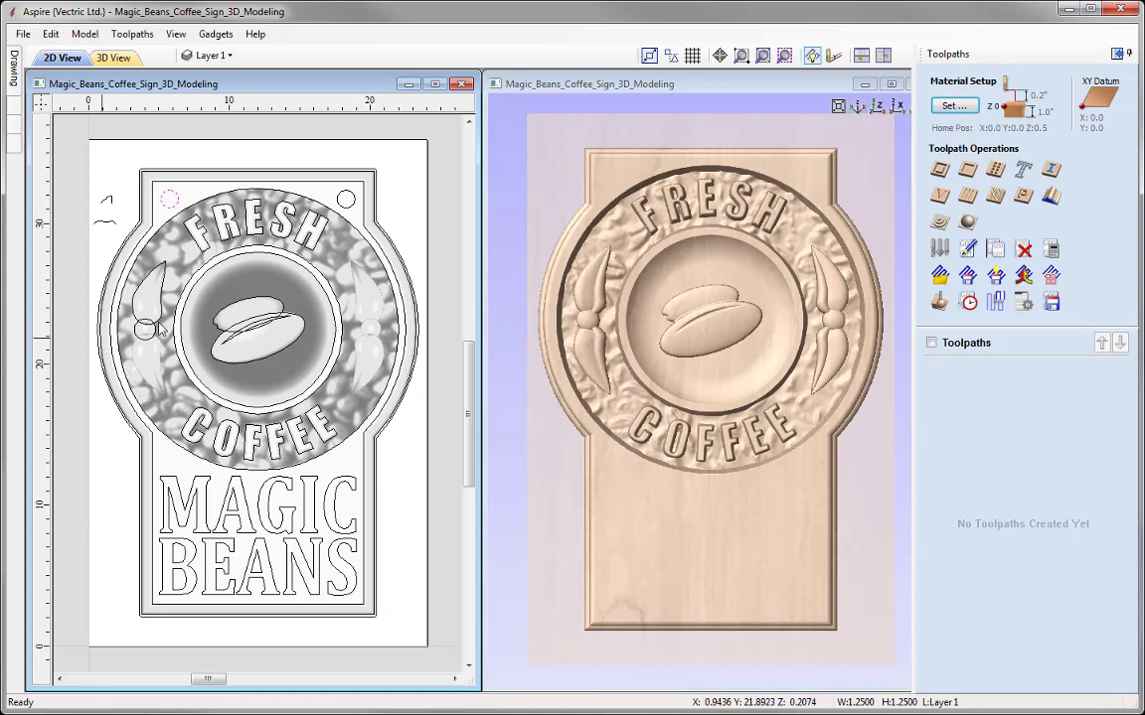
shift+click(349, 204)
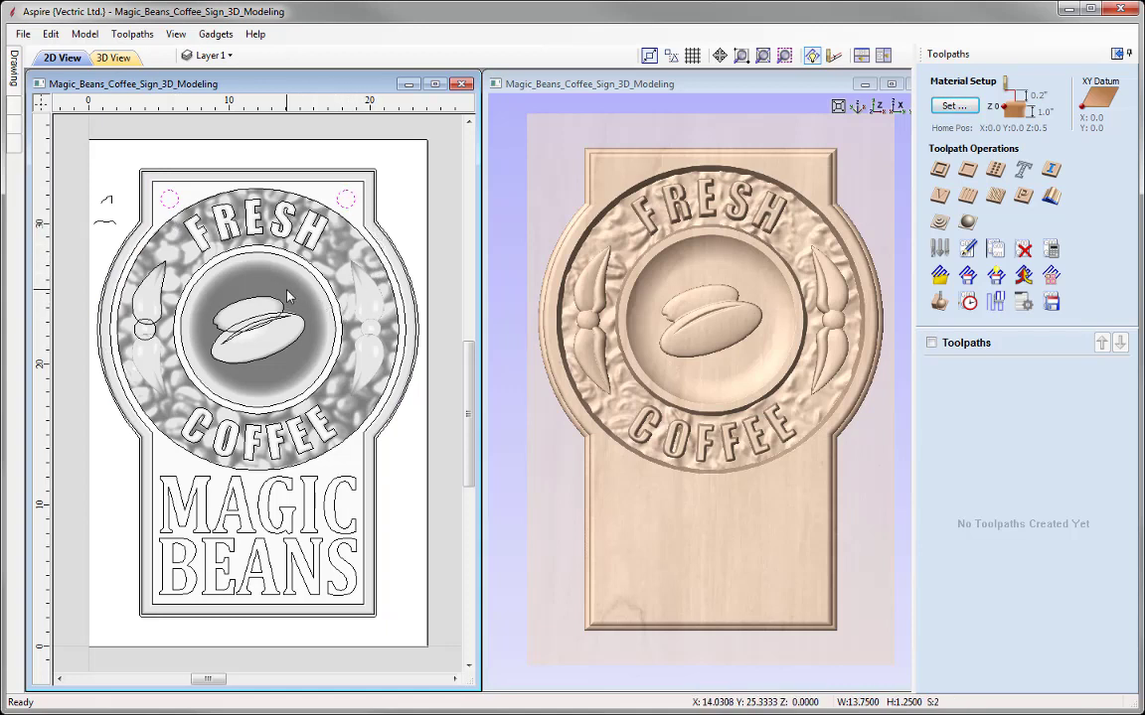
click(939, 170)
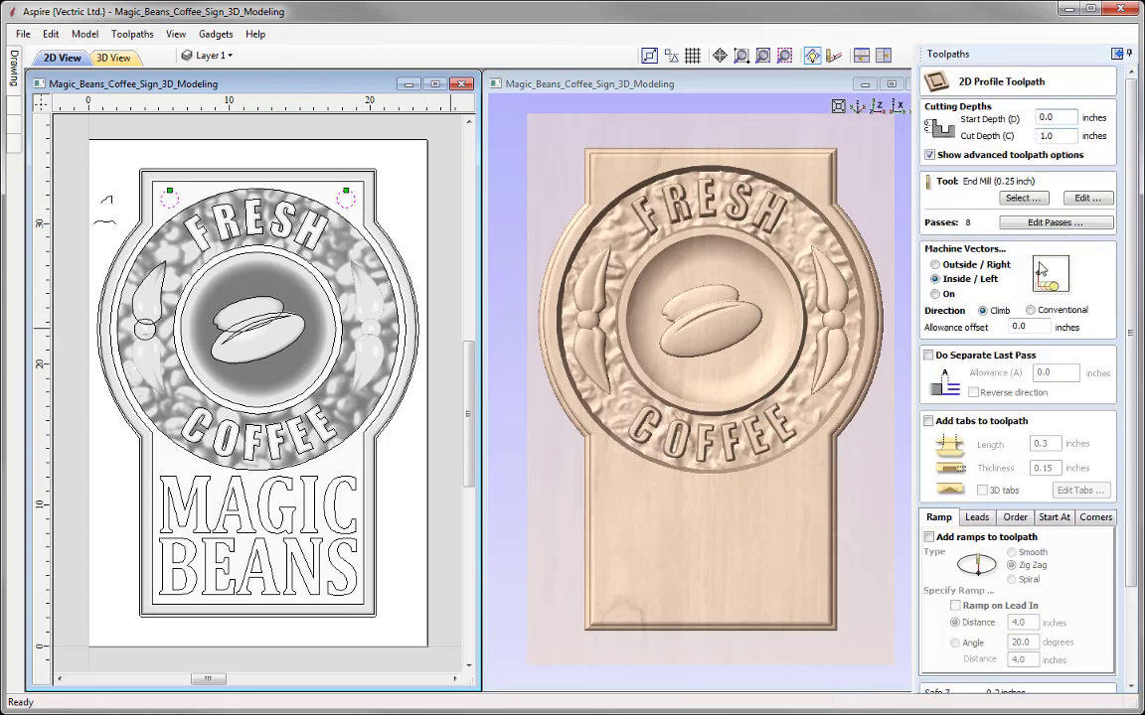
click(1041, 136)
drag(1064, 137, 989, 137)
click(1022, 199)
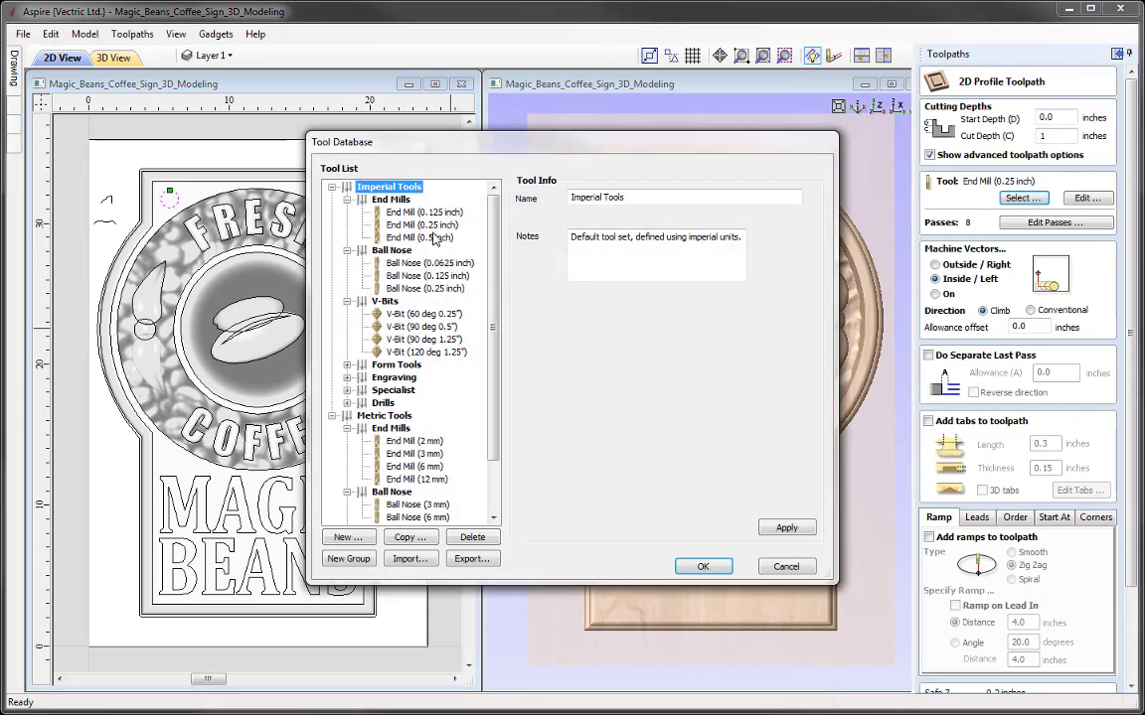
click(417, 227)
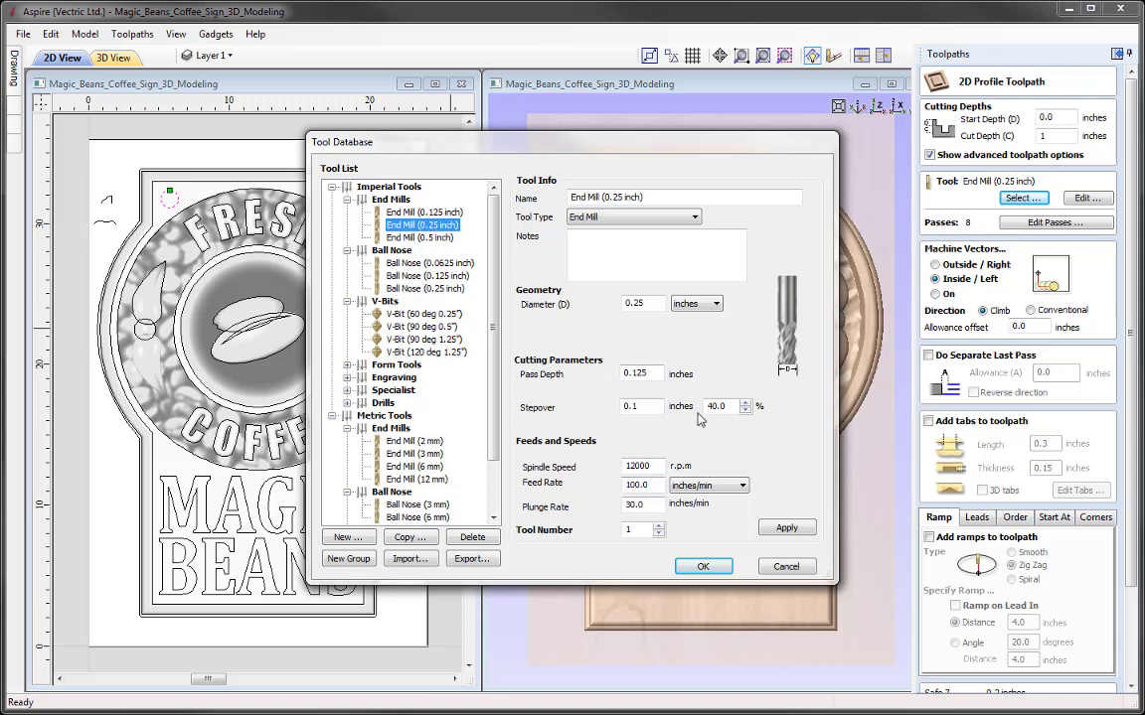
click(703, 566)
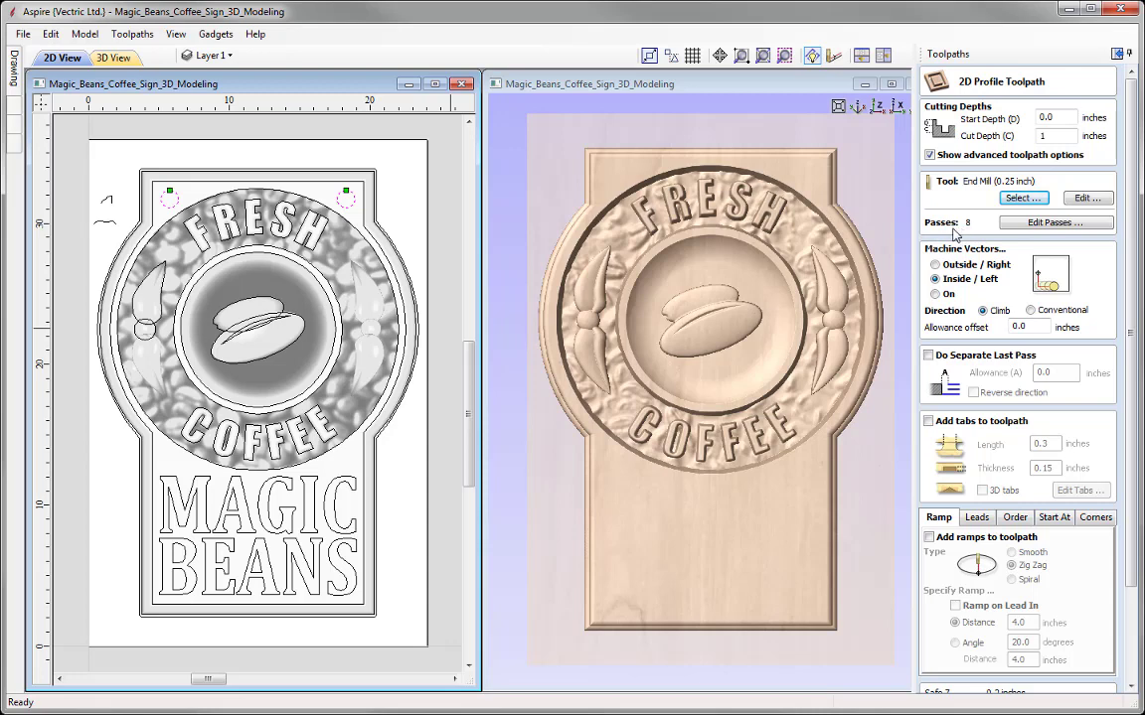
Set the pass depth of the hole toolpath's end mill to 0.25 inches
click(1088, 199)
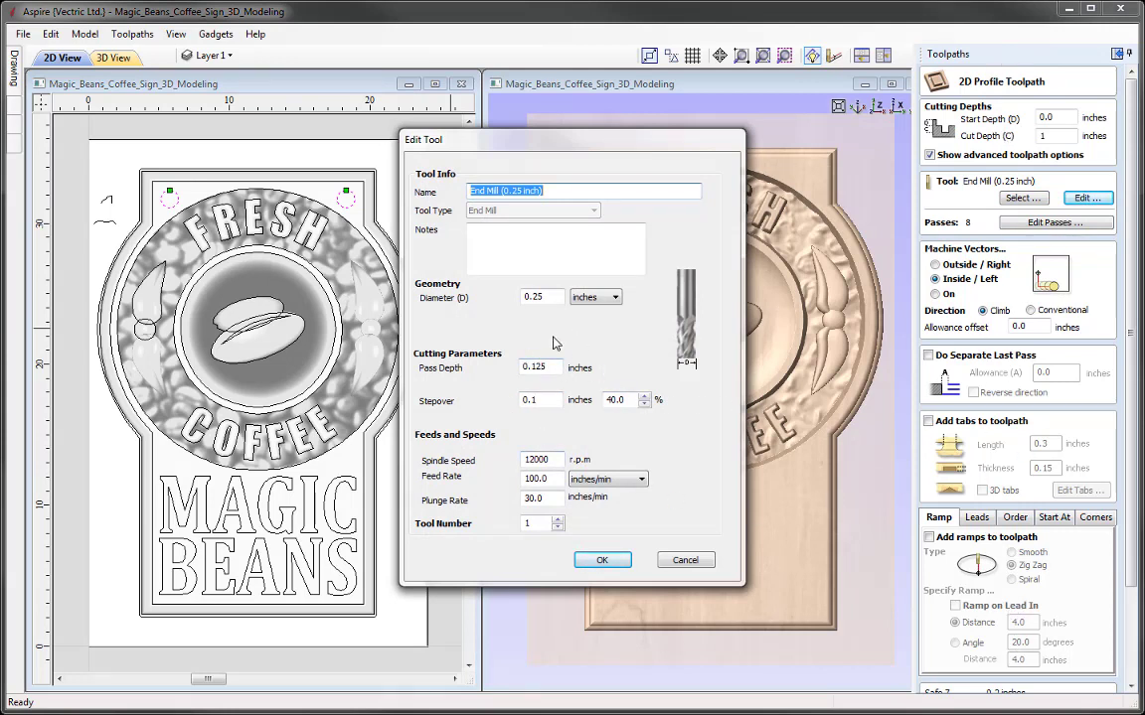
drag(535, 368, 554, 368)
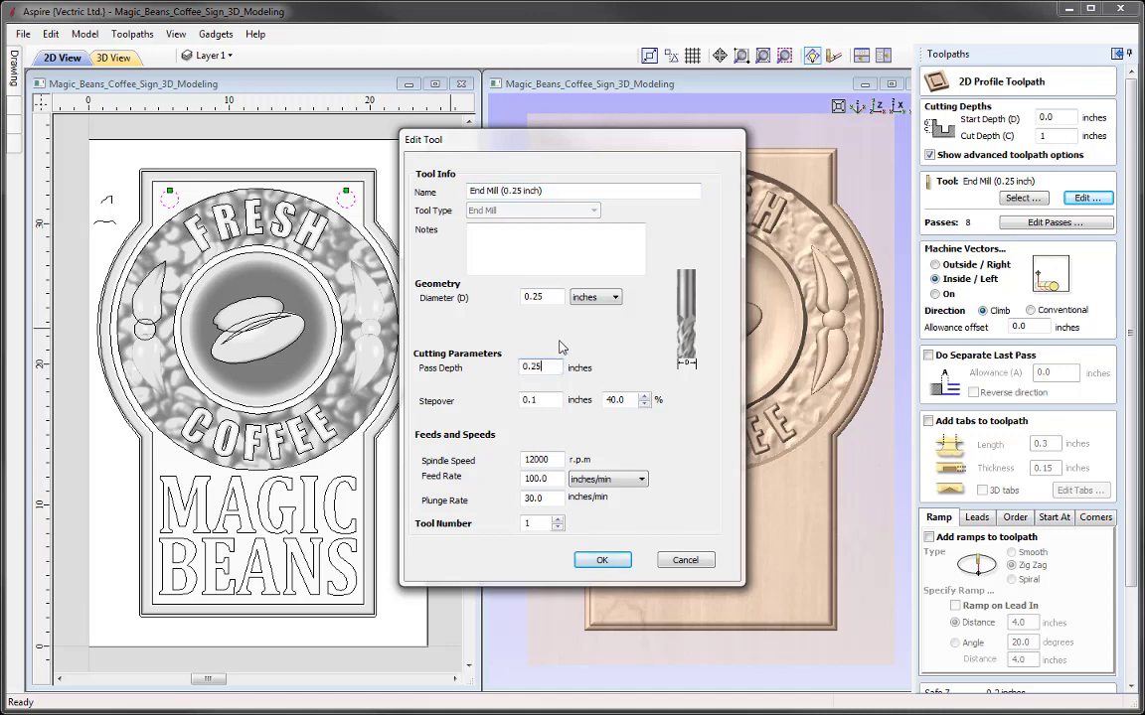
click(602, 562)
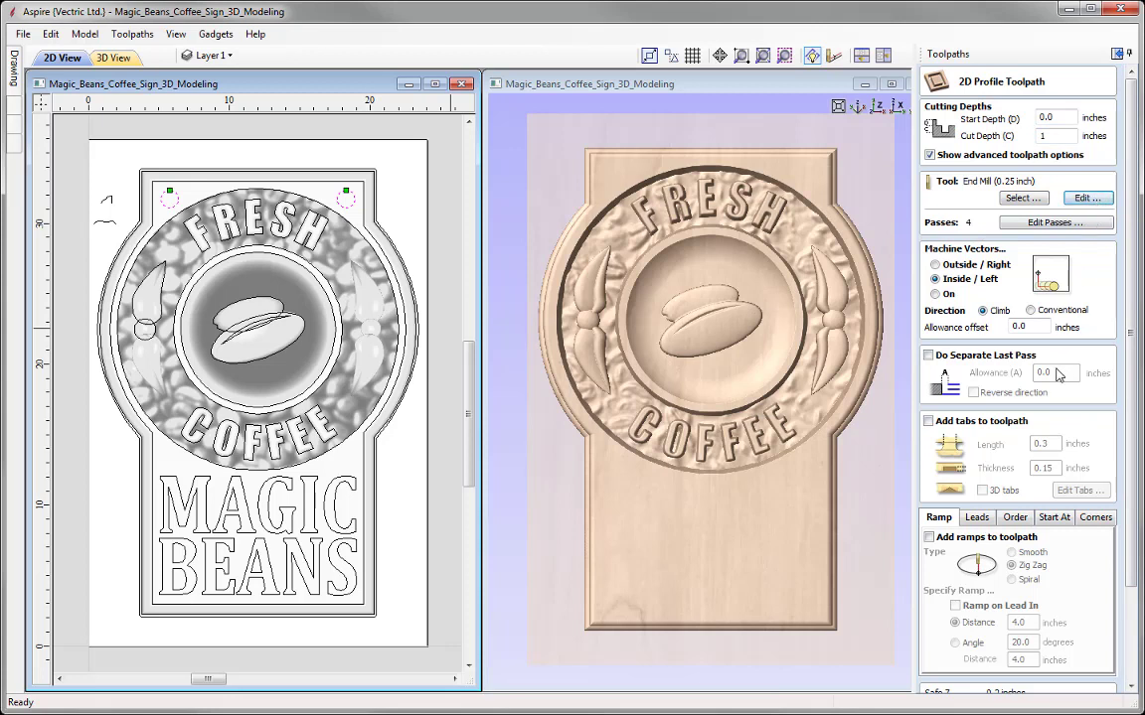
Machine inside the hole vectors, name the toolpath "Profile Holes" and calculate it
click(935, 264)
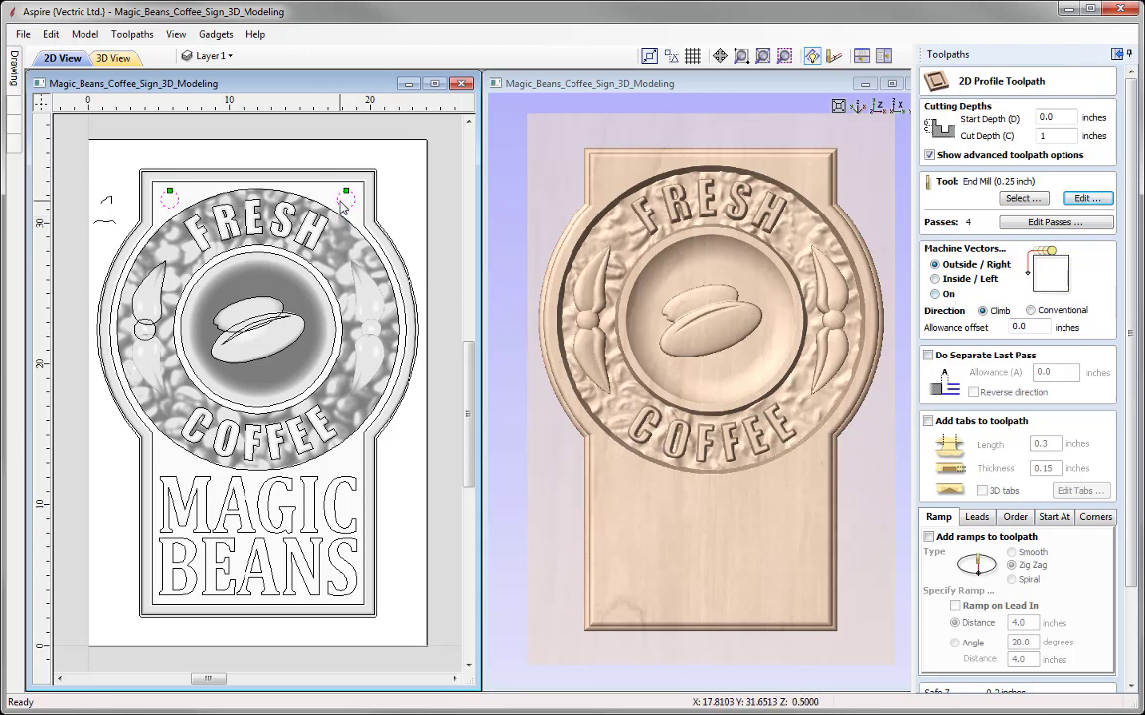
click(946, 281)
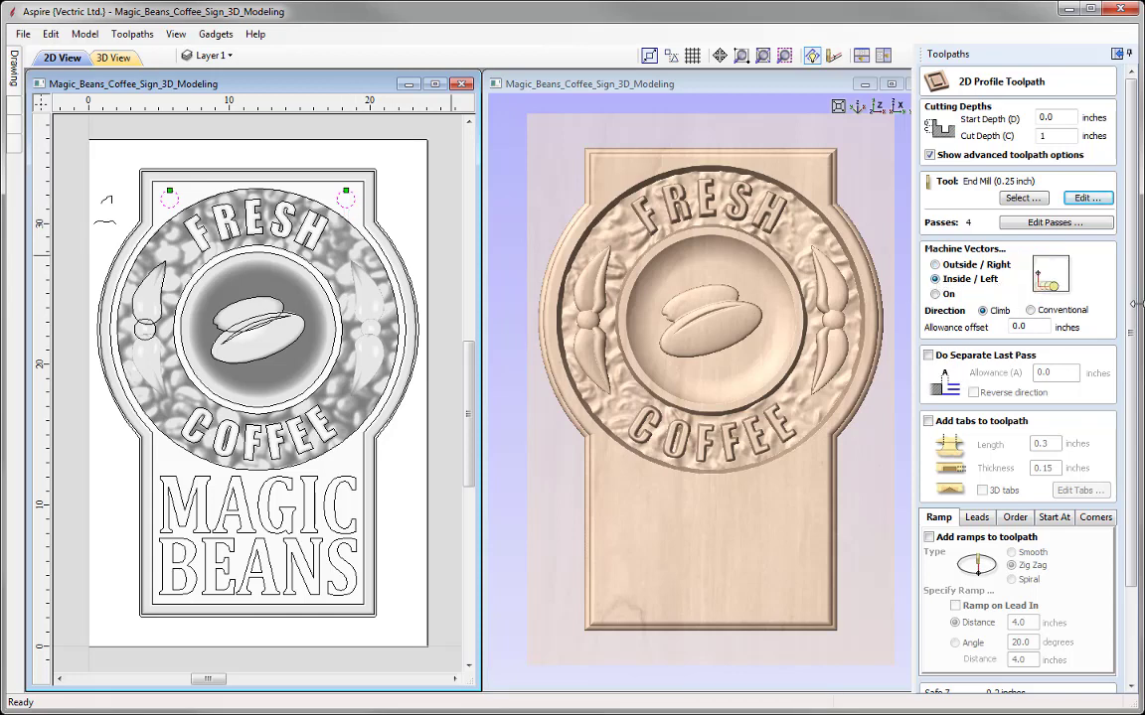
scroll(1133, 310, down, 3)
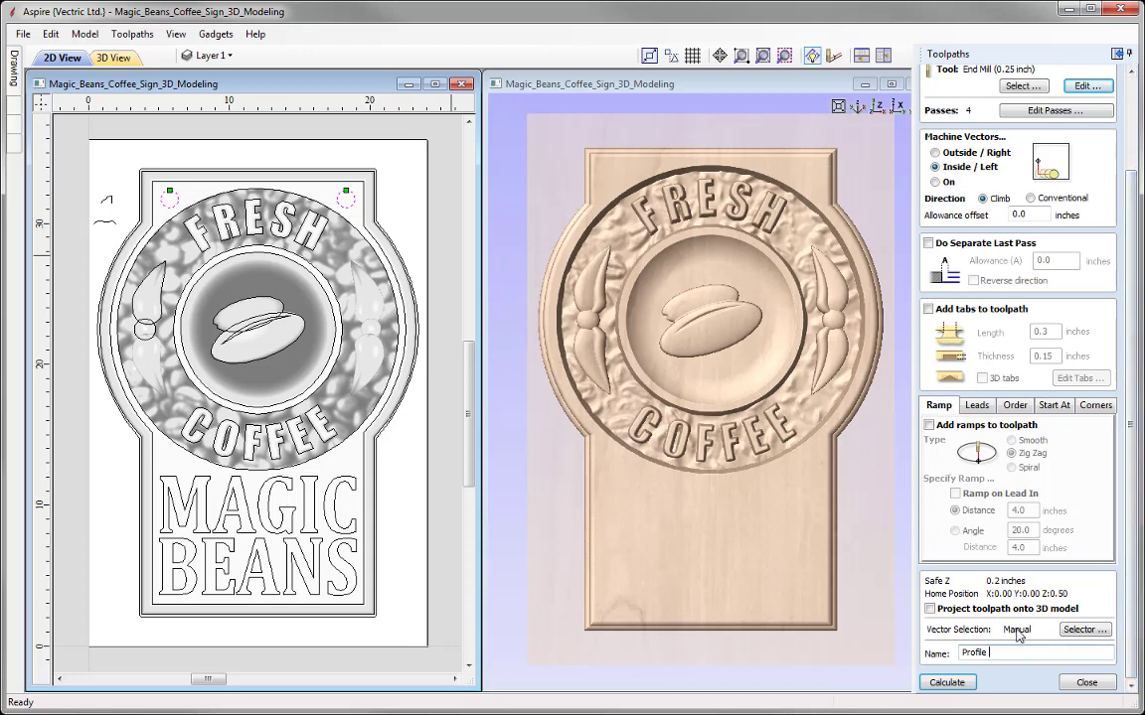
text(oles)
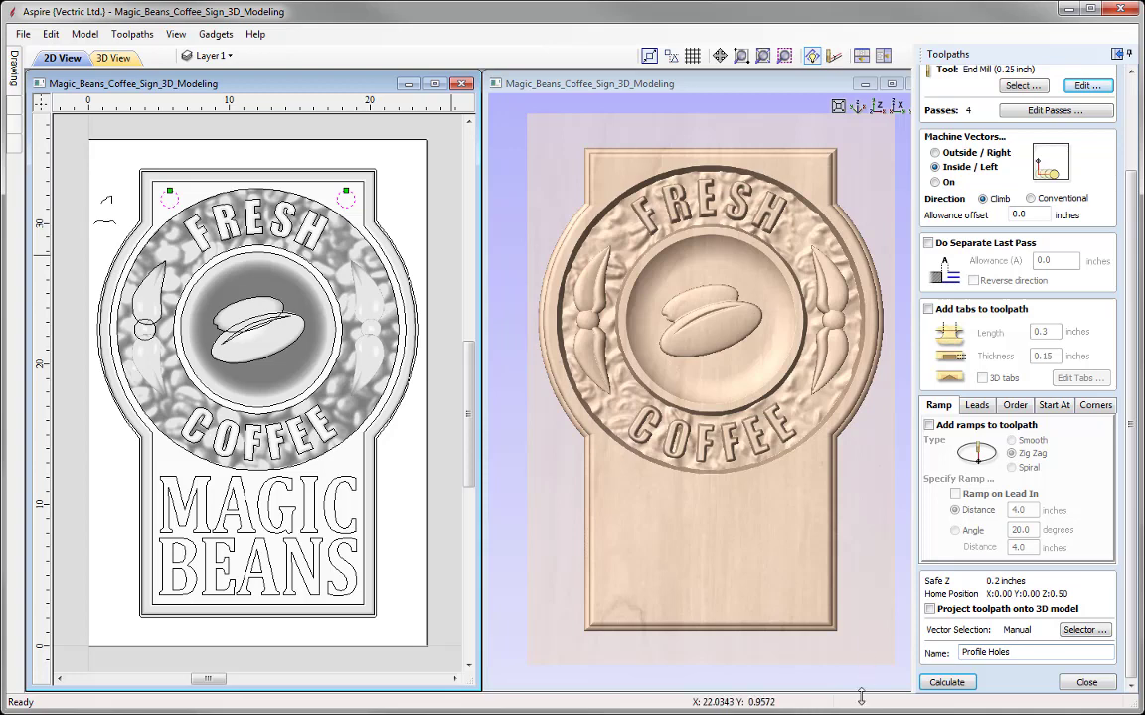
click(947, 681)
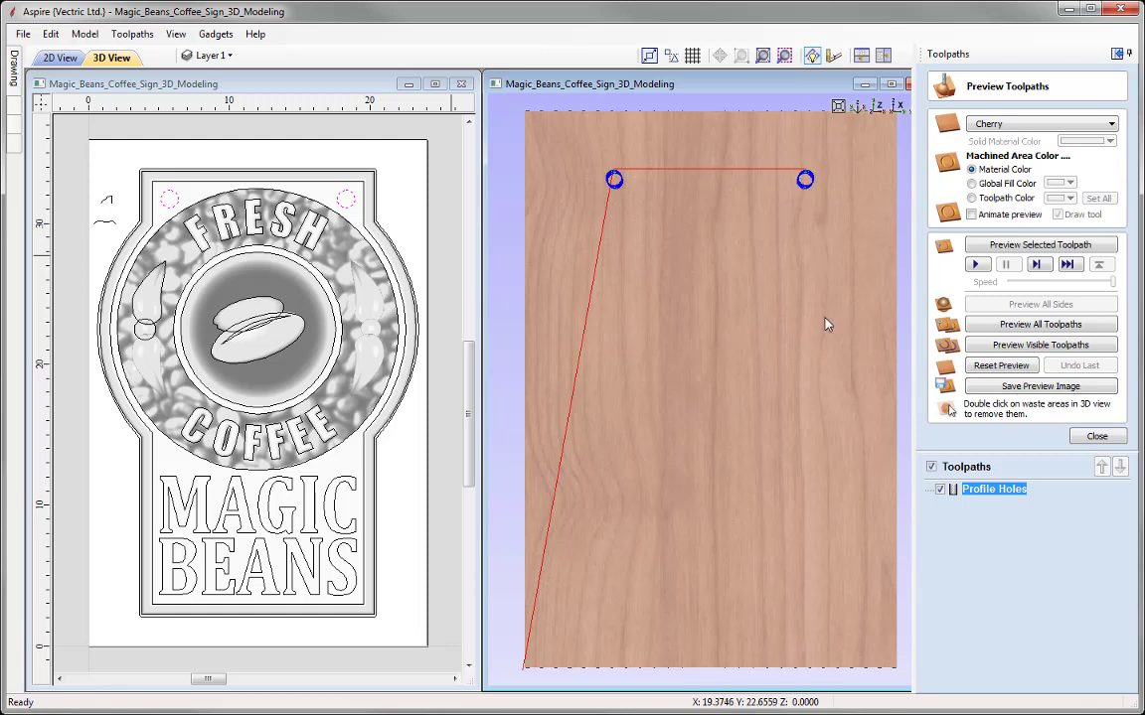
Preview the Profile Holes toolpath, inspect the cut holes in 3D and return to the view along Z
click(1060, 245)
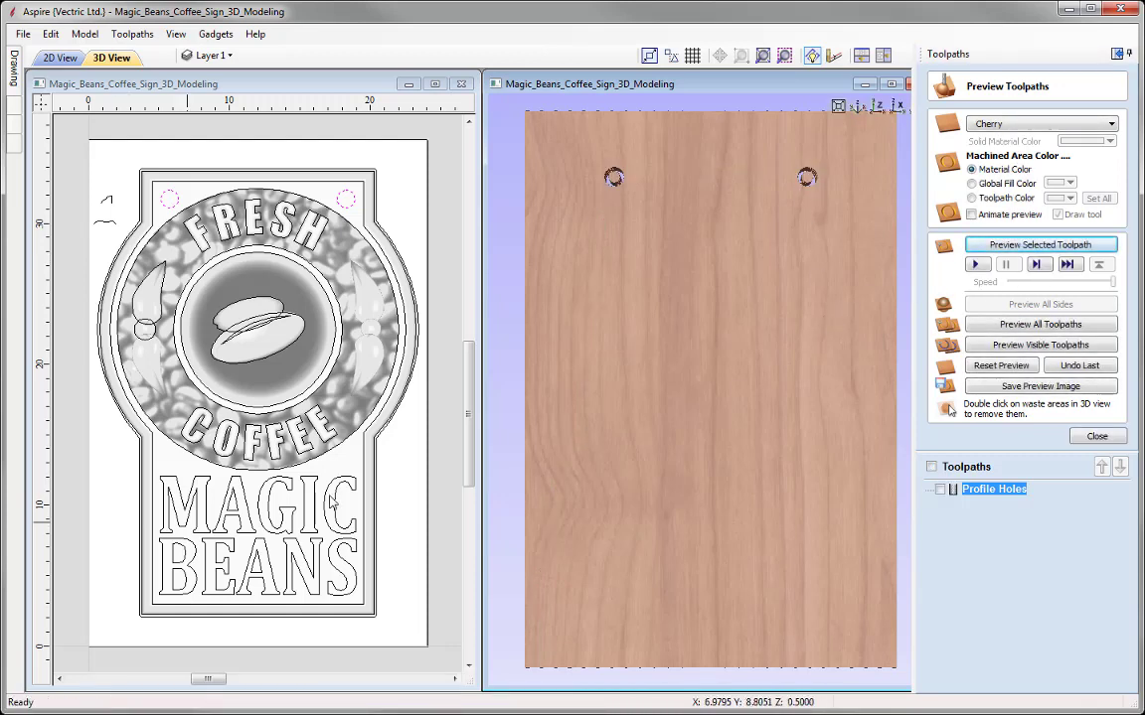
drag(649, 309, 684, 317)
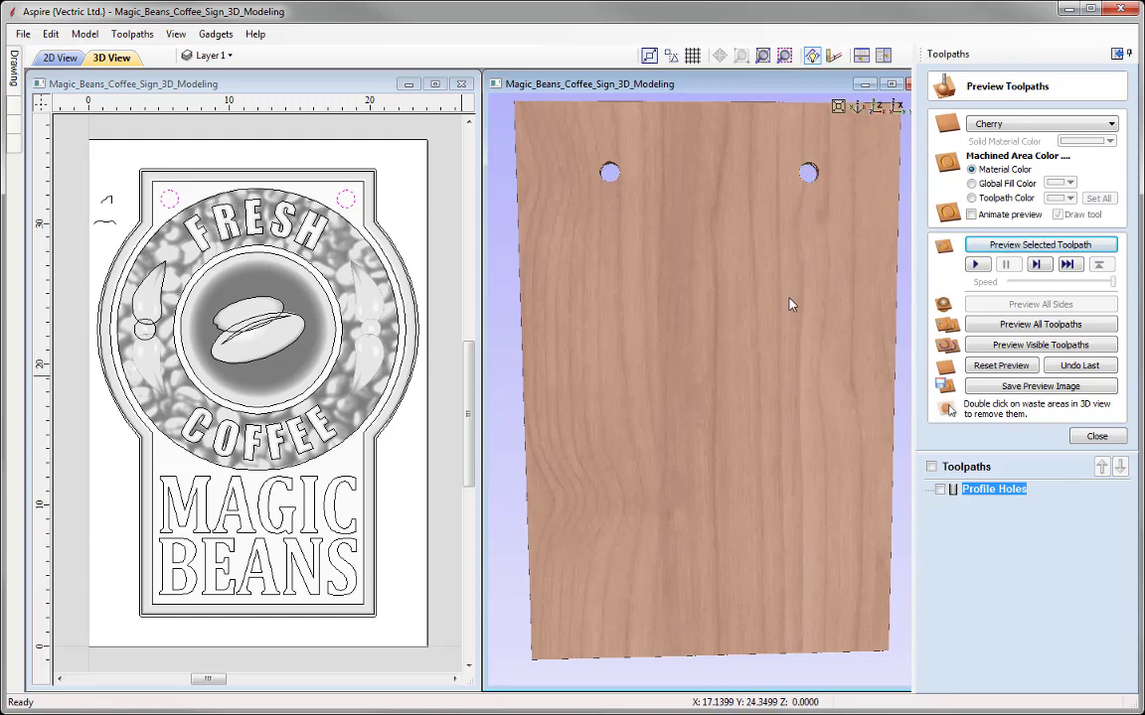
drag(751, 353, 730, 338)
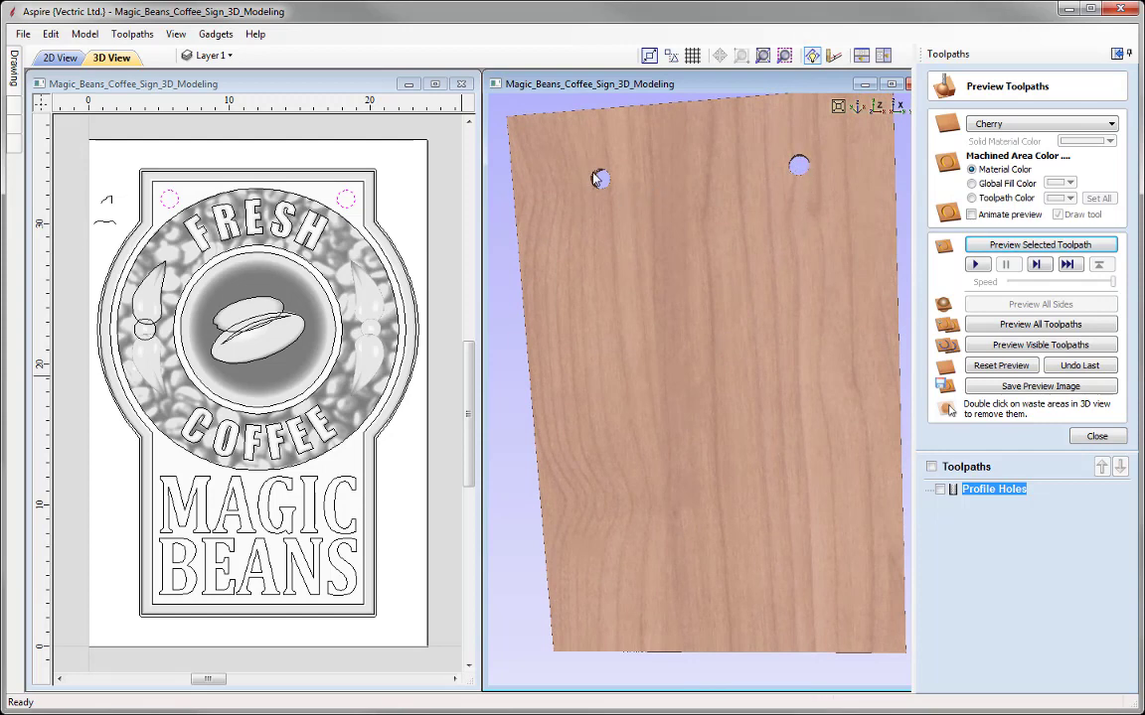
mouse_move(667, 254)
mouse_down()
mouse_move(735, 245)
mouse_move(671, 245)
mouse_up()
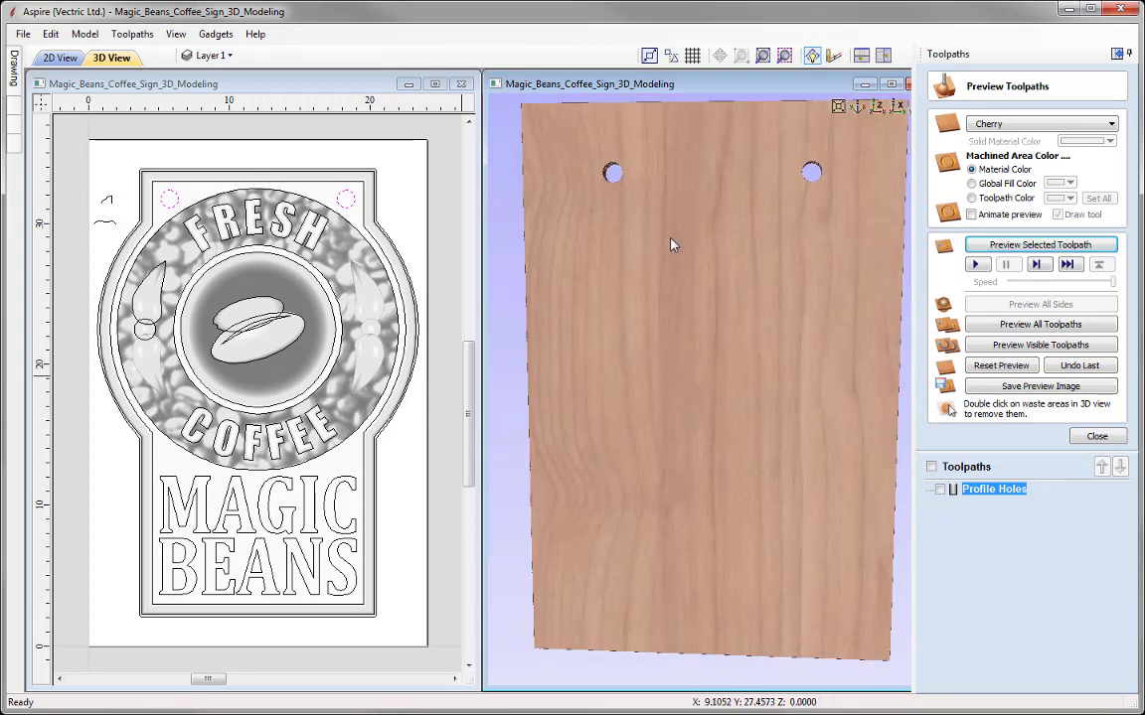
click(879, 108)
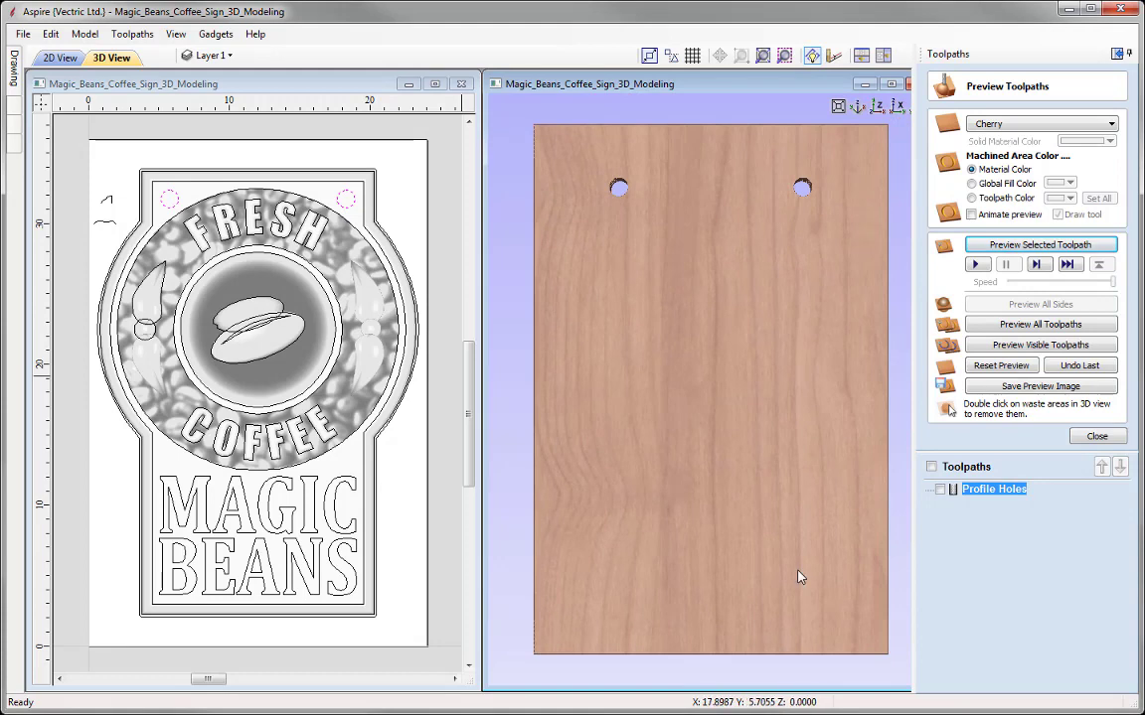
click(1097, 437)
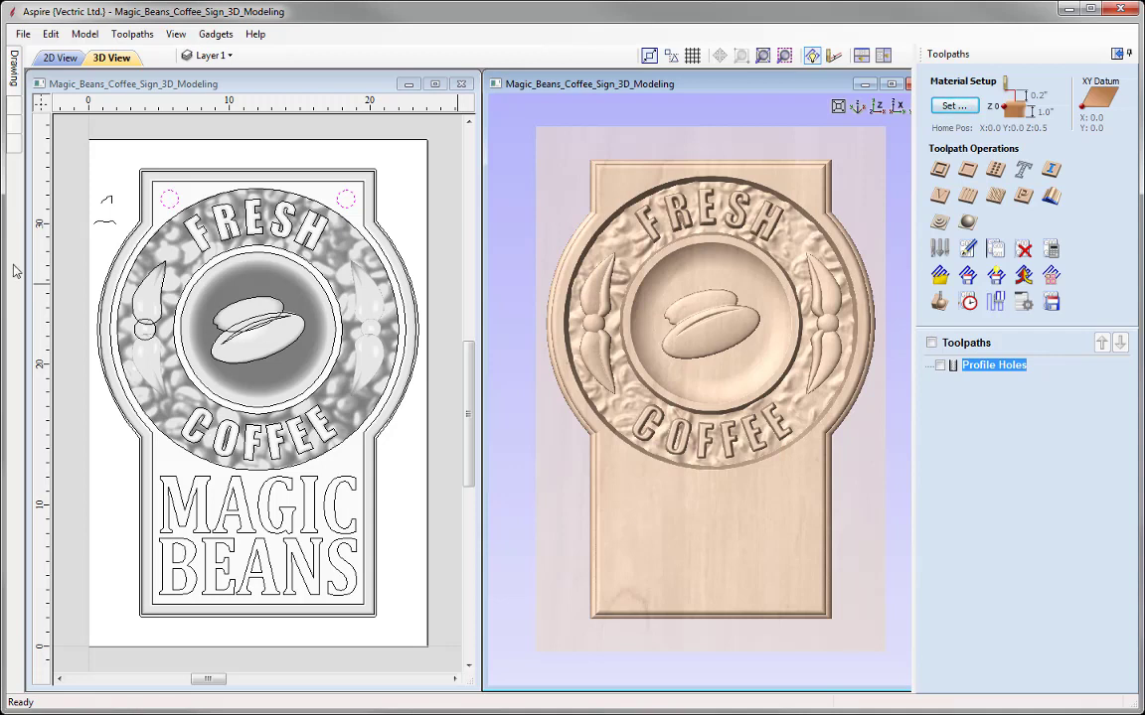
Select the sign's outermost offset outline, the inner border outline, the large bean-texture circle and both circles of the central ring
click(135, 167)
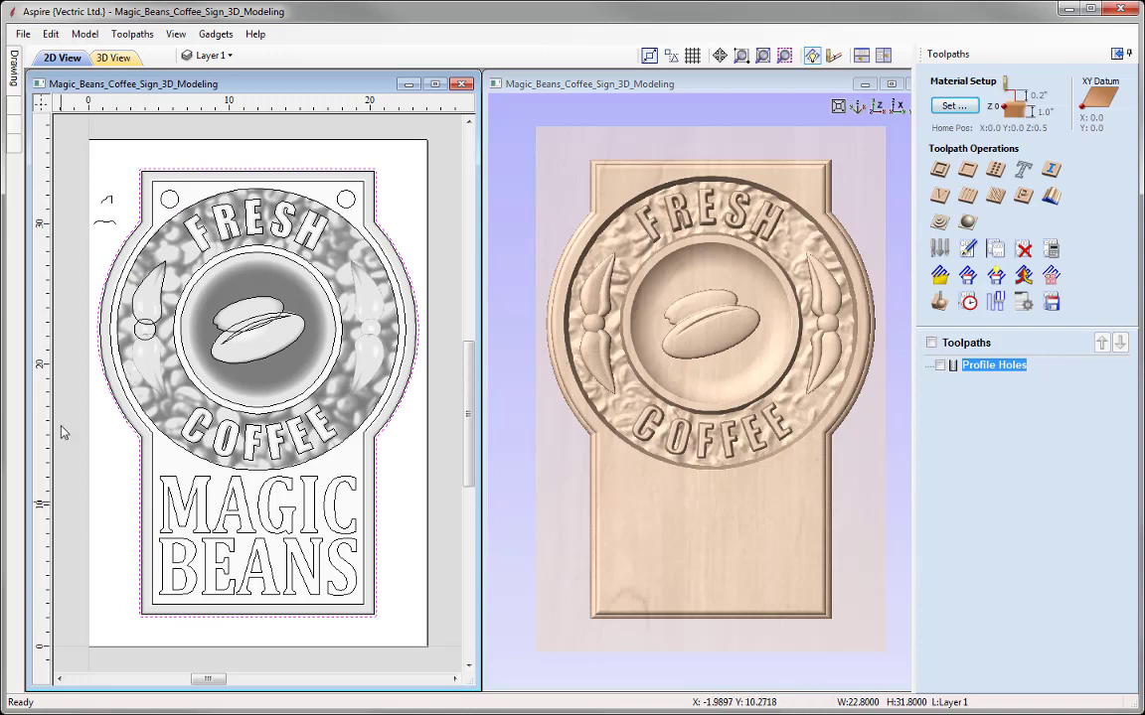
shift+click(146, 213)
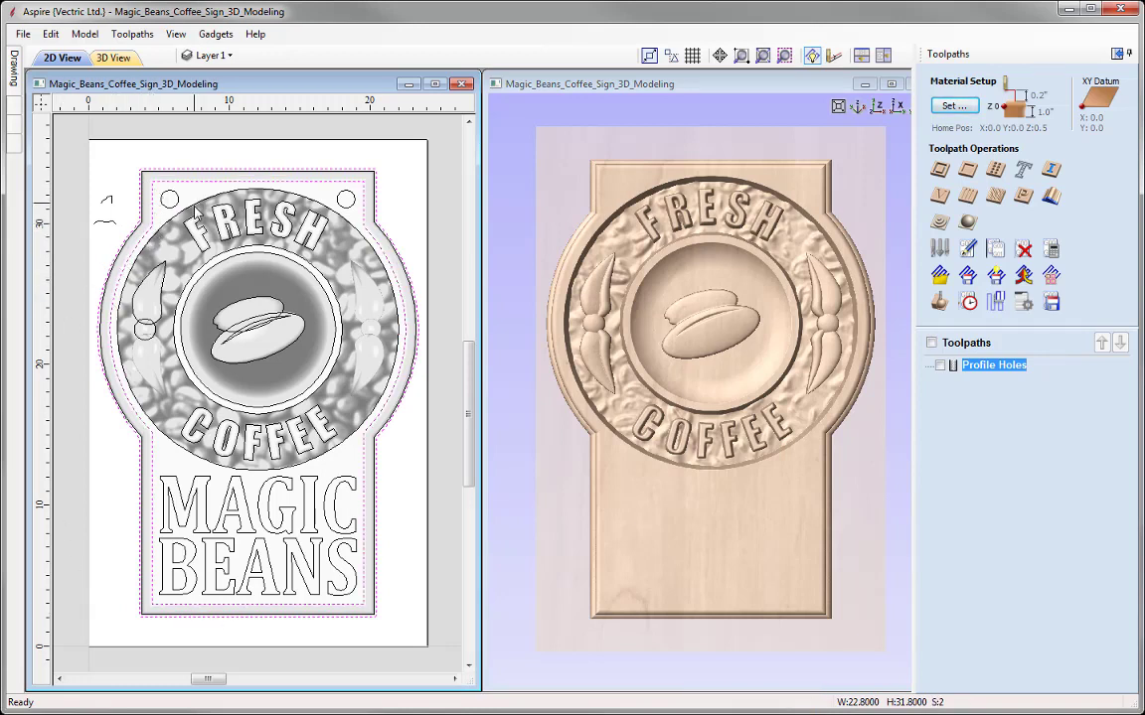
shift+click(193, 212)
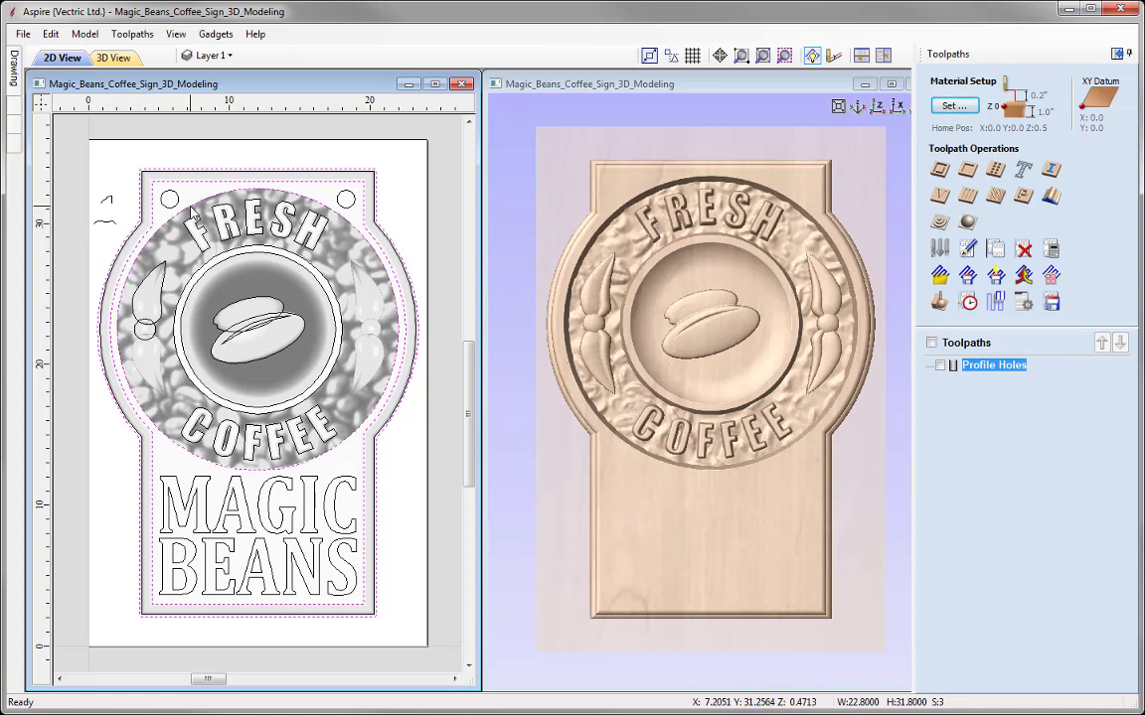
shift+click(216, 264)
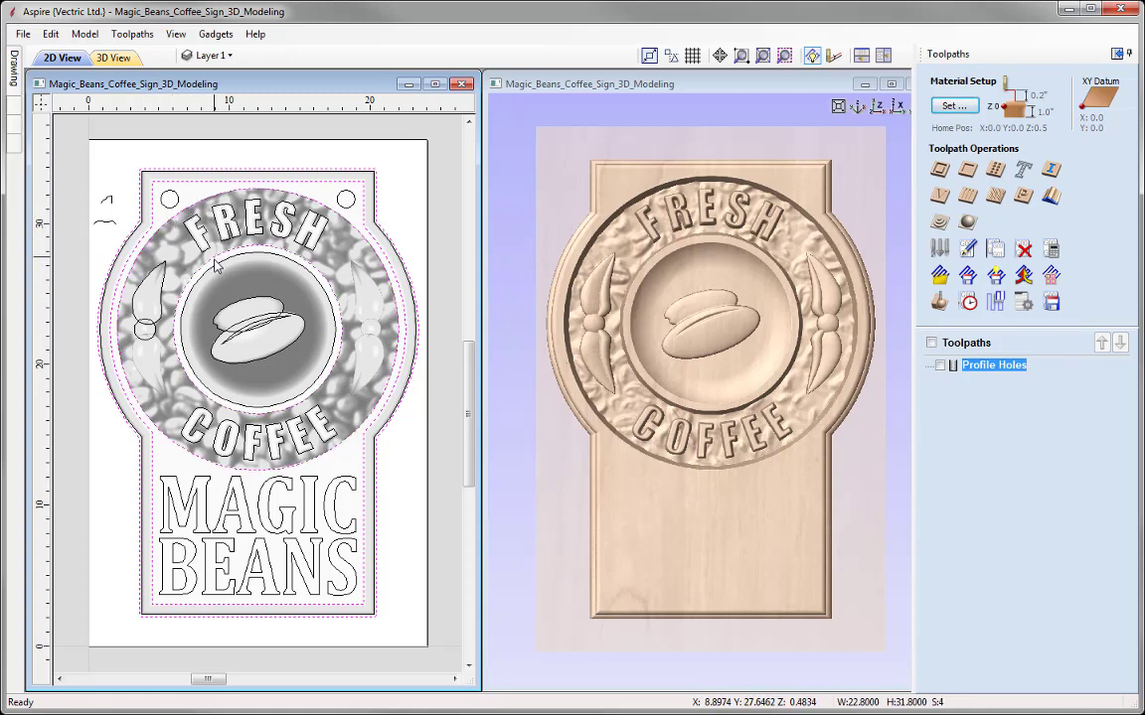
shift+click(210, 284)
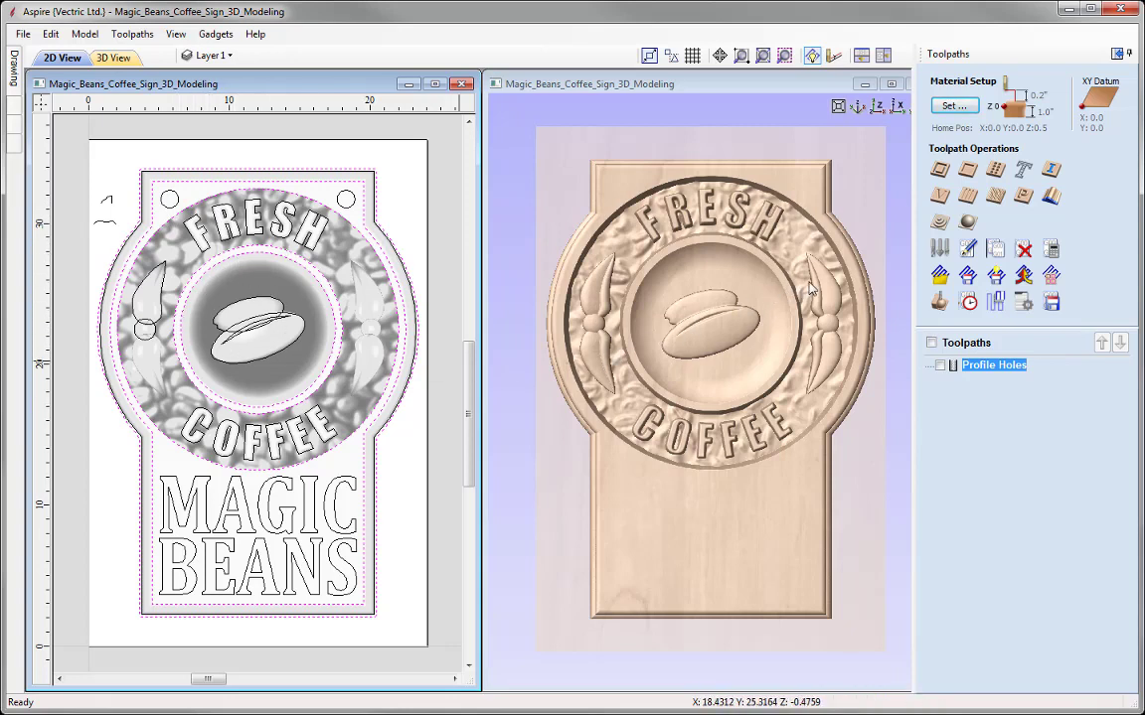
Start a 3D rough machining toolpath with the End Mill (0.25 inch) and review the tool's cutting parameters
click(940, 225)
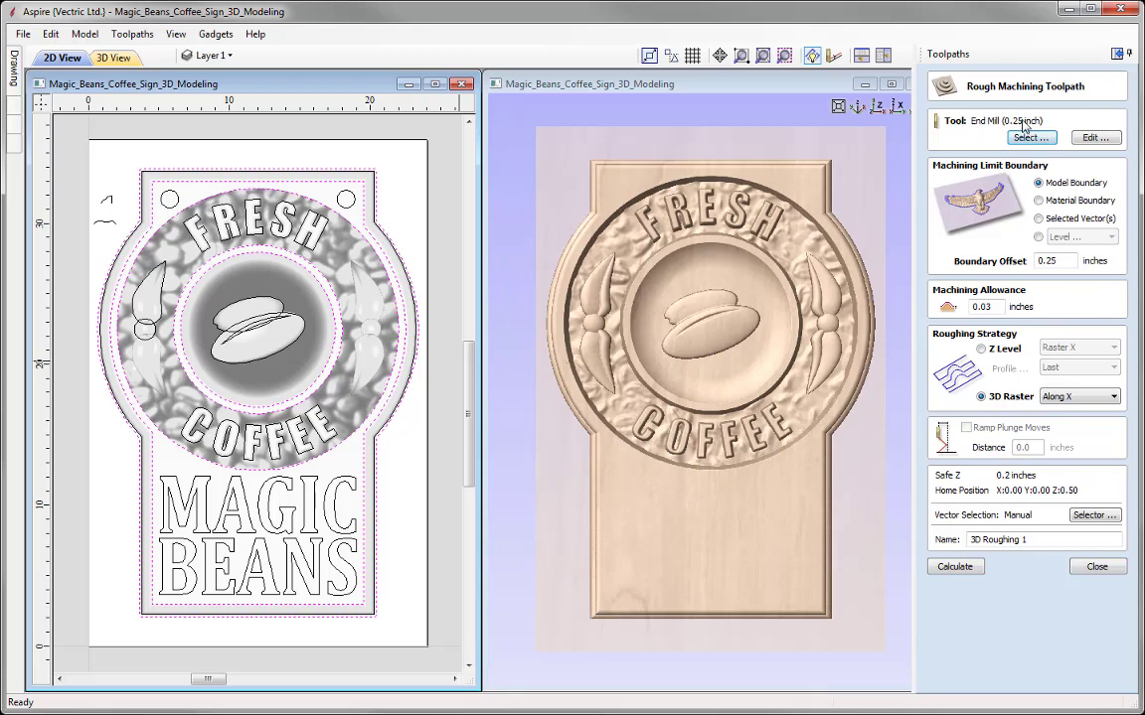
click(1097, 139)
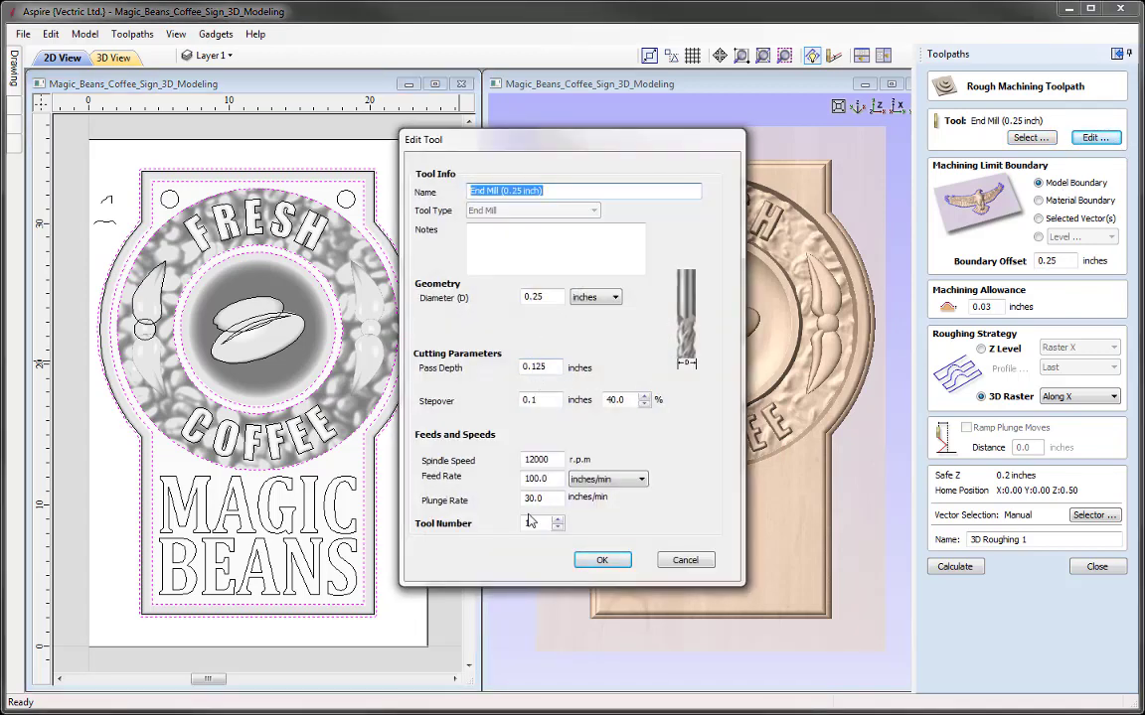
click(602, 562)
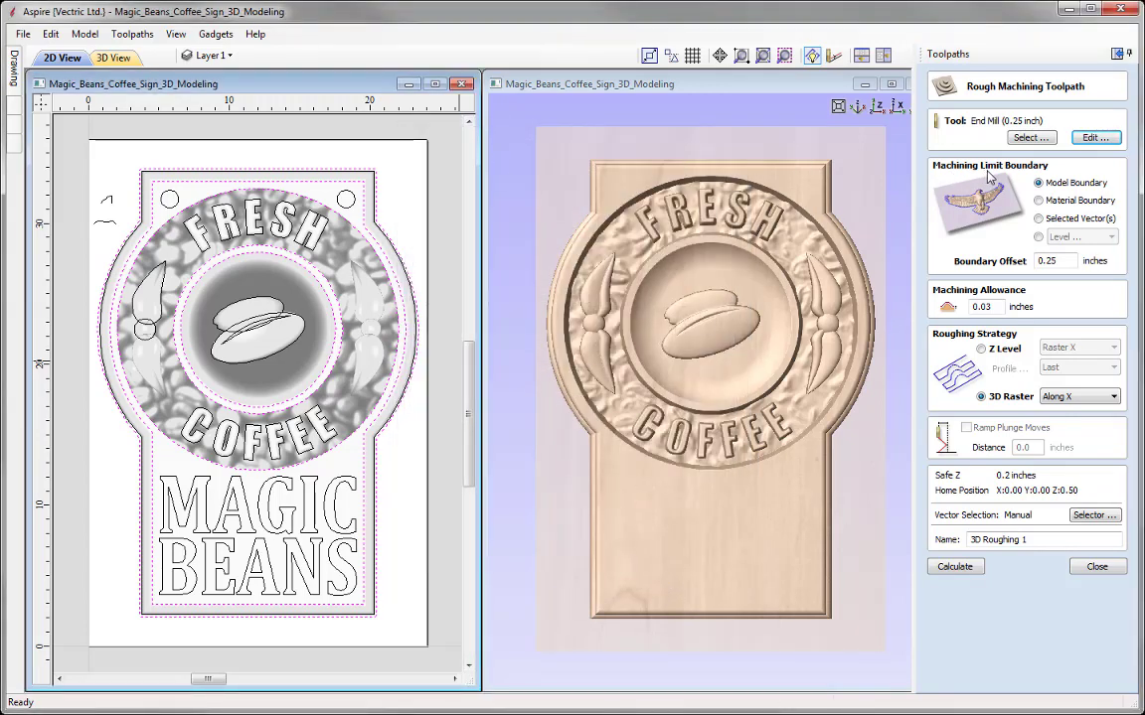
Limit roughing to the selected vectors with 0.0 boundary offset, use the Z Level Raster X strategy, name it "3D Roughing" and calculate it
click(1039, 218)
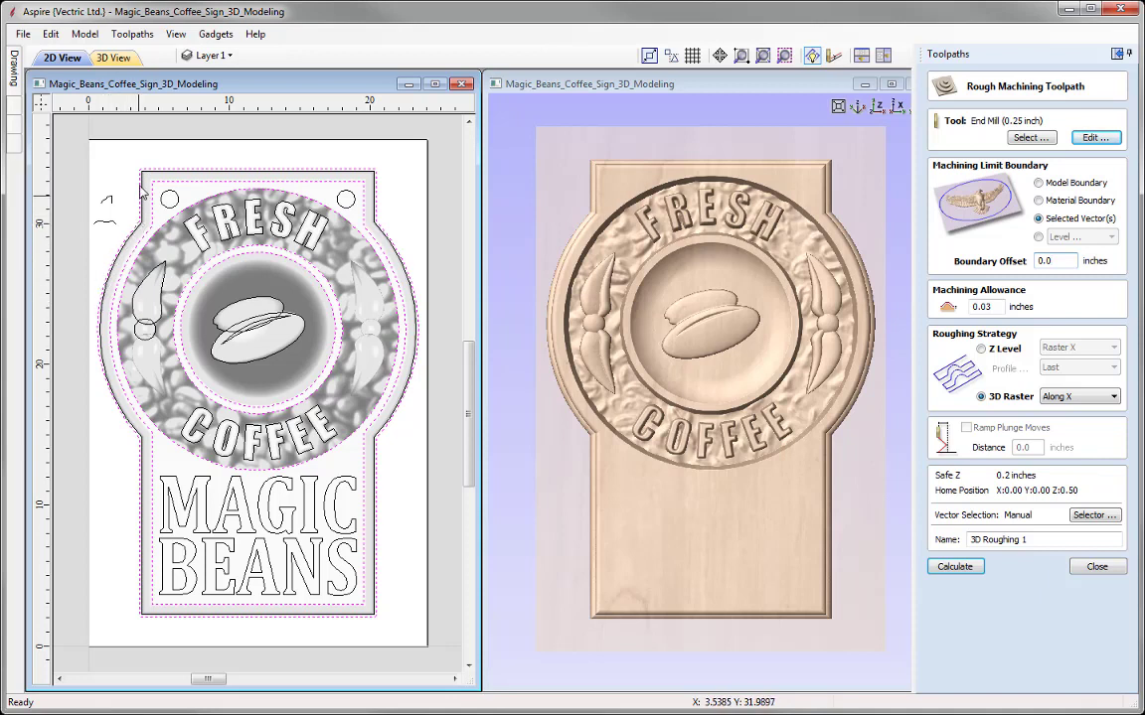
click(1043, 262)
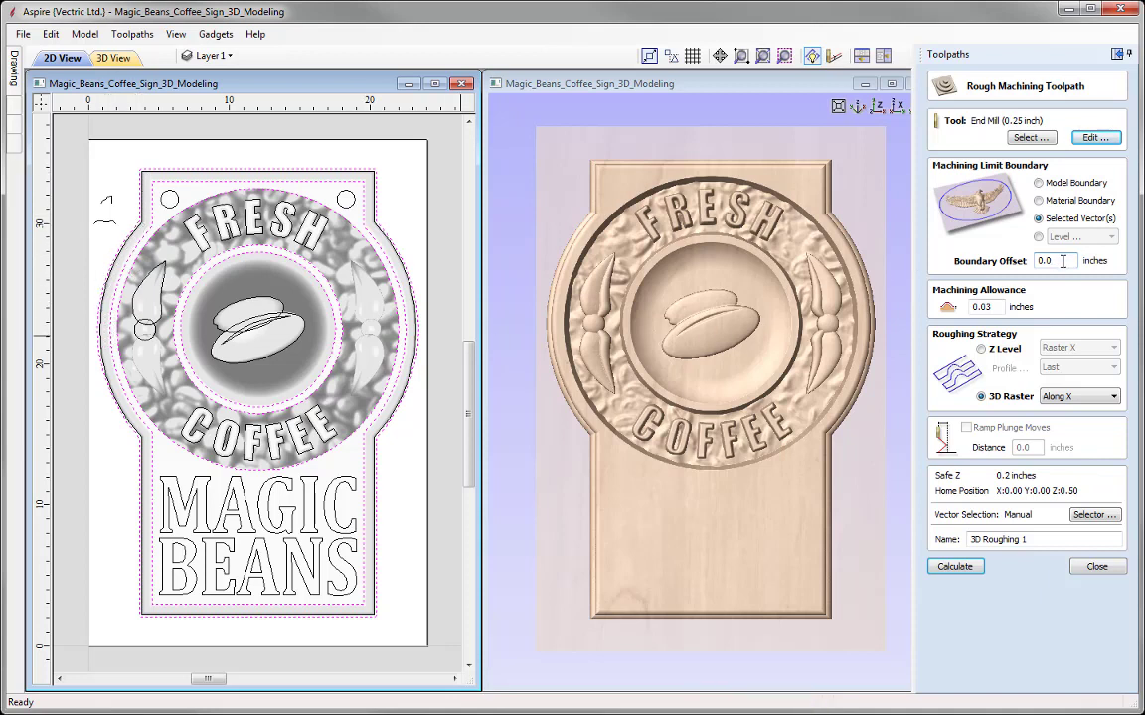
click(1037, 260)
click(982, 349)
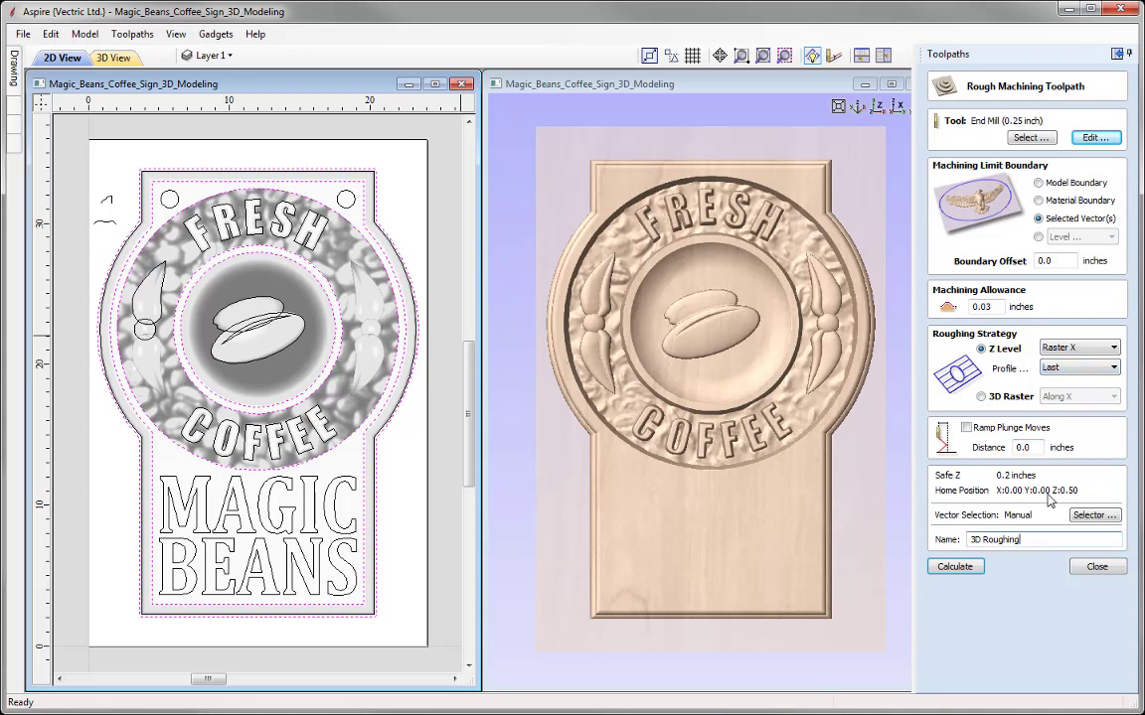
click(955, 566)
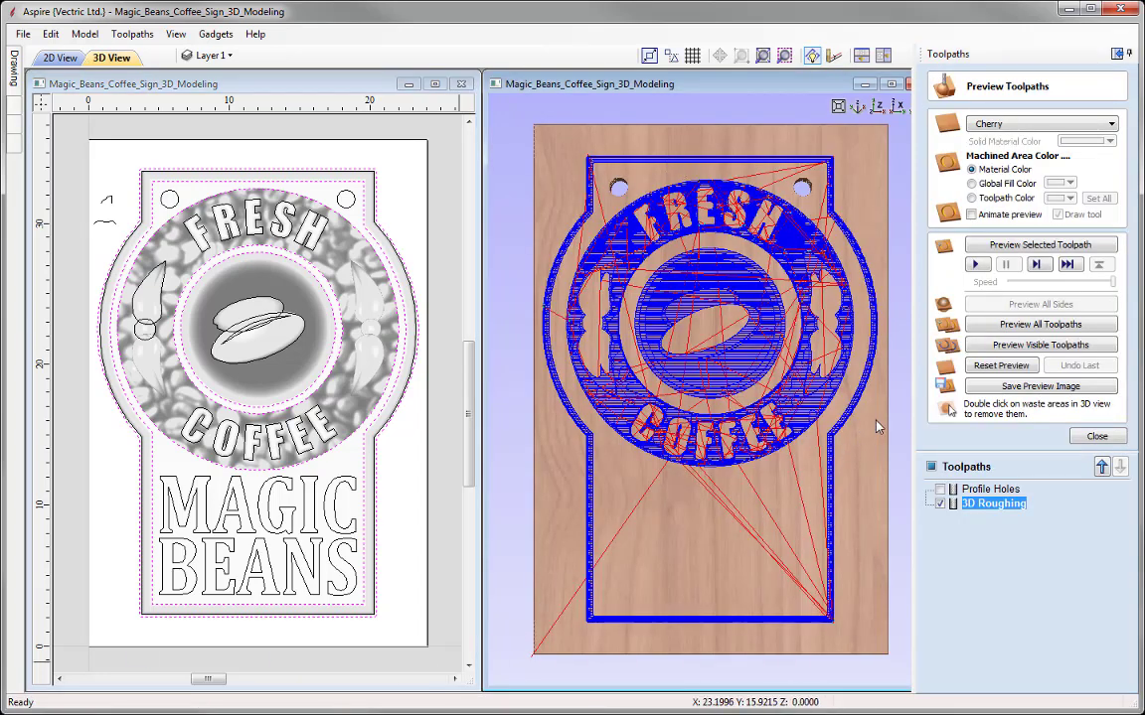
Preview the 3D Roughing toolpath, inspect the roughed sign in an enlarged 3D view, return to the view along Z and close the preview
click(1049, 246)
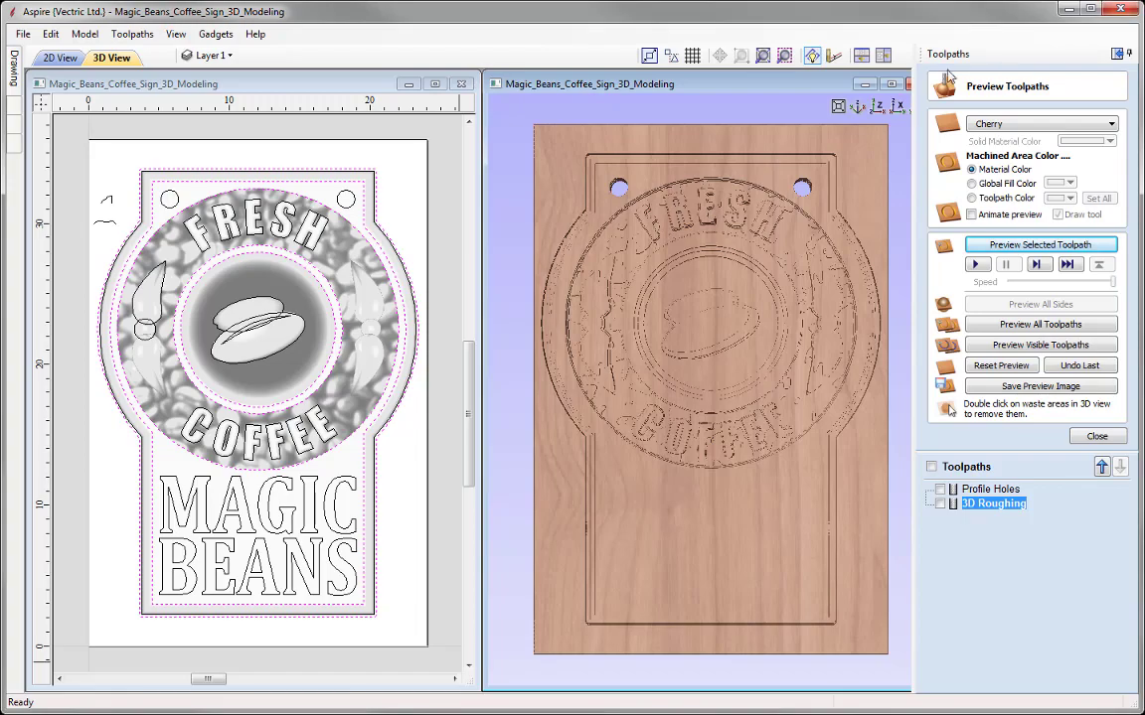
double_click(795, 81)
drag(440, 370, 447, 343)
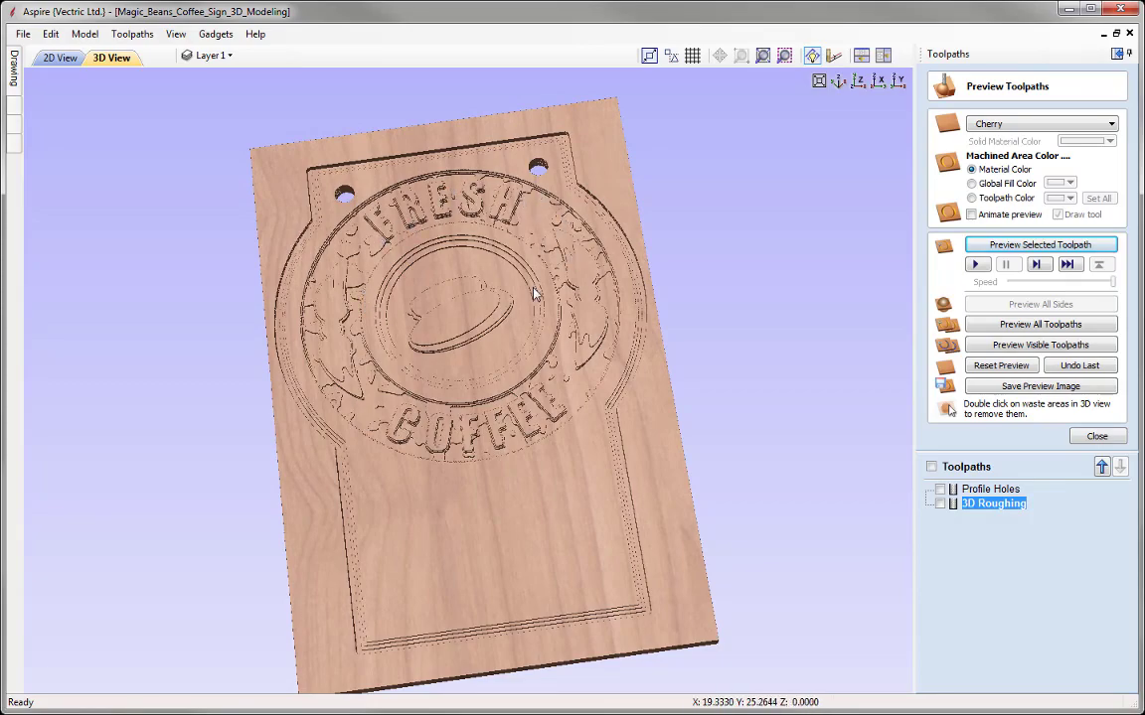
drag(440, 294, 497, 328)
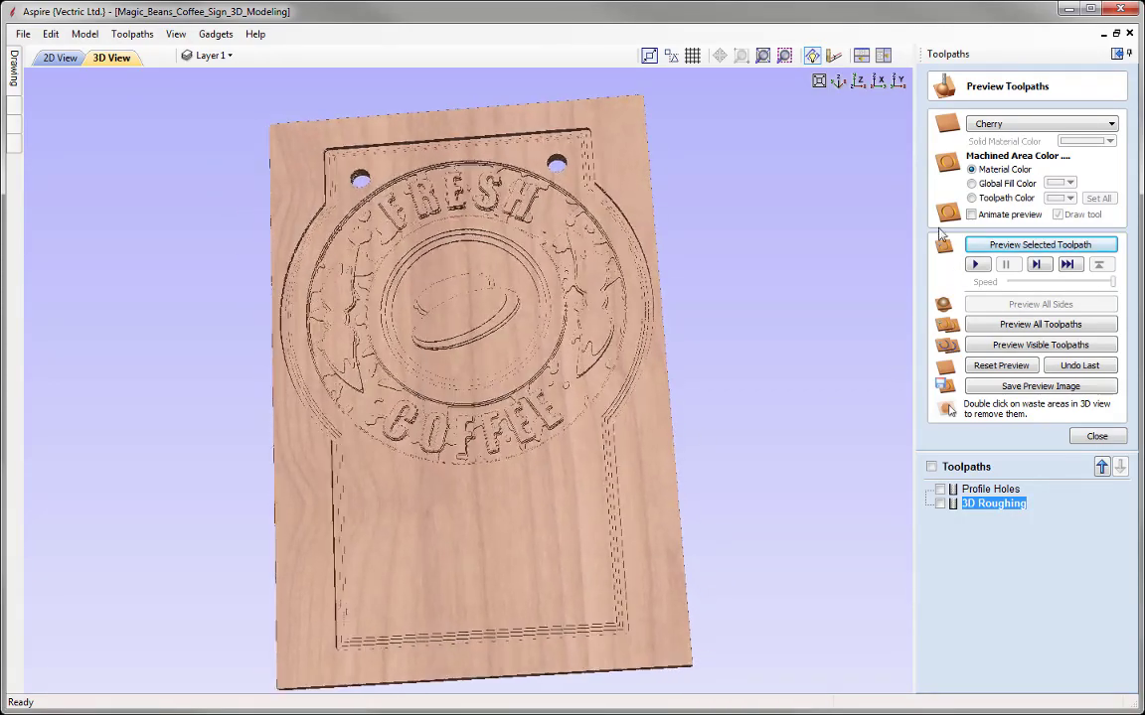
click(857, 80)
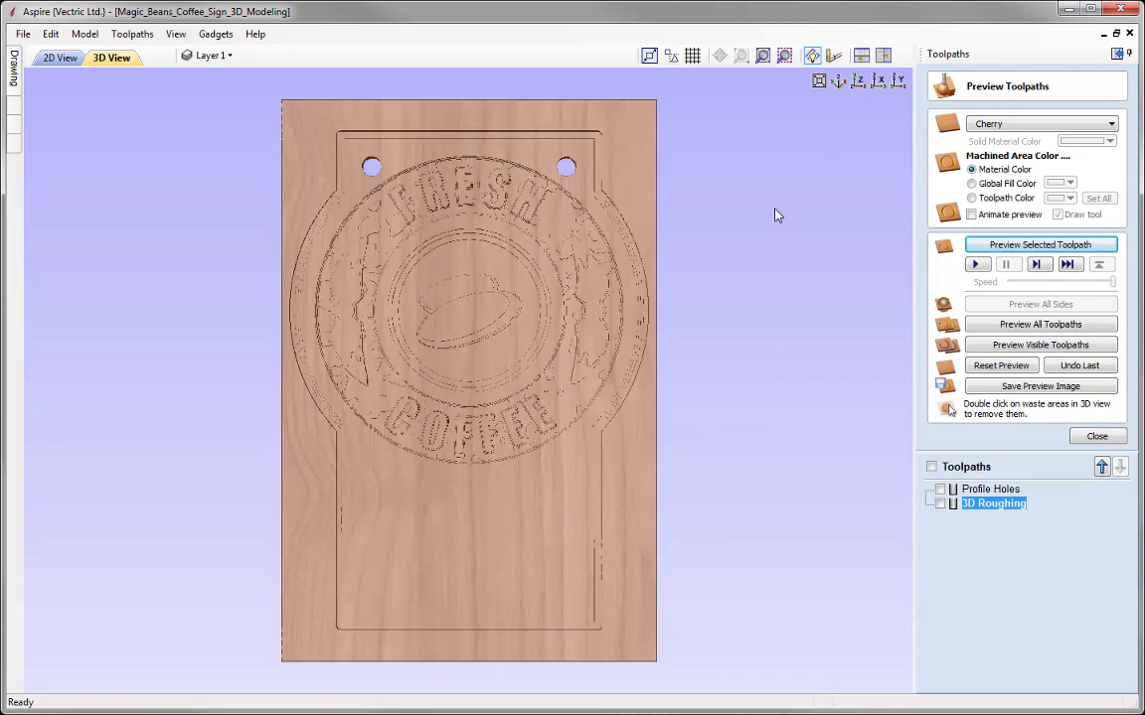
click(1097, 437)
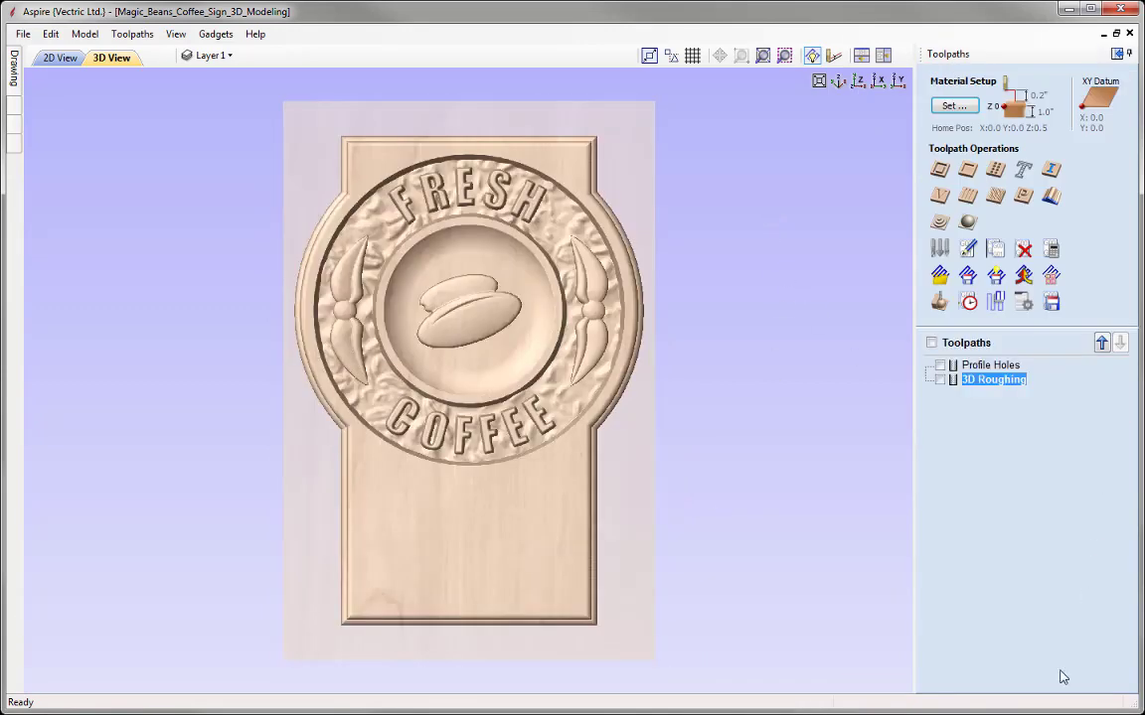
Show the 2D and 3D views side by side and start a 3D finish machining toolpath with the imperial Ball Nose (0.125 inch)
click(882, 54)
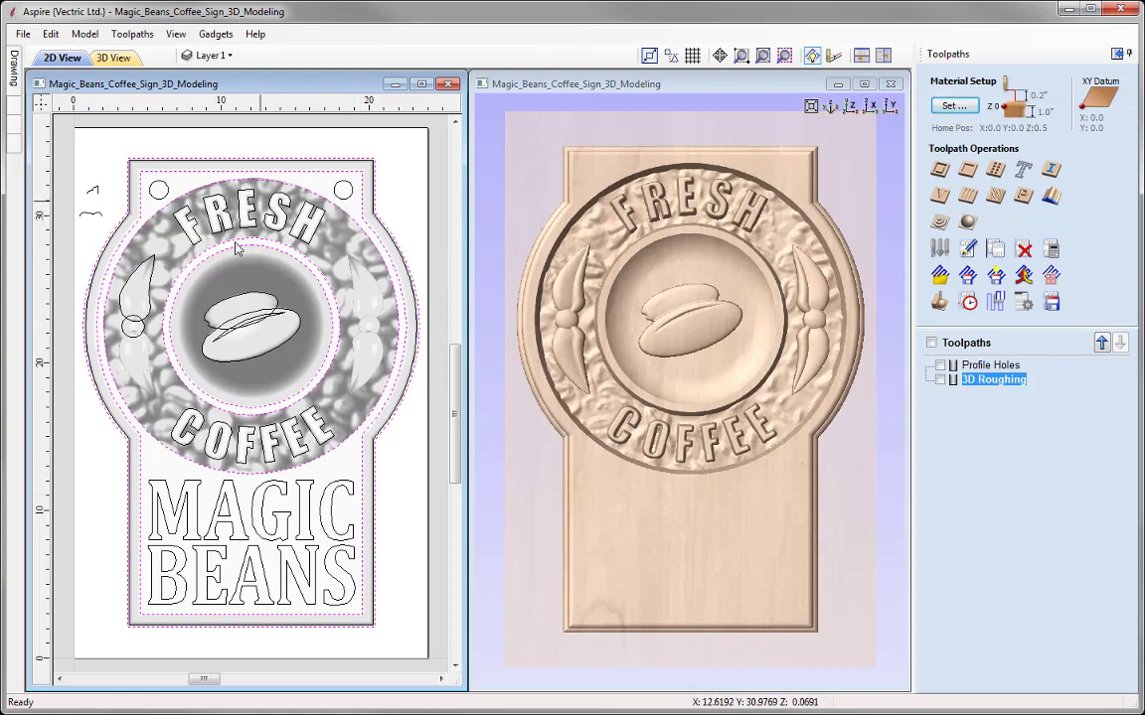
click(970, 223)
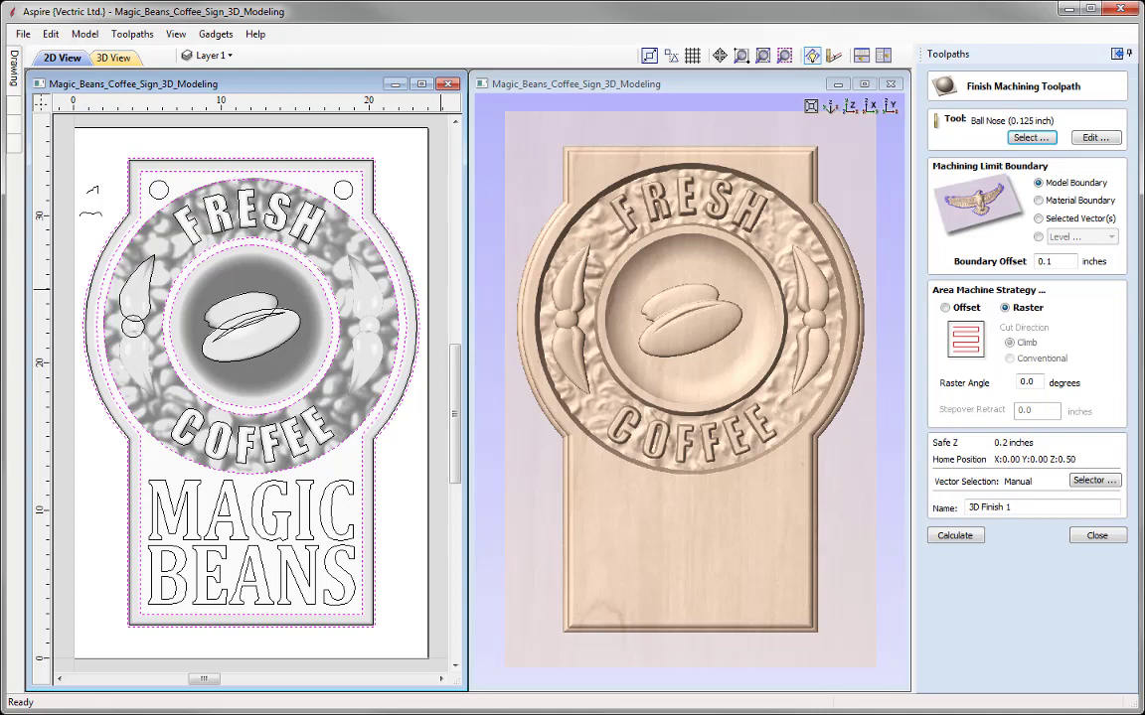
click(1029, 138)
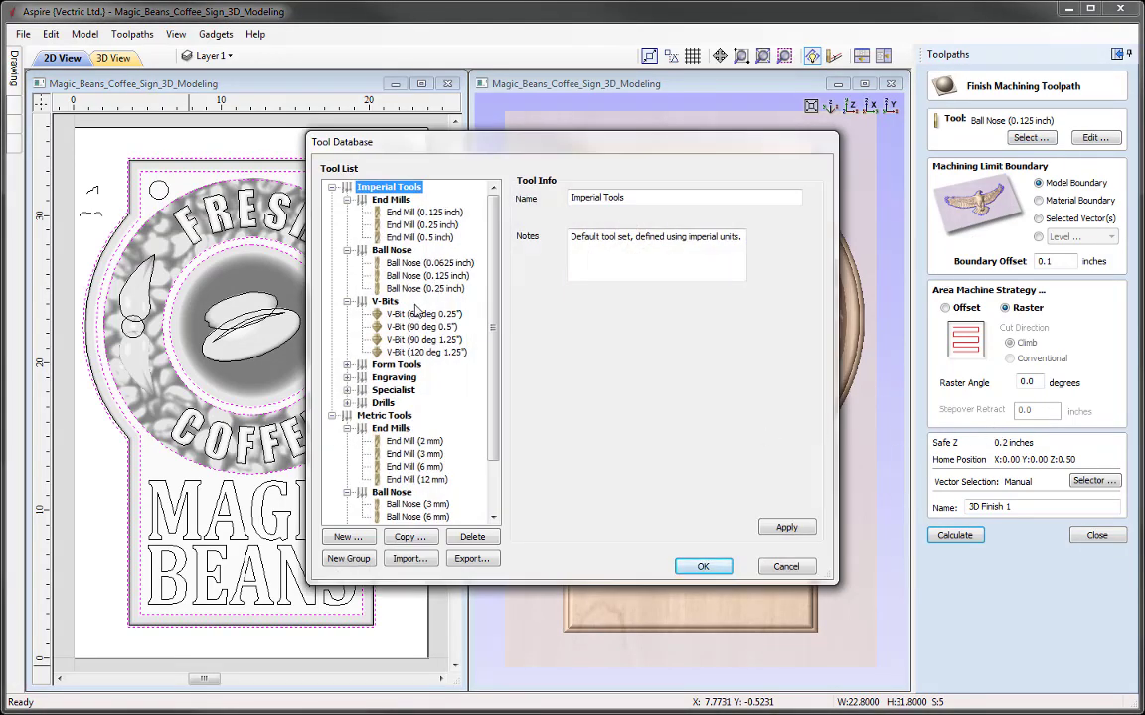
click(425, 276)
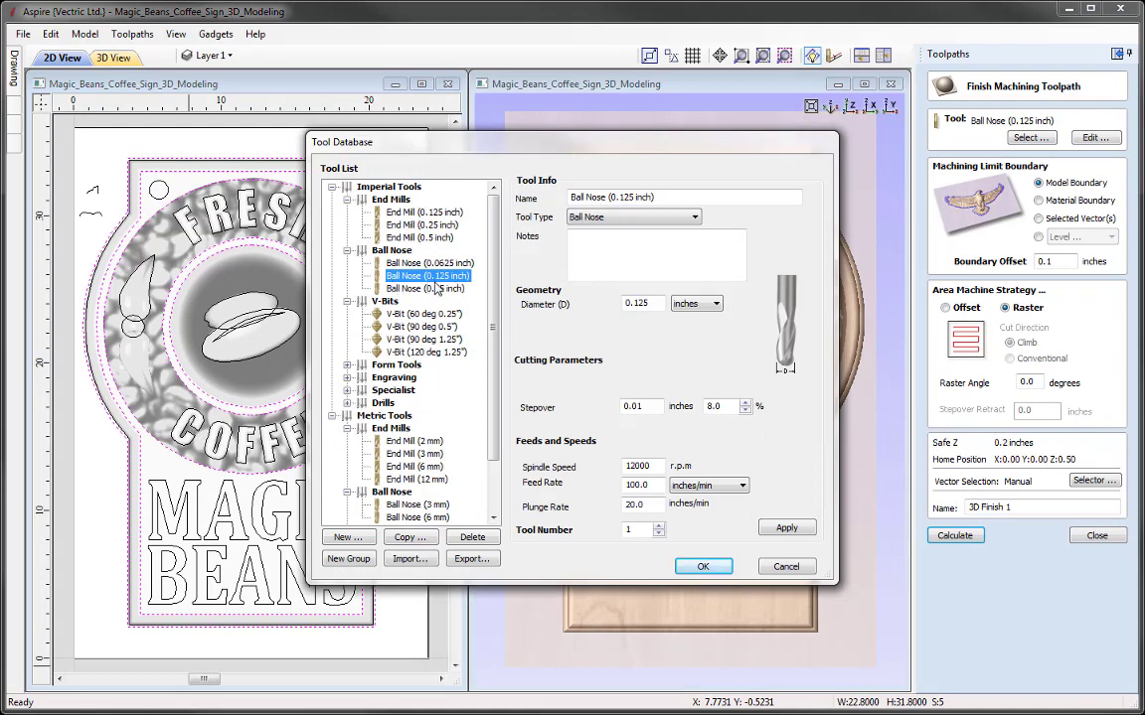
click(703, 565)
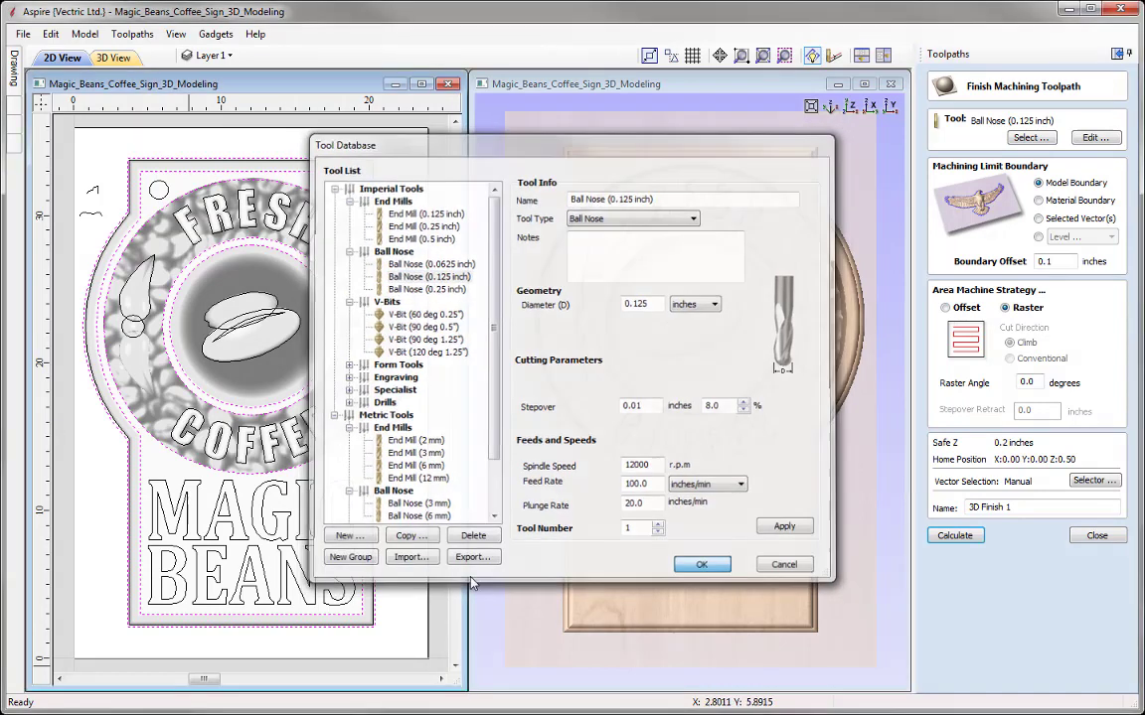
Set the plunge rate of the finishing toolpath's ball nose tool to 30 inches/min
click(1095, 139)
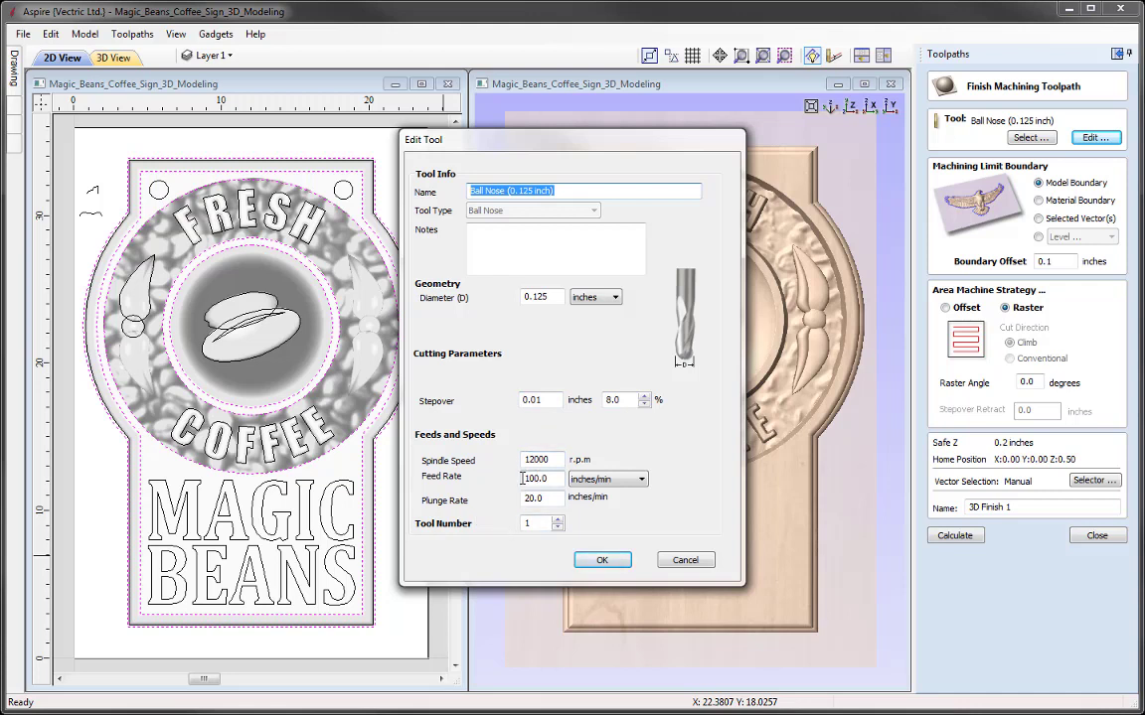
key(Tab)
key(Tab)
key(Tab)
key(Tab)
key(Tab)
key(Tab)
key(Tab)
key(Tab)
key(Tab)
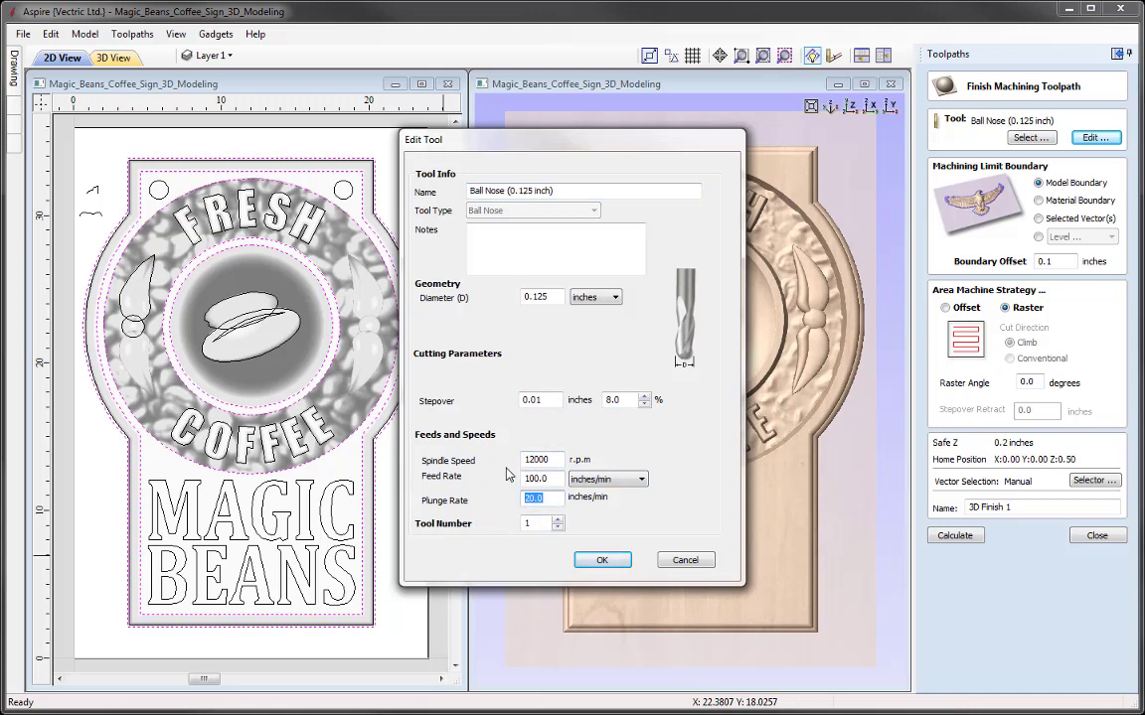
text(30)
click(610, 565)
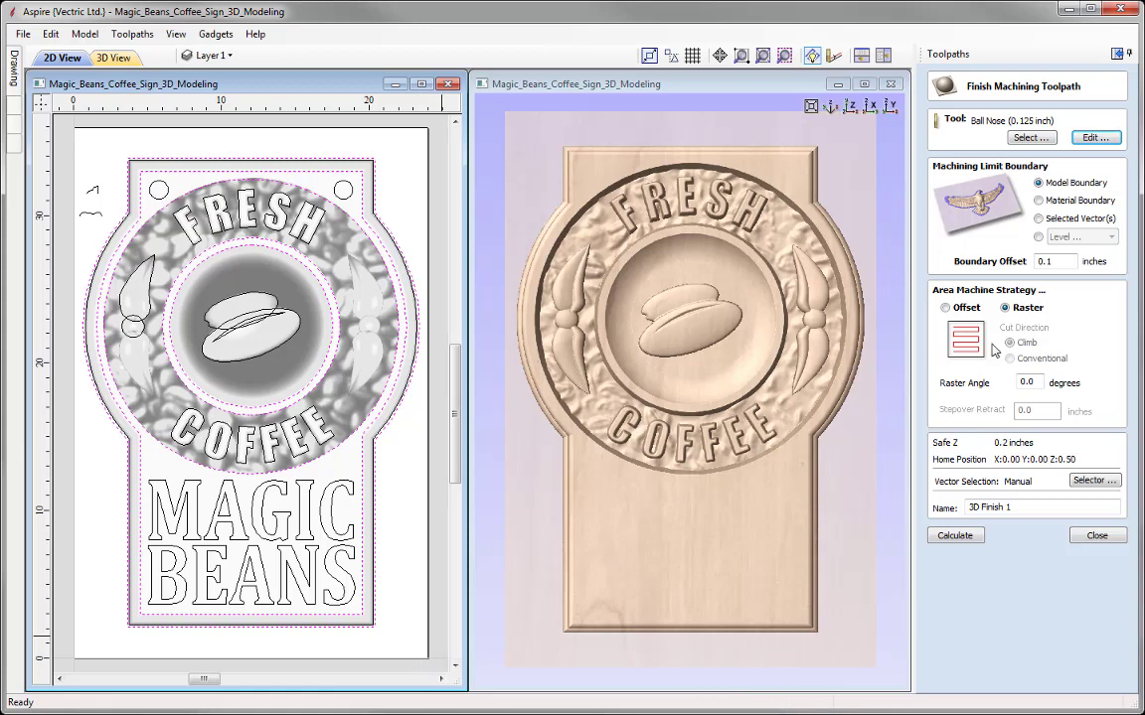
Limit finishing to the selected vectors, use the Offset strategy with Climb cutting, name the toolpath "3D Finish" and calculate it
click(1040, 218)
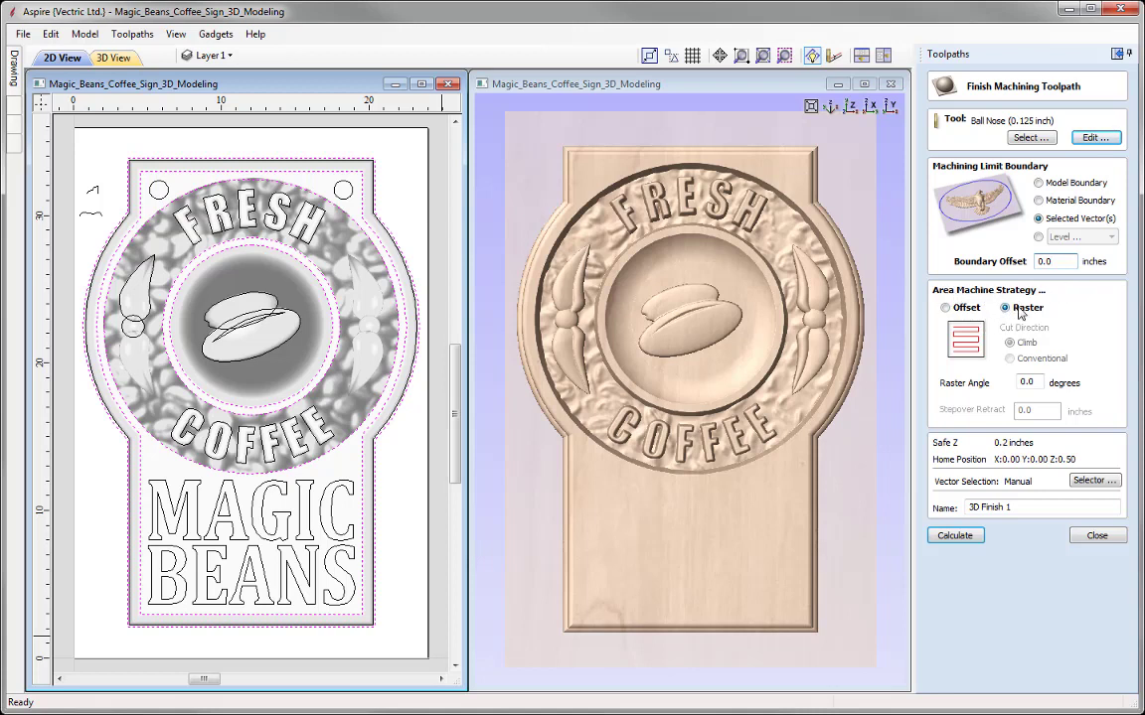
click(945, 309)
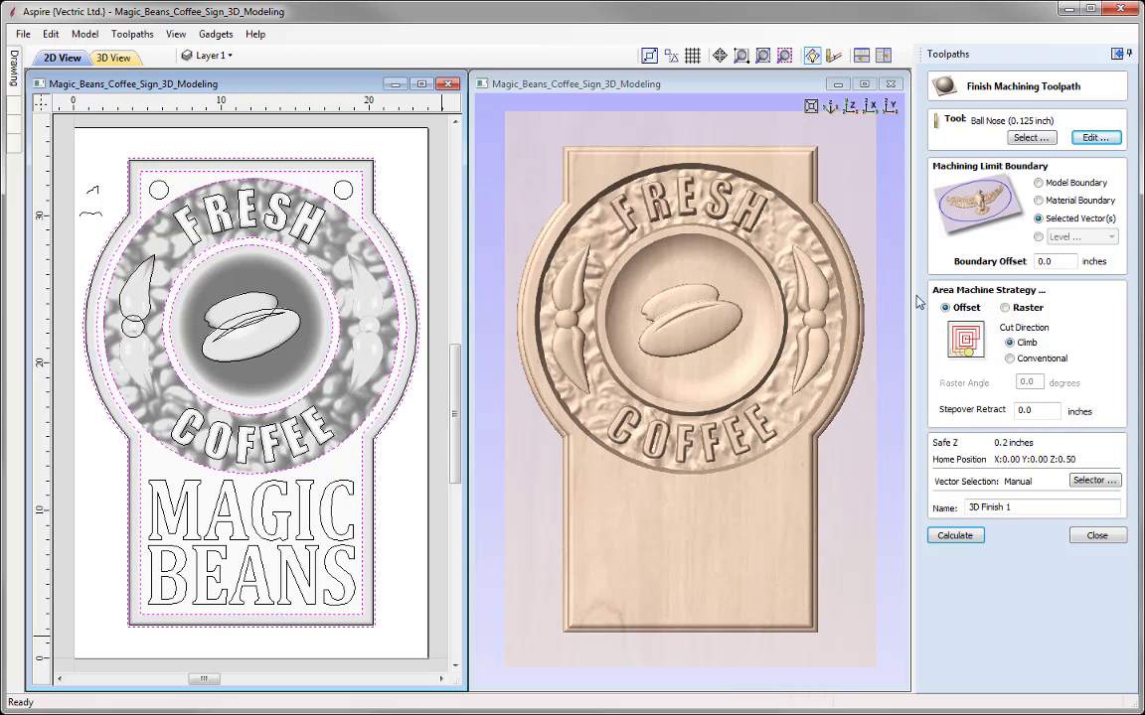
click(1005, 307)
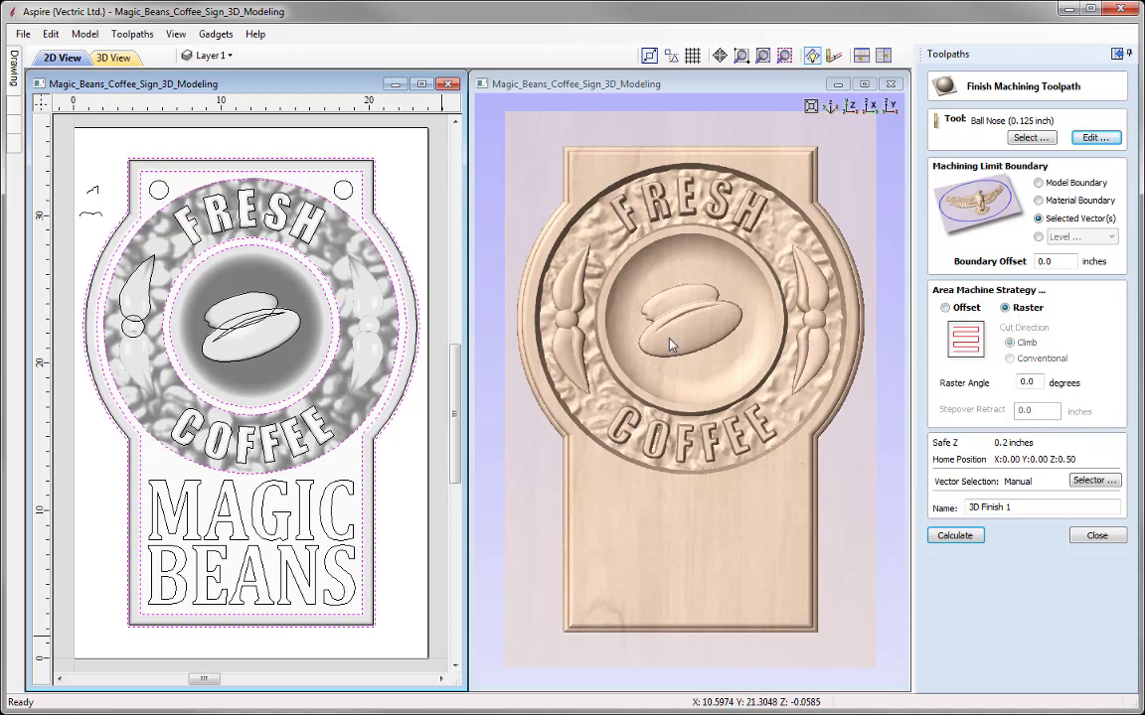
click(949, 308)
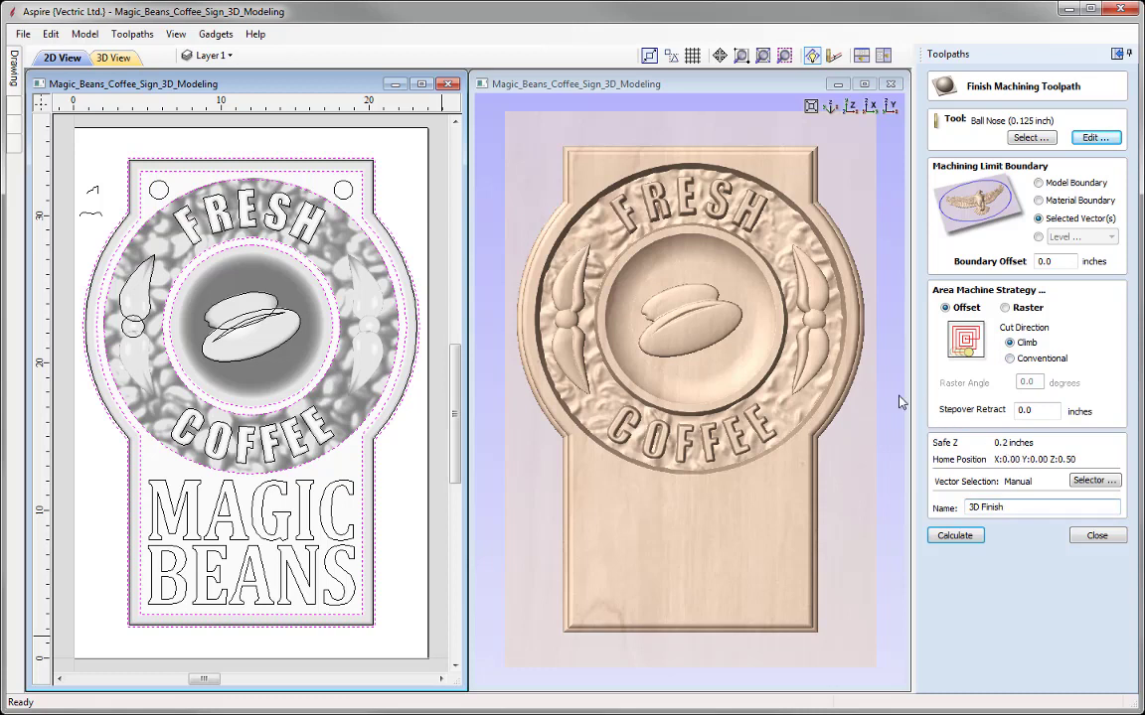
click(953, 536)
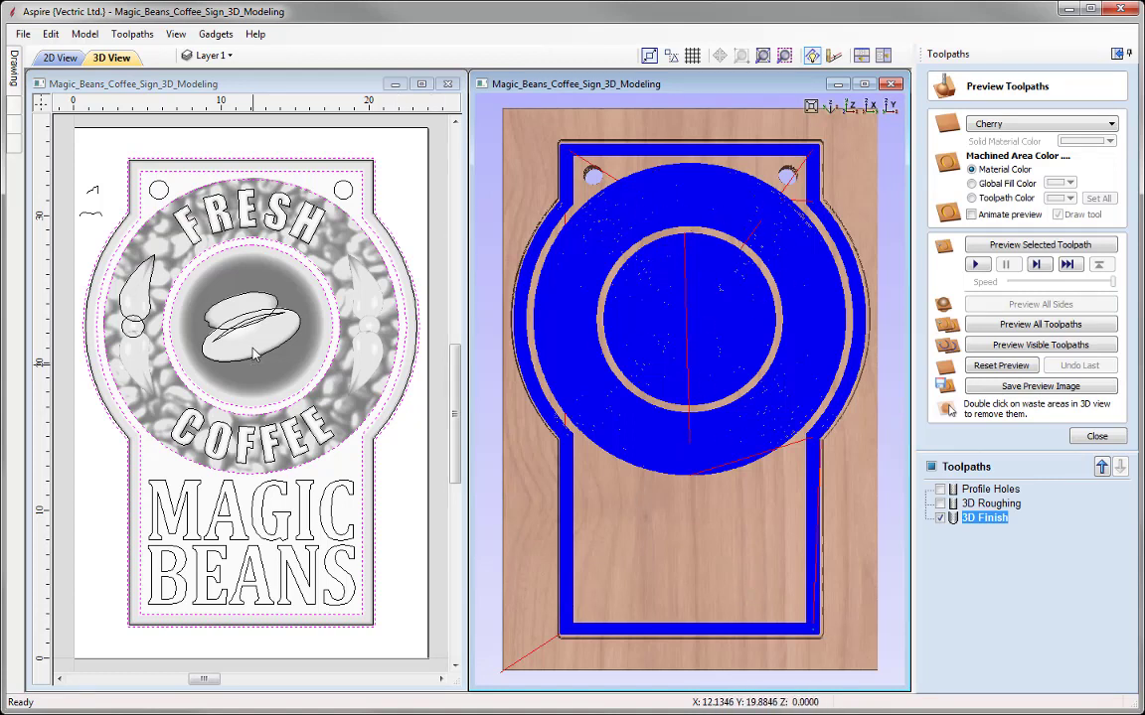
Preview the 3D Finish toolpath, inspect the carved sign in an enlarged 3D view and return to the view along Z
click(1053, 251)
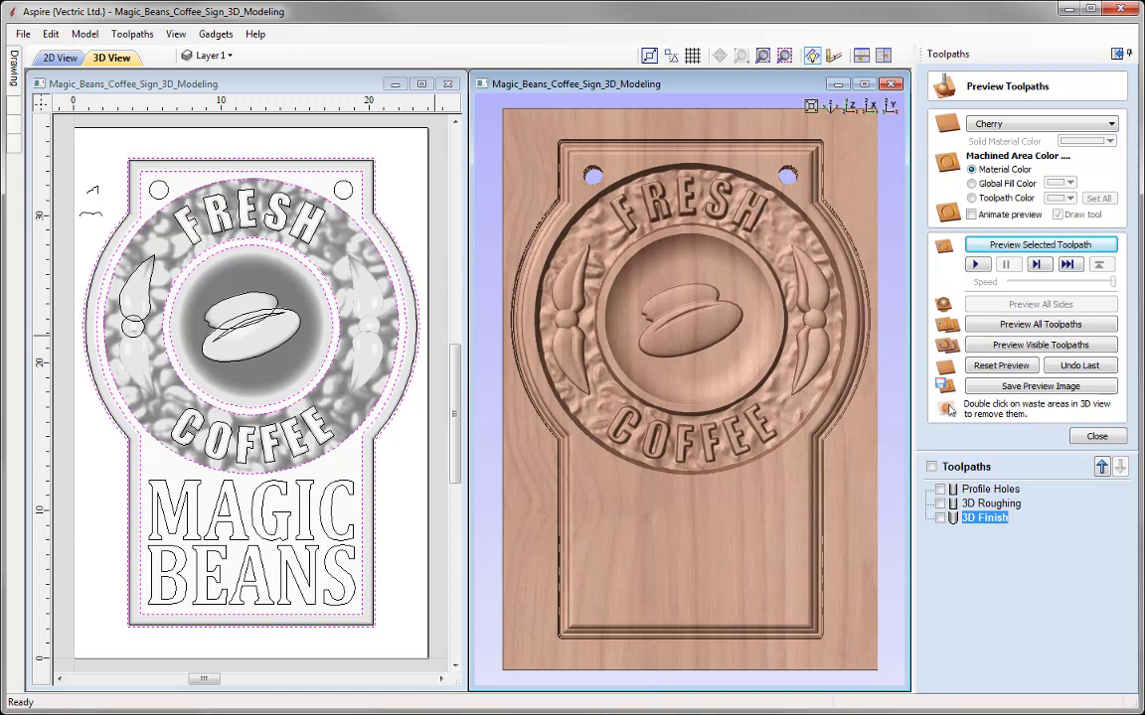
double_click(785, 83)
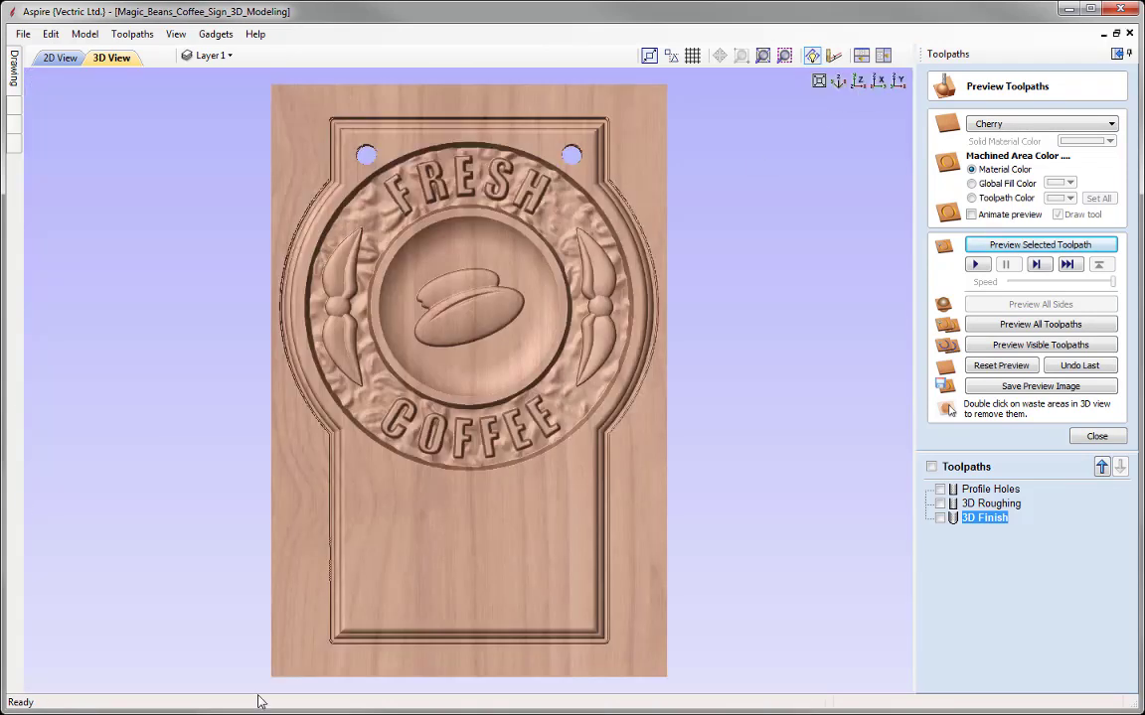
mouse_move(511, 498)
mouse_down()
mouse_move(383, 475)
mouse_move(585, 462)
mouse_move(532, 467)
mouse_move(501, 501)
mouse_move(548, 496)
mouse_move(507, 497)
mouse_move(534, 497)
mouse_up()
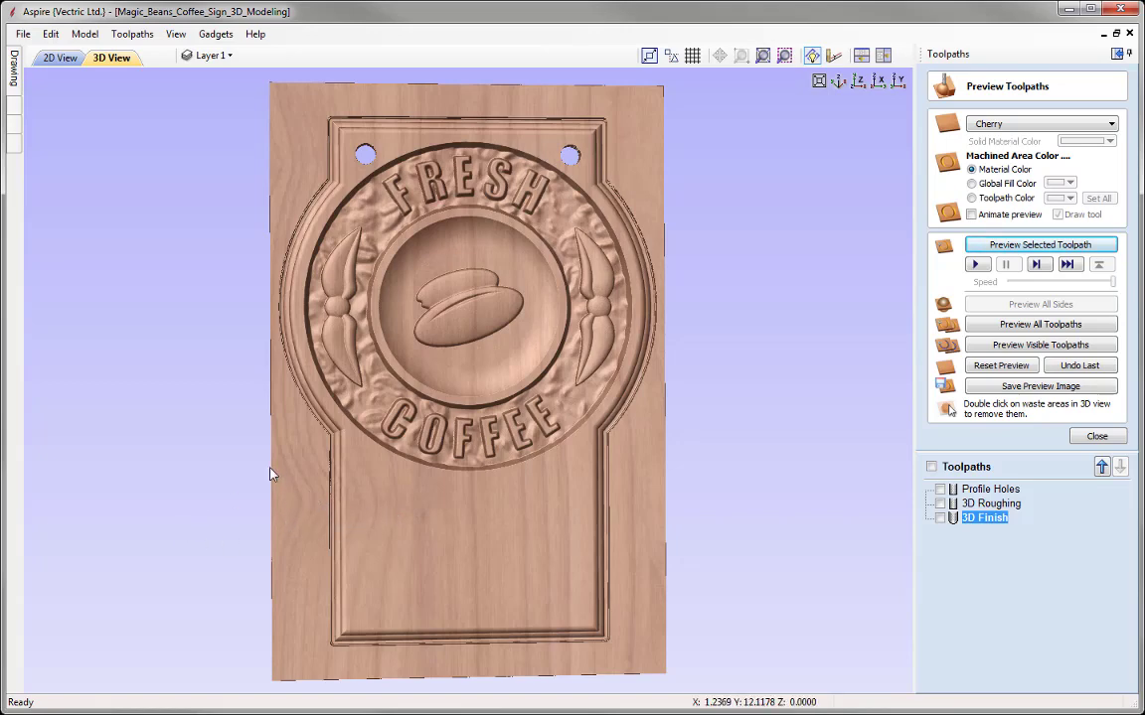
drag(469, 423, 414, 300)
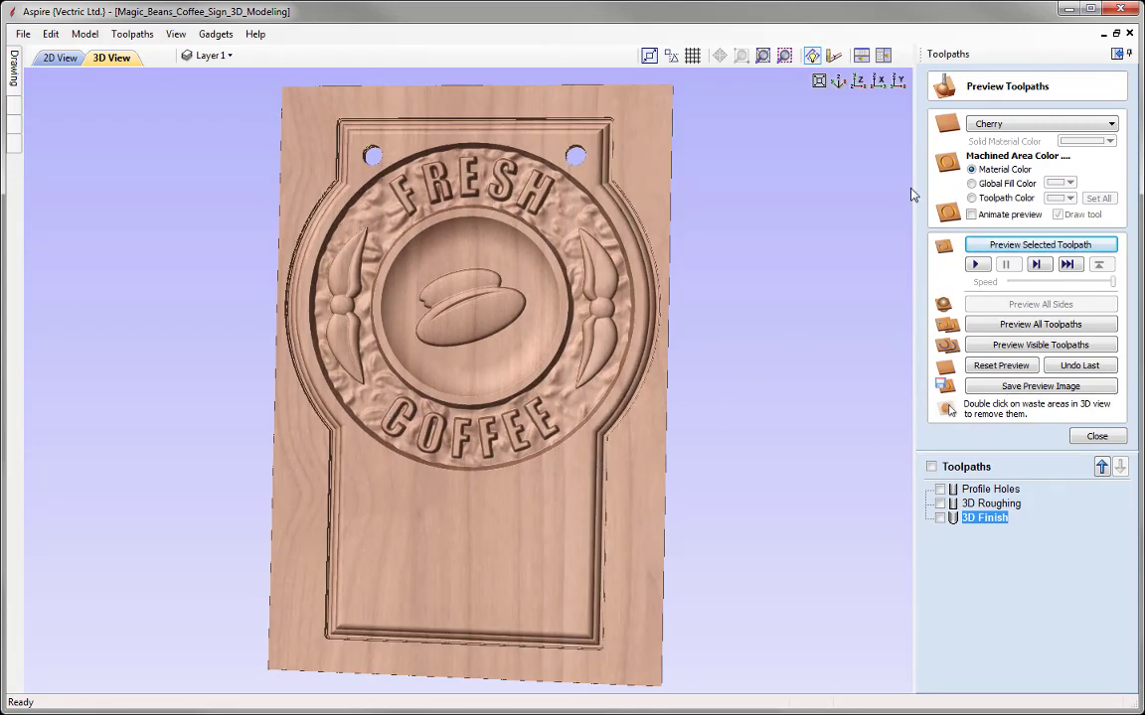
click(859, 84)
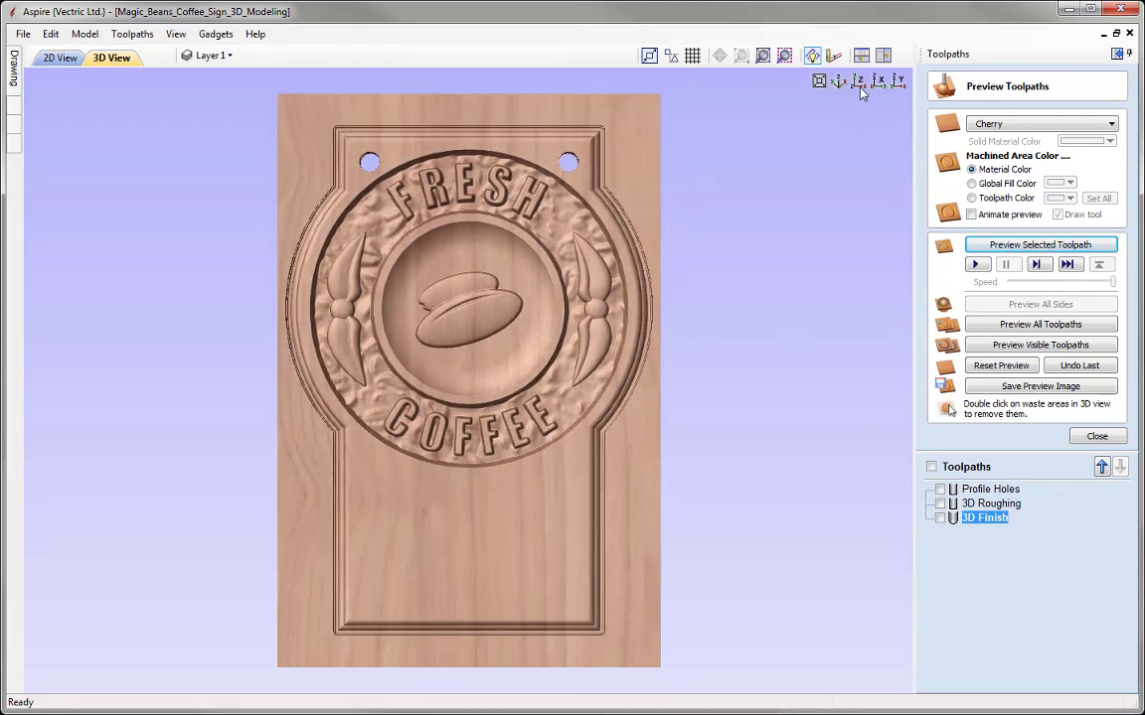
Close the preview, show the 2D and 3D views side by side and start a V-Carve toolpath for the MAGIC BEANS text
click(1097, 437)
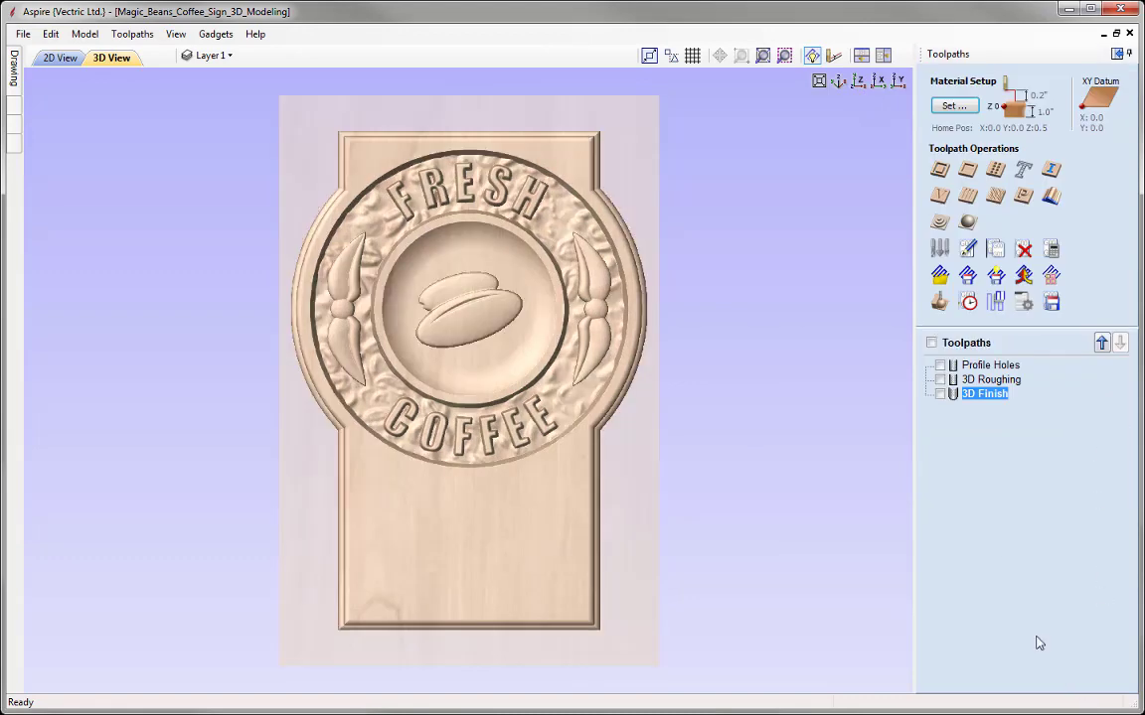
click(882, 55)
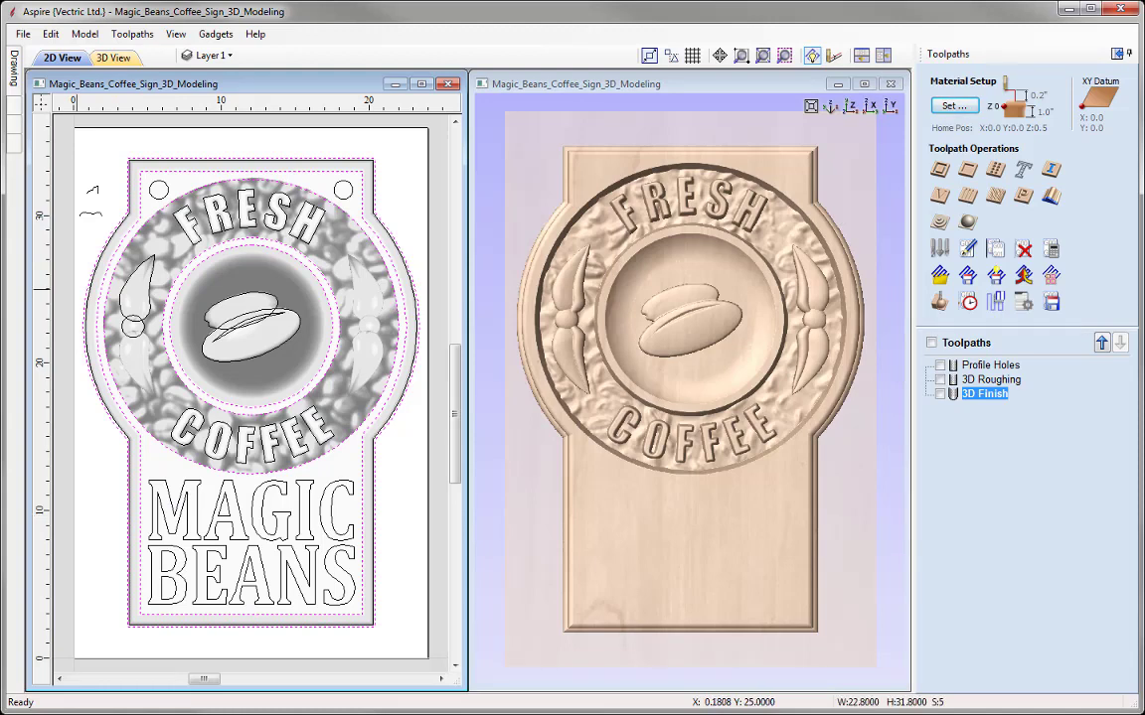
click(227, 479)
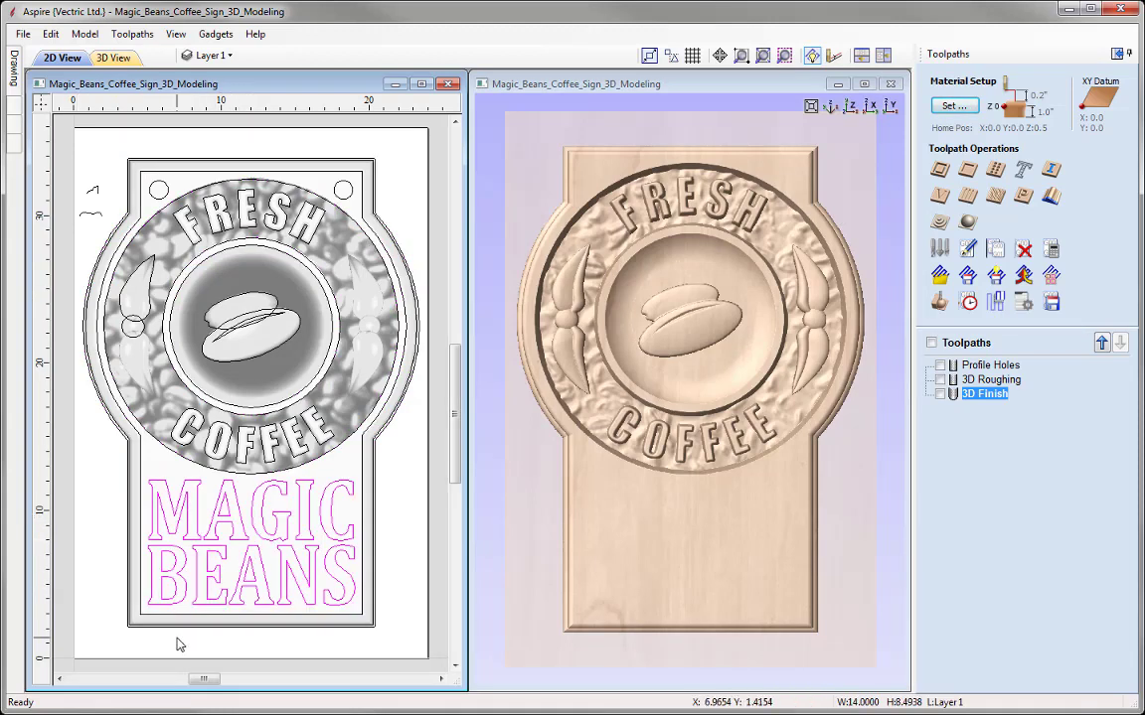
click(939, 195)
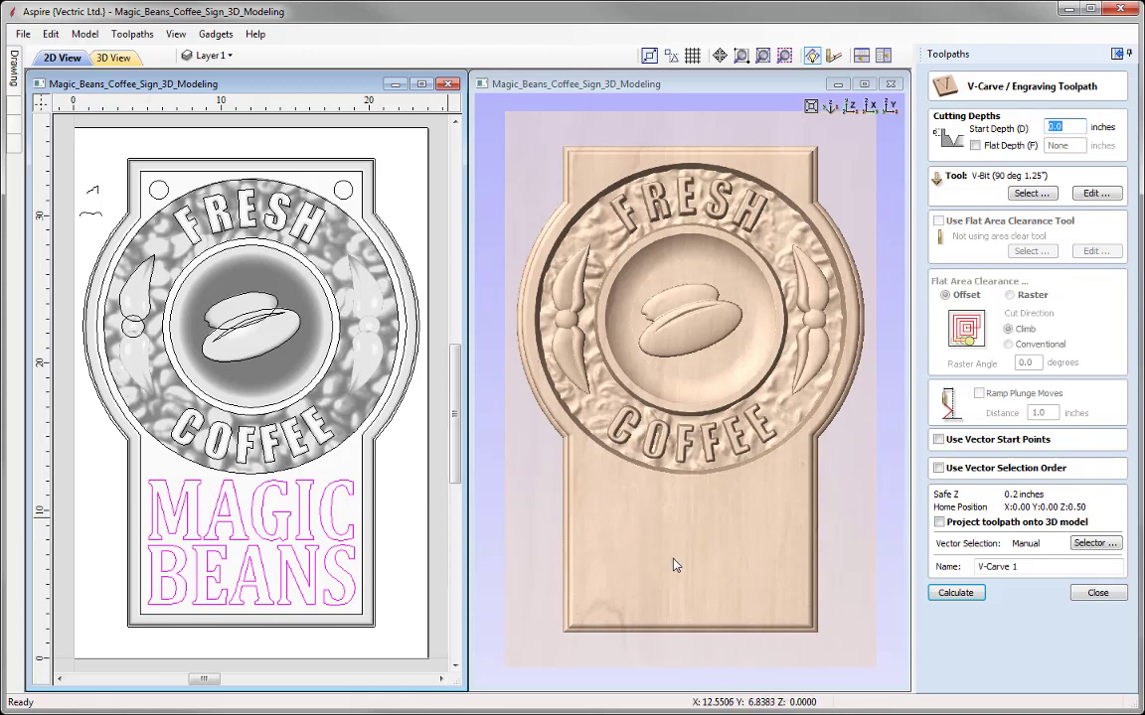
click(1054, 126)
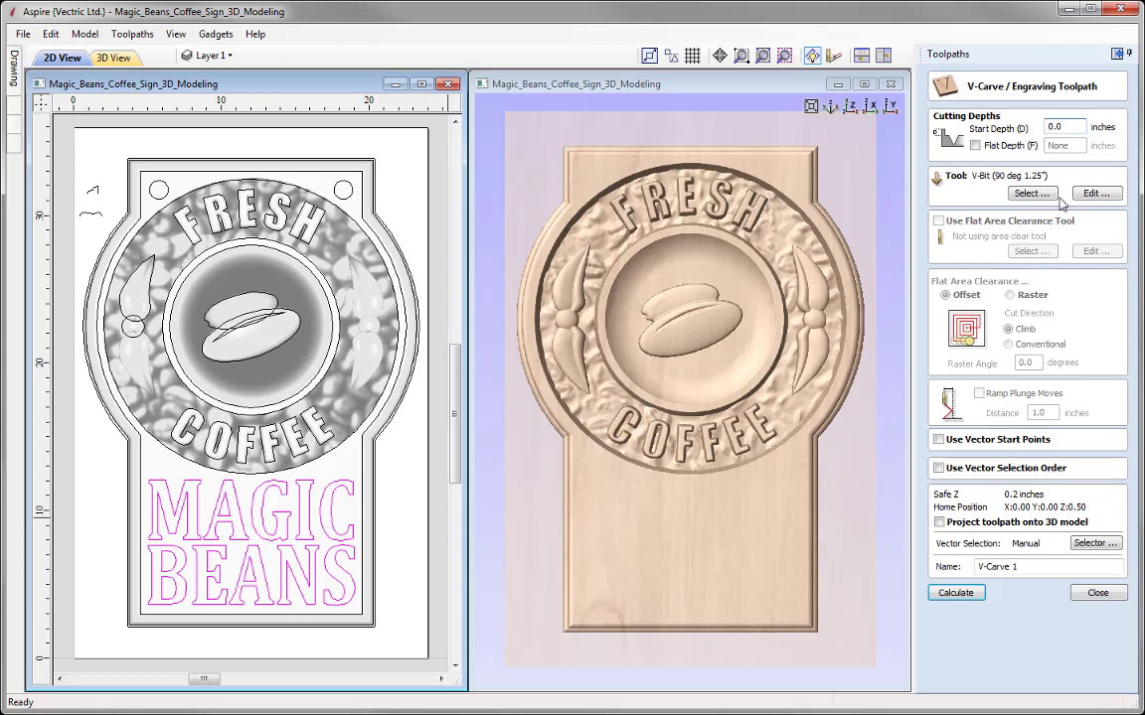
Copy the imperial V-Bit (90 deg 1.25") in the tool database, rename the copy V-Bit (120 deg 1.25") and set its included angle to 120 degrees
click(1028, 193)
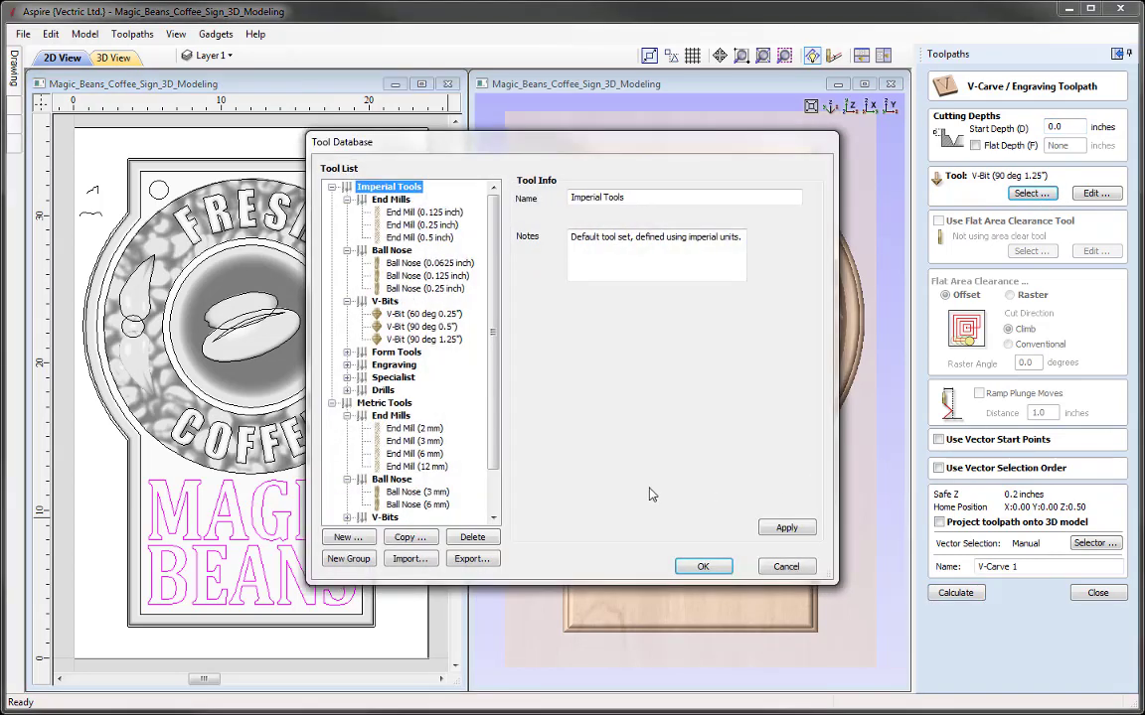
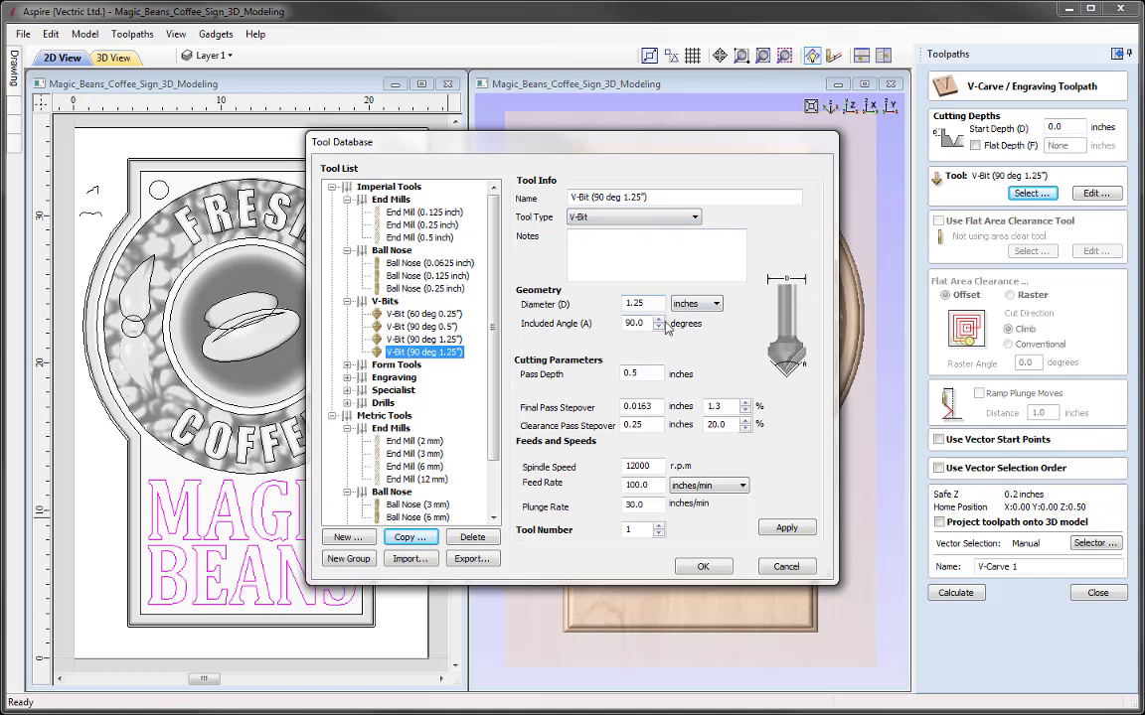
click(598, 196)
key(BackSpace)
key(BackSpace)
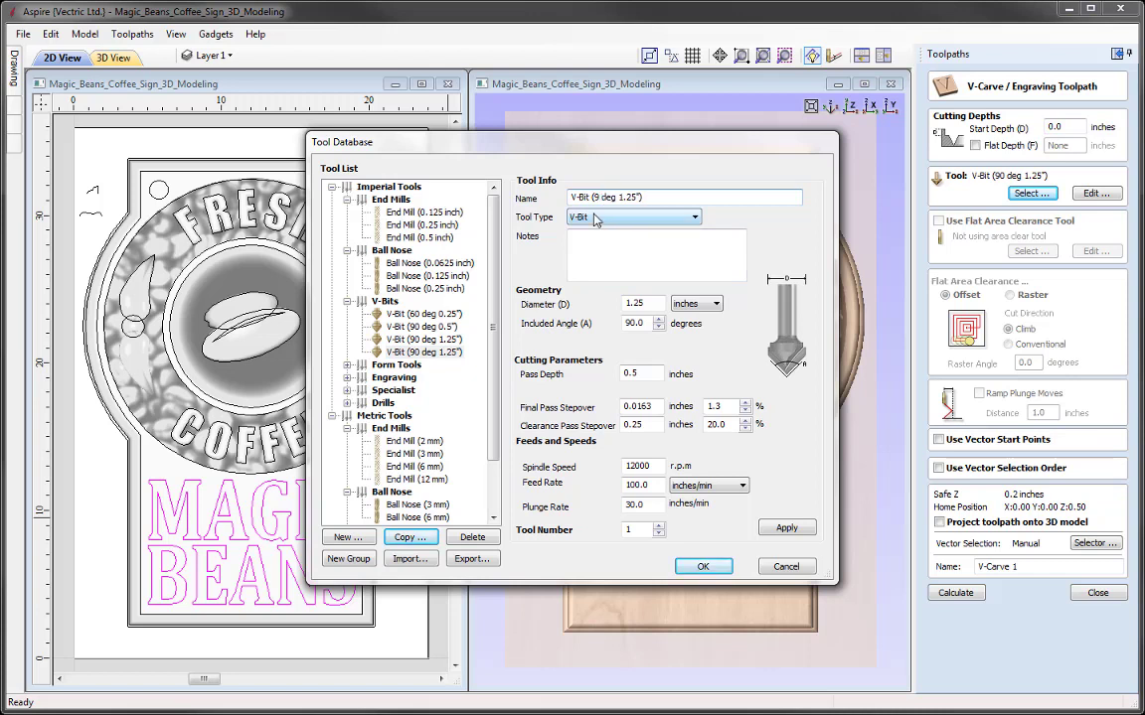
text(120)
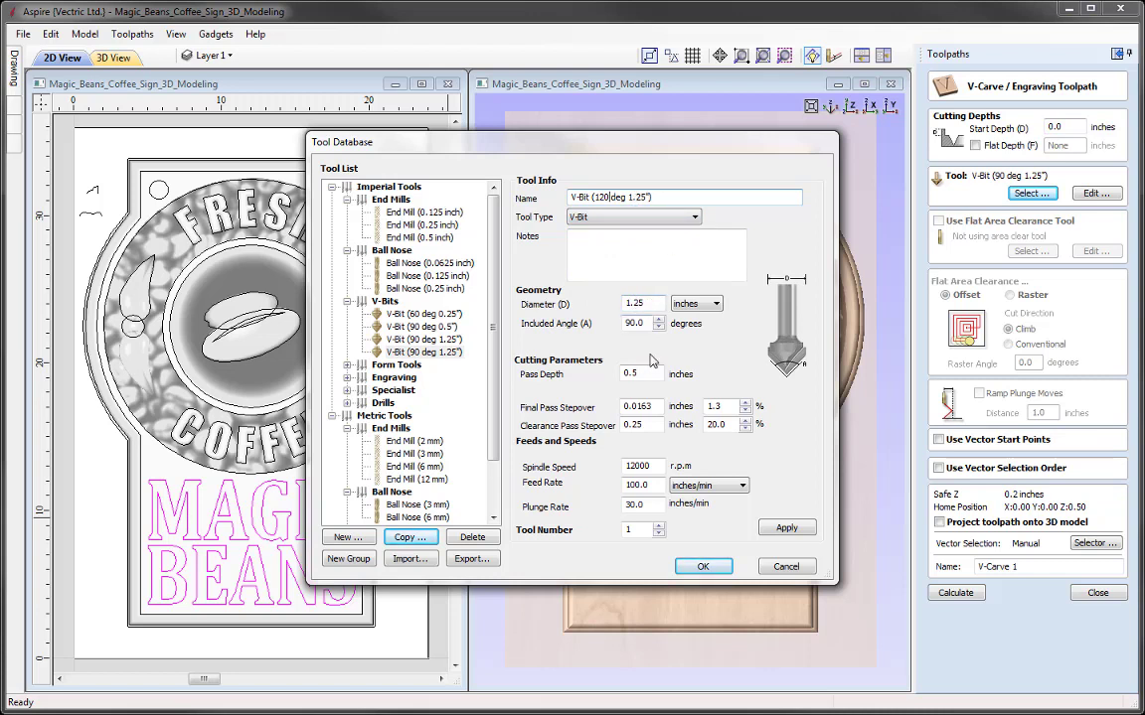
drag(650, 323, 550, 320)
text(120)
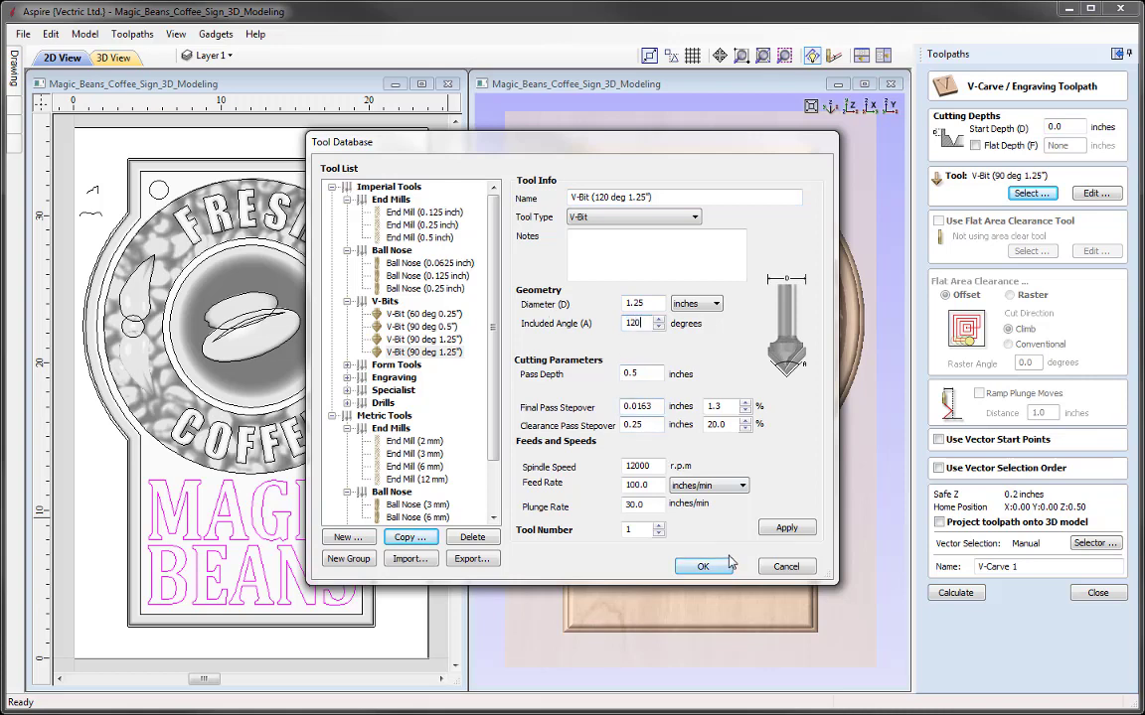
Set the 120 degree V-bit's pass depth to 0.3 inches, save it and use it for the V-Carve toolpath
click(785, 528)
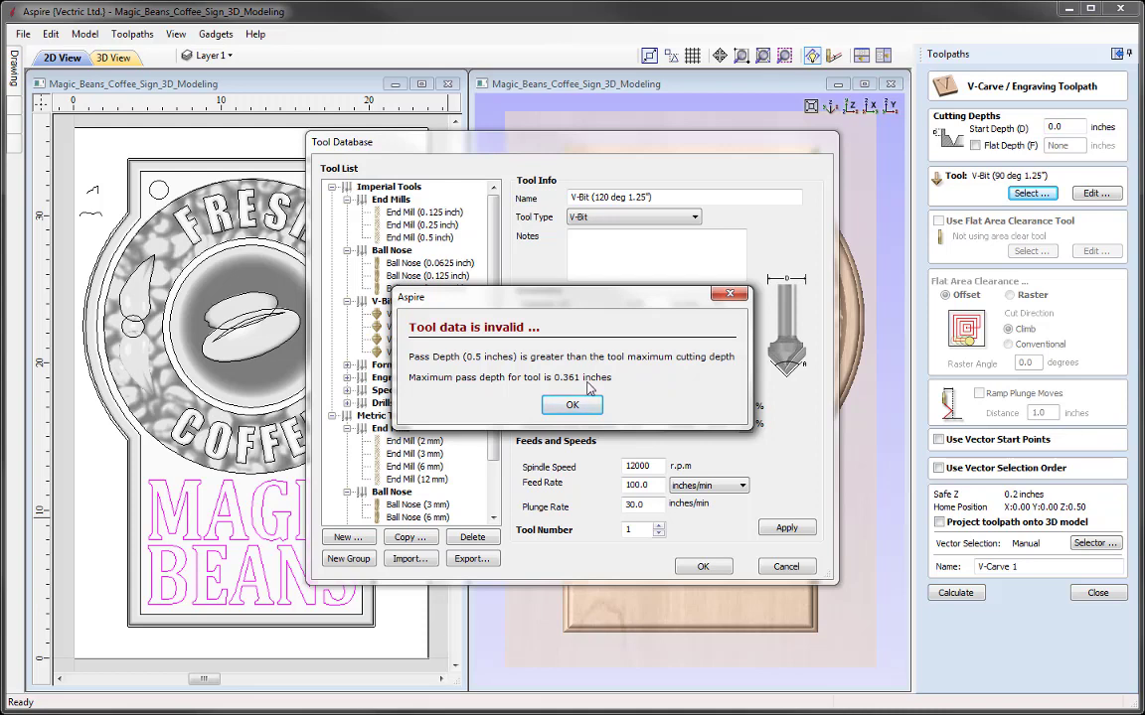
click(574, 408)
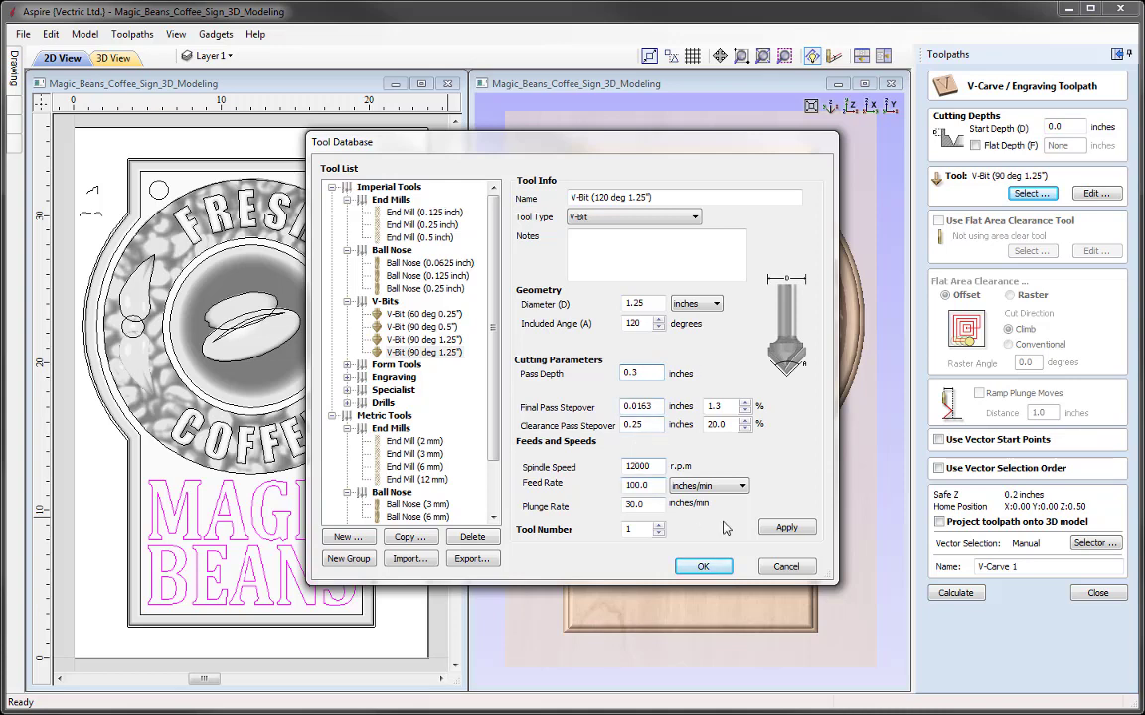
click(786, 528)
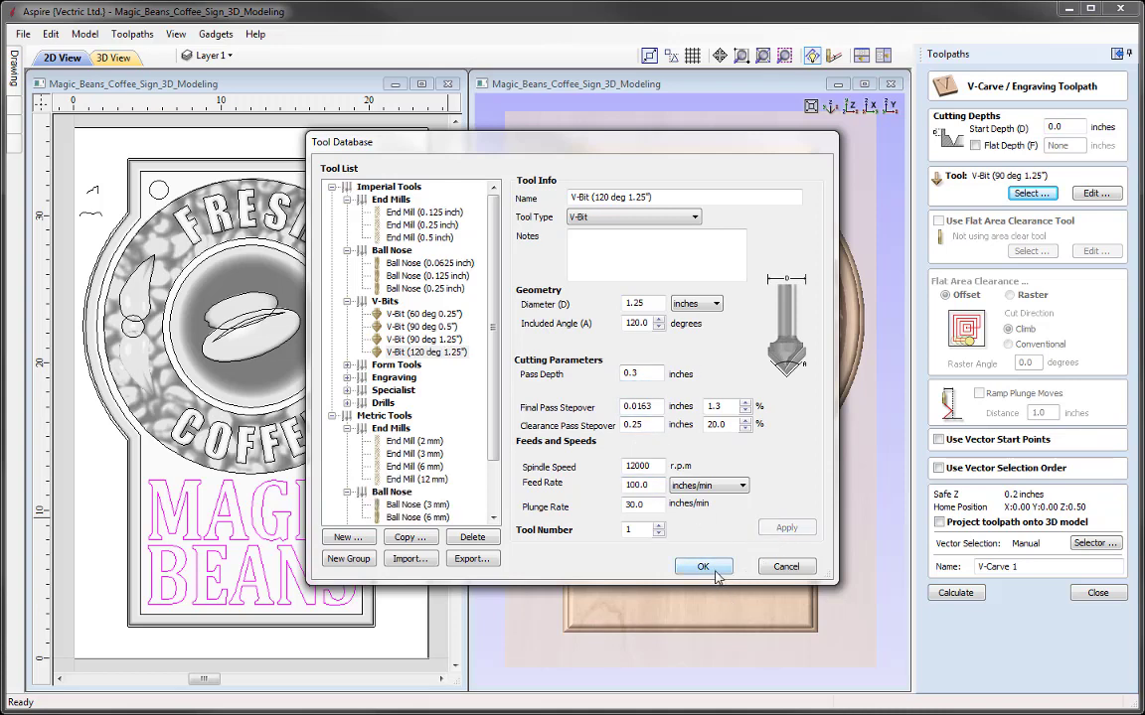
click(715, 574)
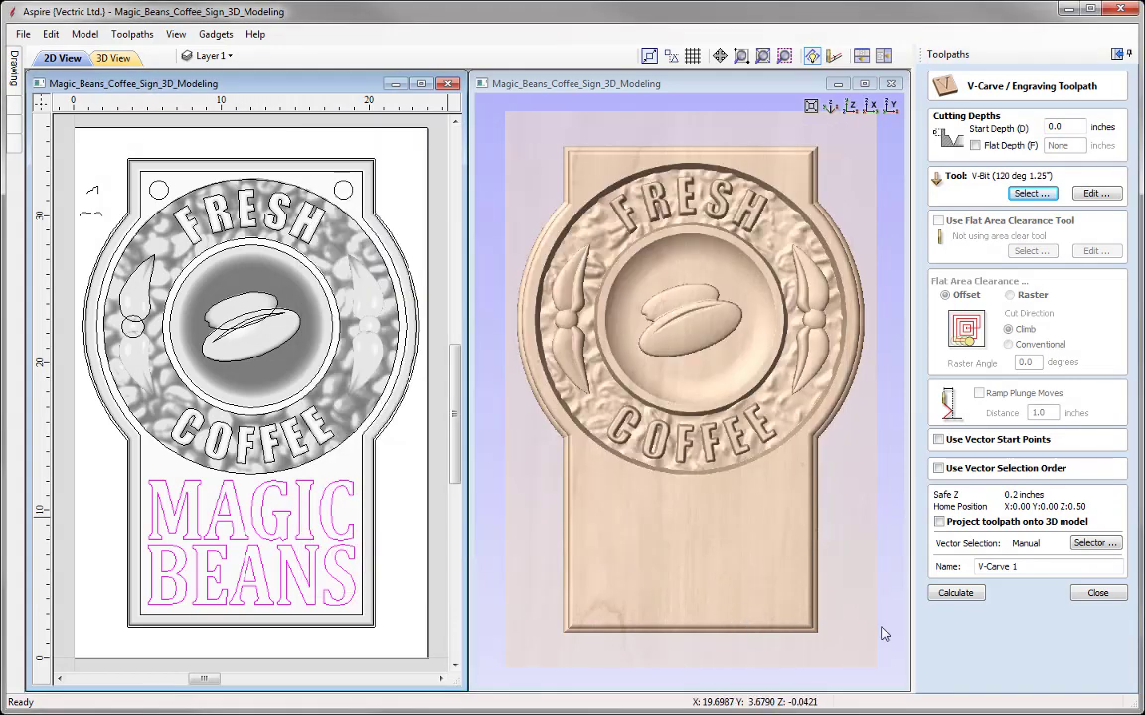
Name the toolpath "V-Carve Text" and calculate it
click(1040, 567)
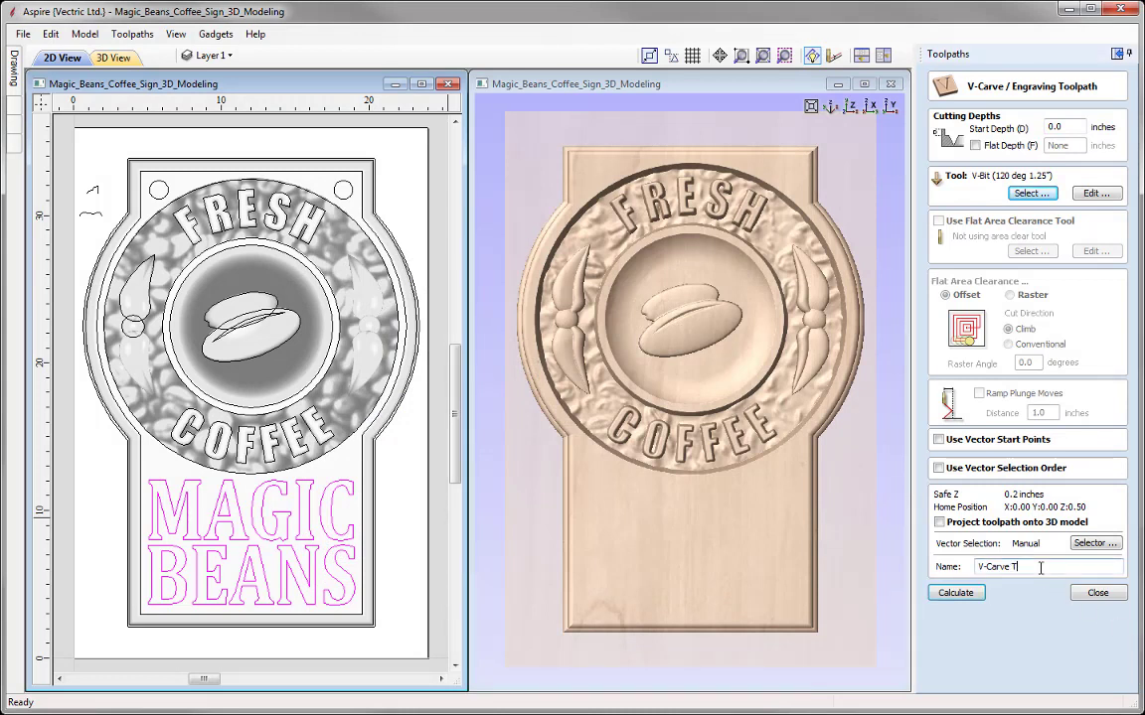
text(Text)
key(Return)
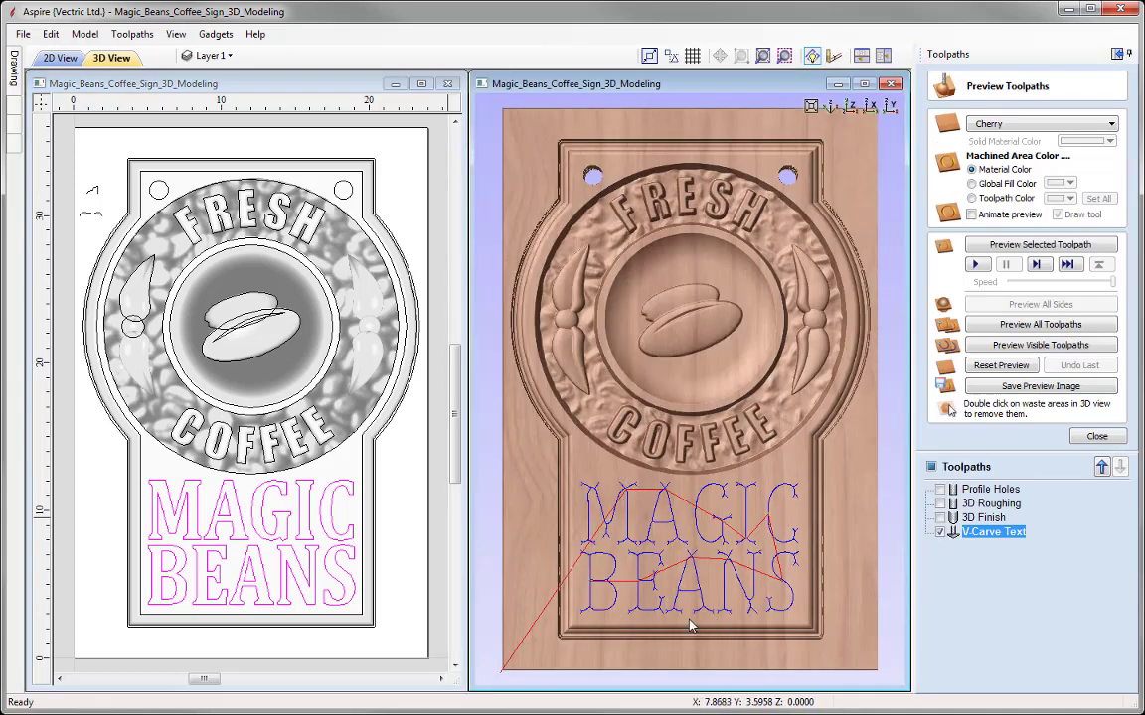
Preview the V-Carve Text toolpath, inspect the carved lettering at an angle, return to the view along Z and close the preview
click(1070, 250)
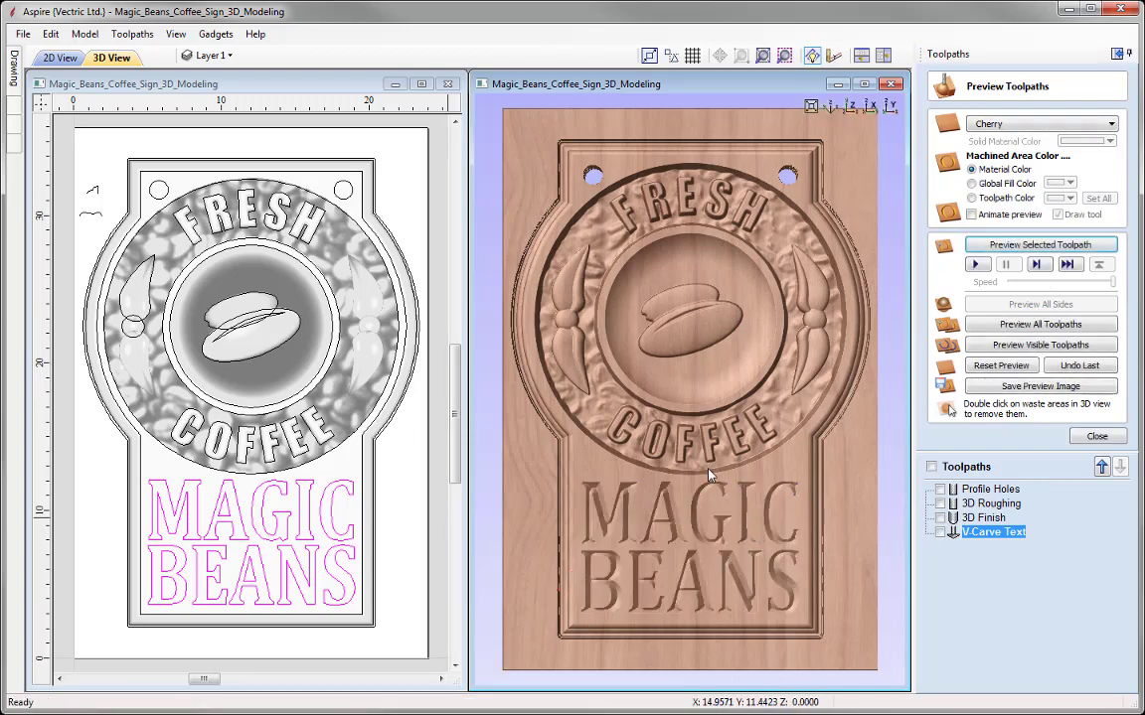
drag(709, 475, 602, 416)
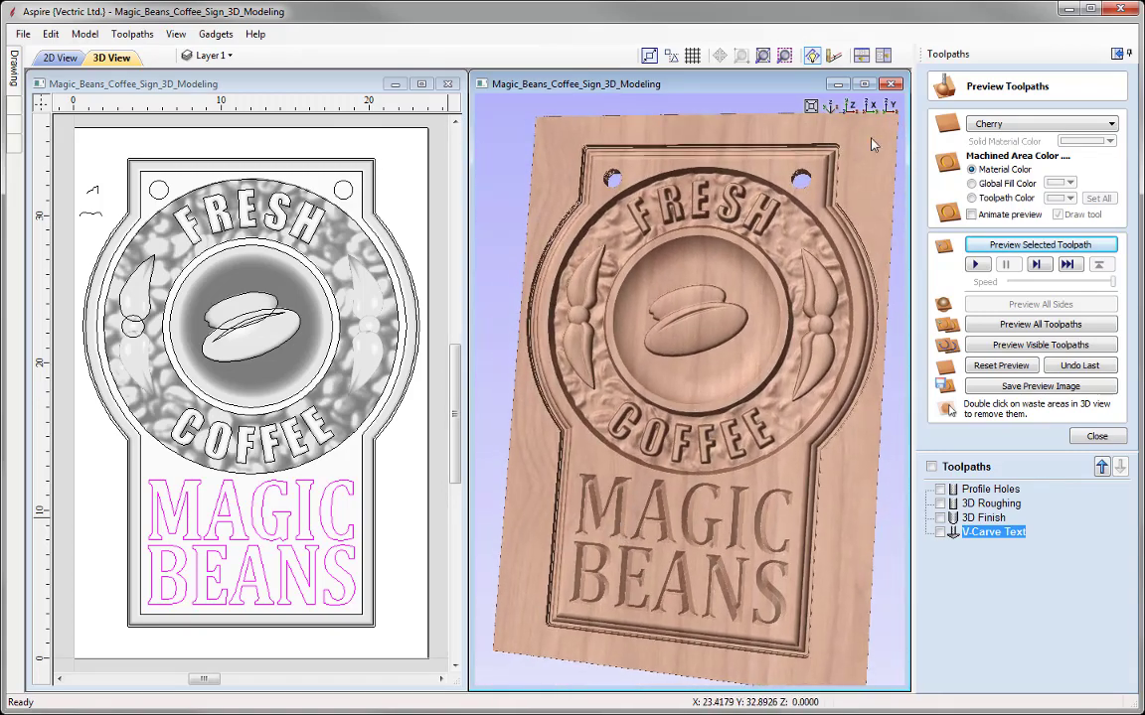
click(851, 106)
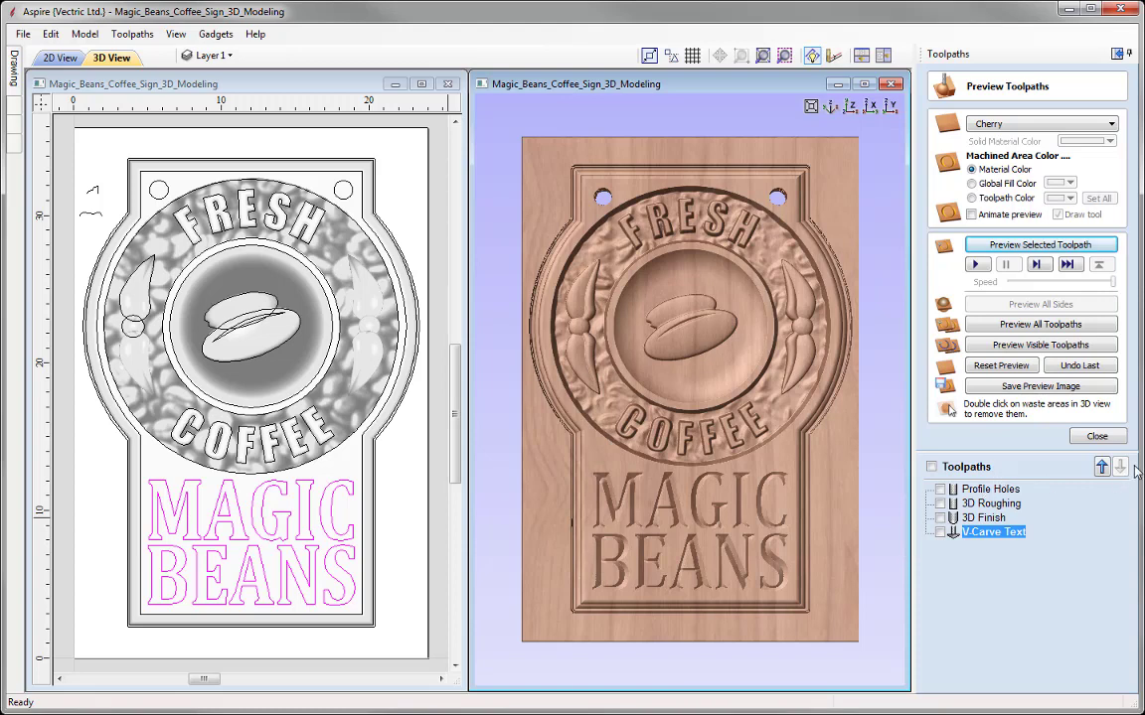
click(1097, 437)
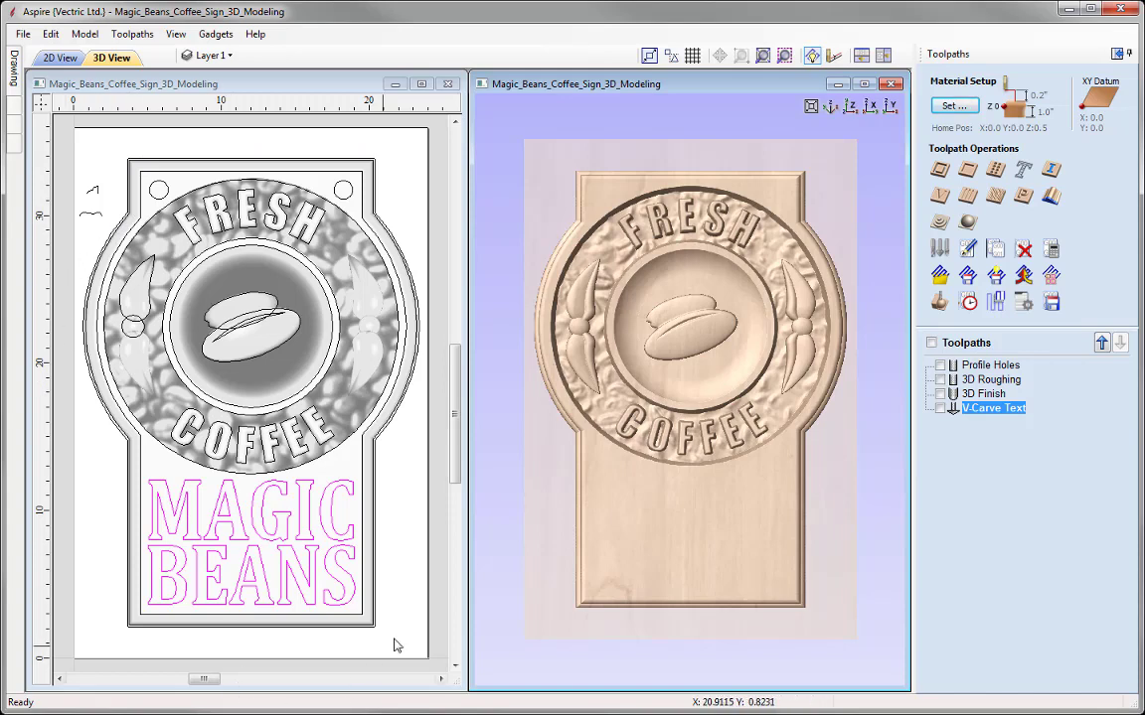
Select only the sharp-cornered sign outline, just inside the rounded outer offset, and start a 2D profile toolpath for it
click(351, 180)
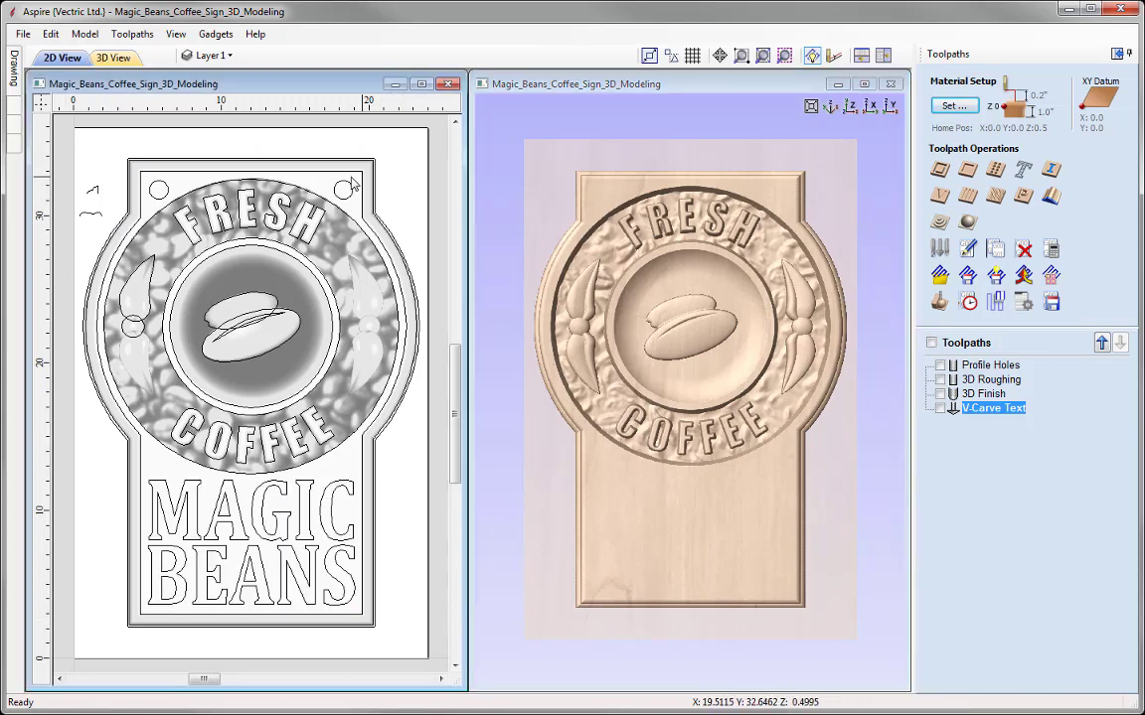
scroll(351, 180, up, 4)
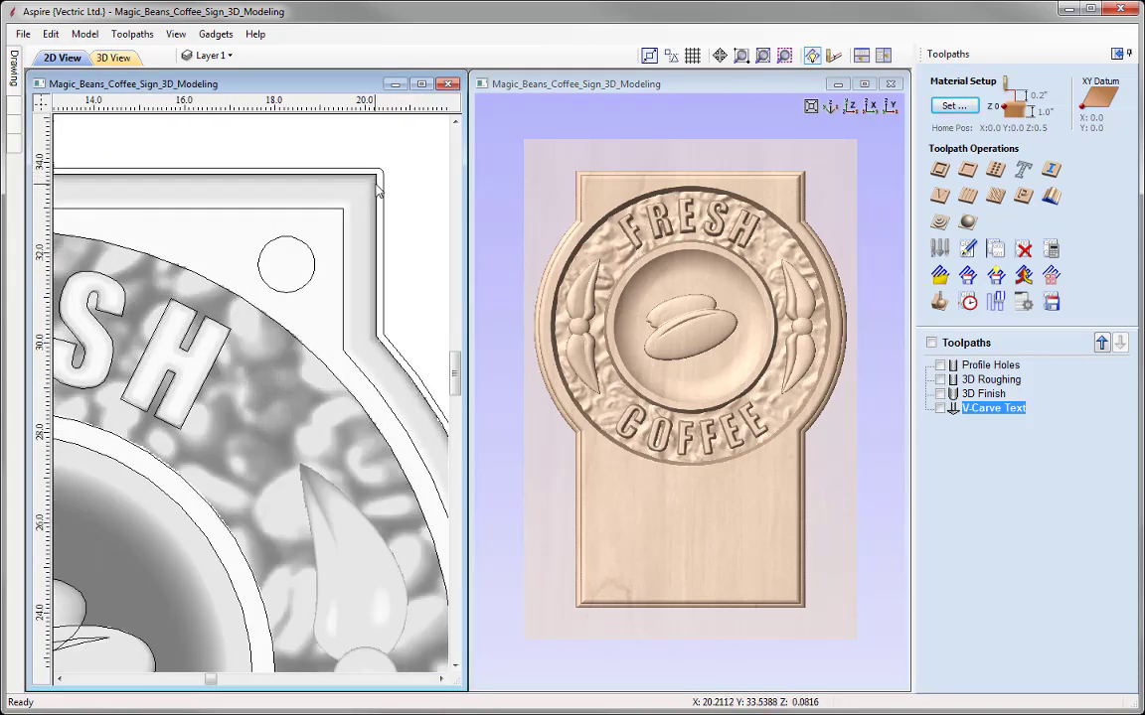
click(379, 191)
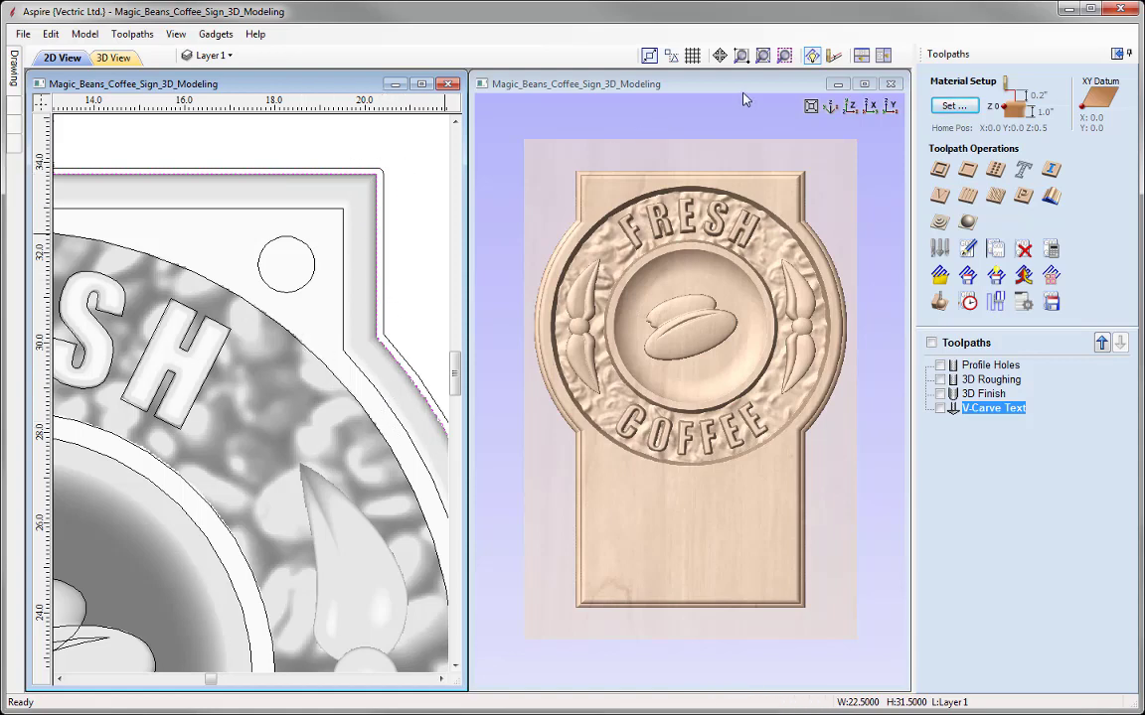
click(673, 55)
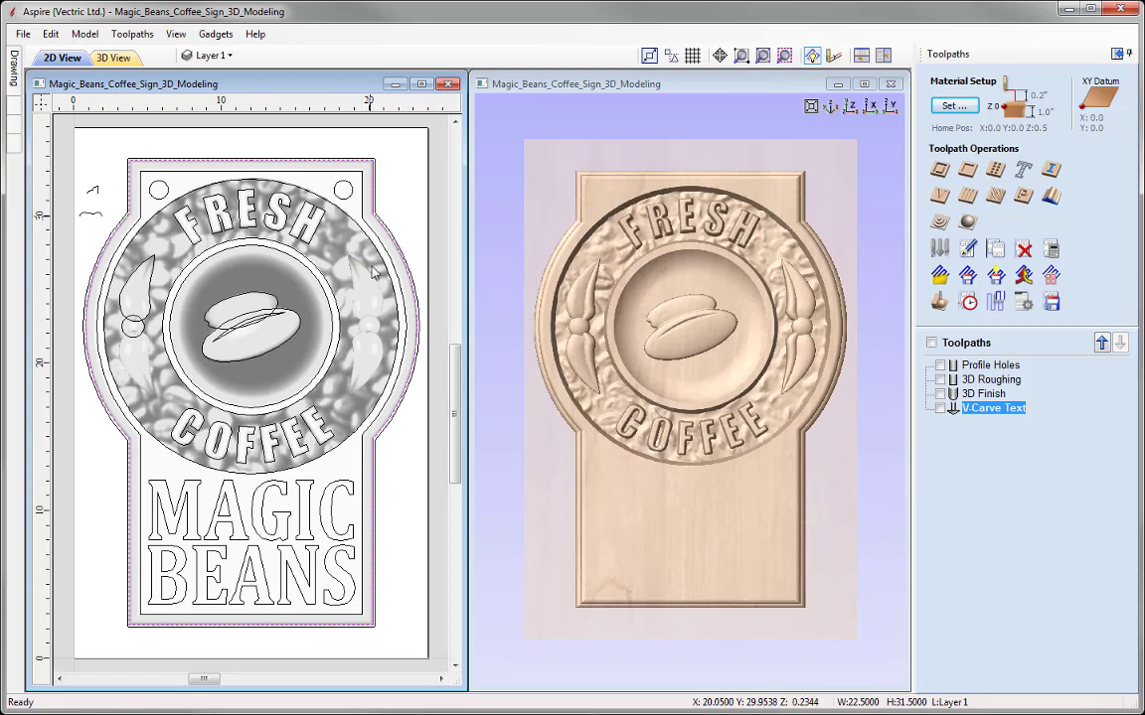
click(939, 171)
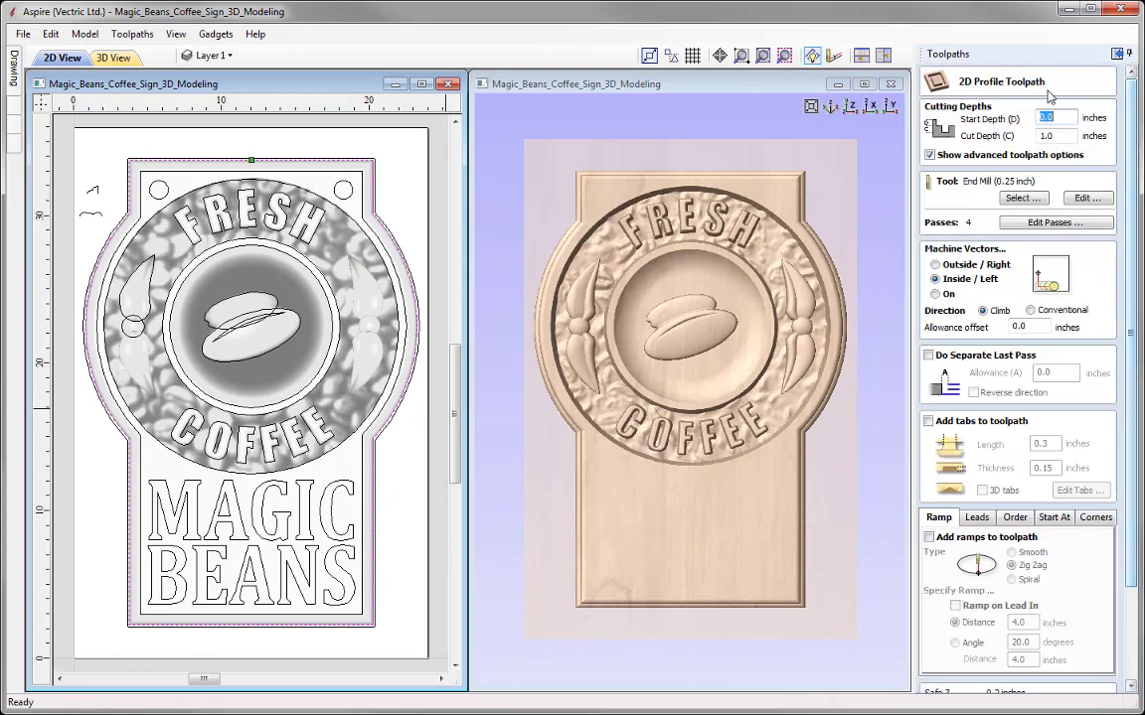
Keep the 1.0 inch cut depth, check the End Mill (0.25 inch) parameters and machine outside the selected outline
click(1057, 136)
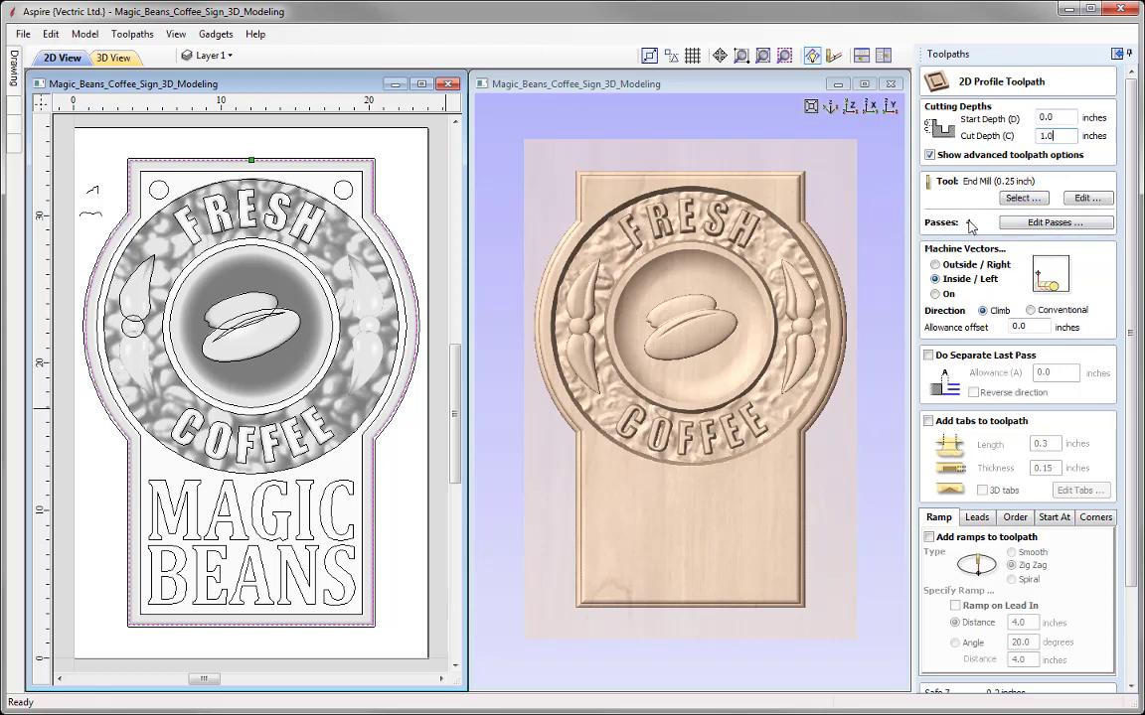
click(1087, 197)
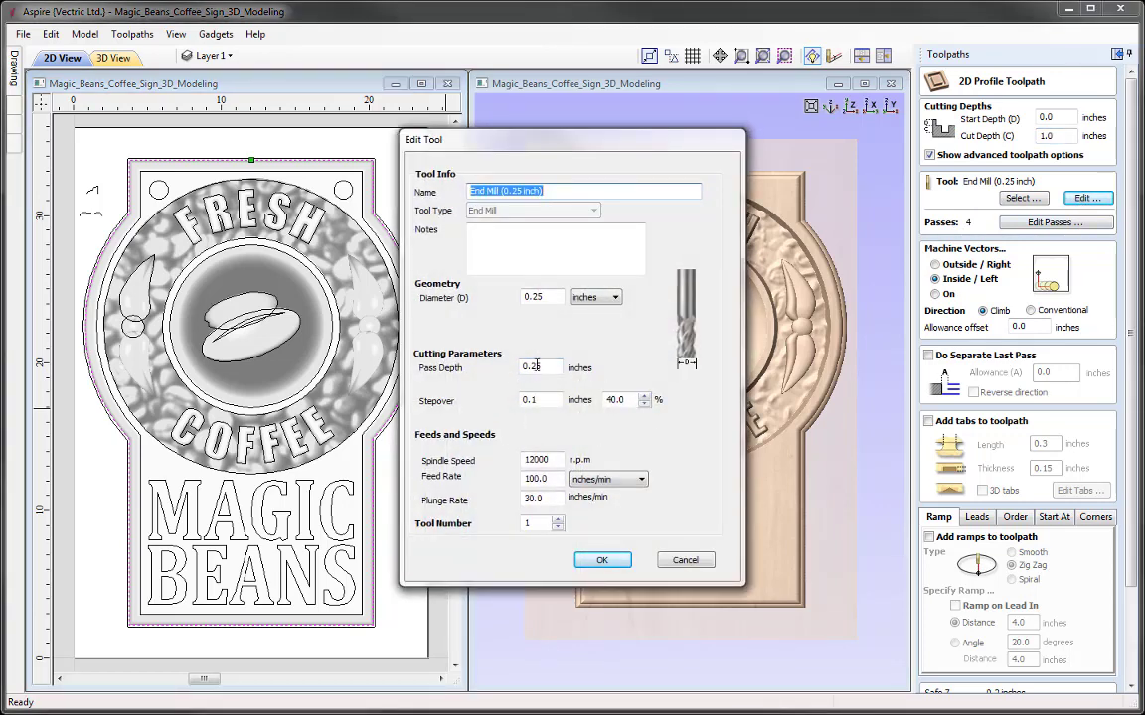
click(601, 559)
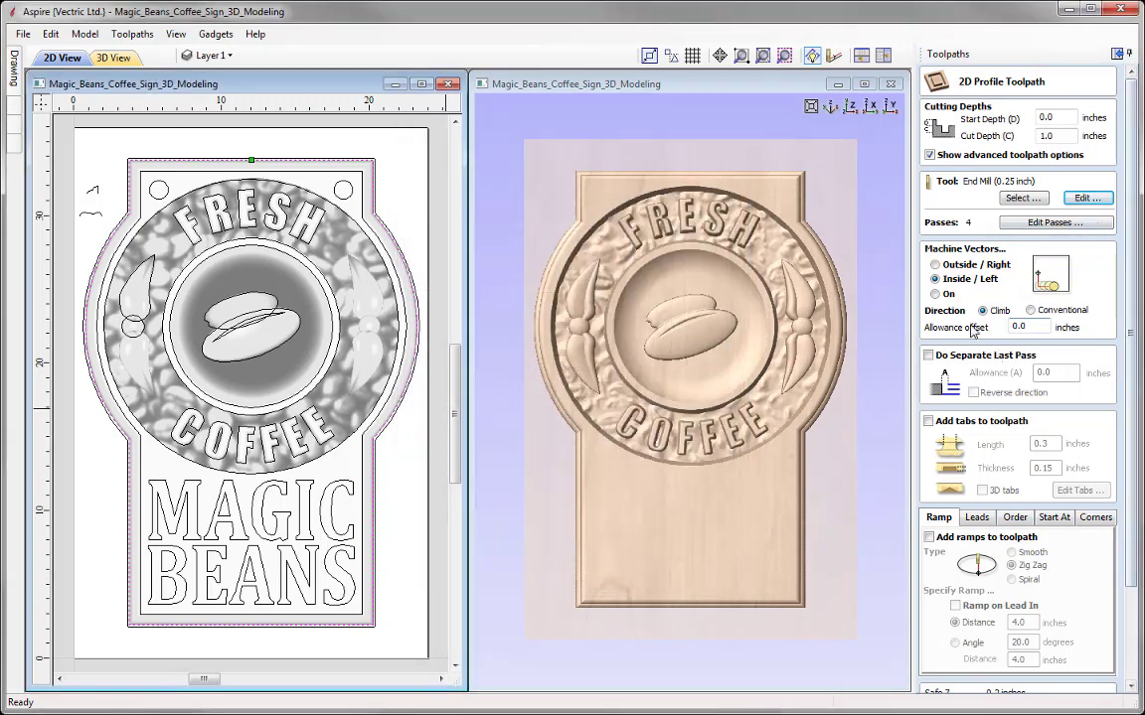
click(937, 265)
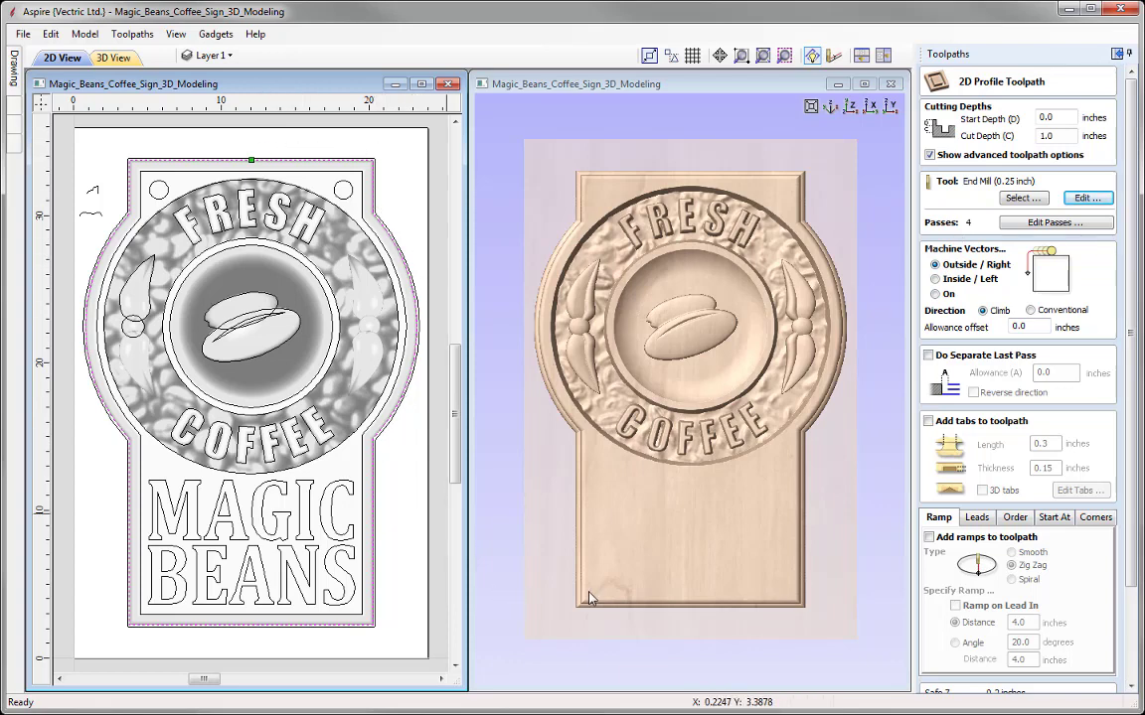
Name the profile toolpath "Profile Cut Out" and calculate it
scroll(1123, 310, down, 3)
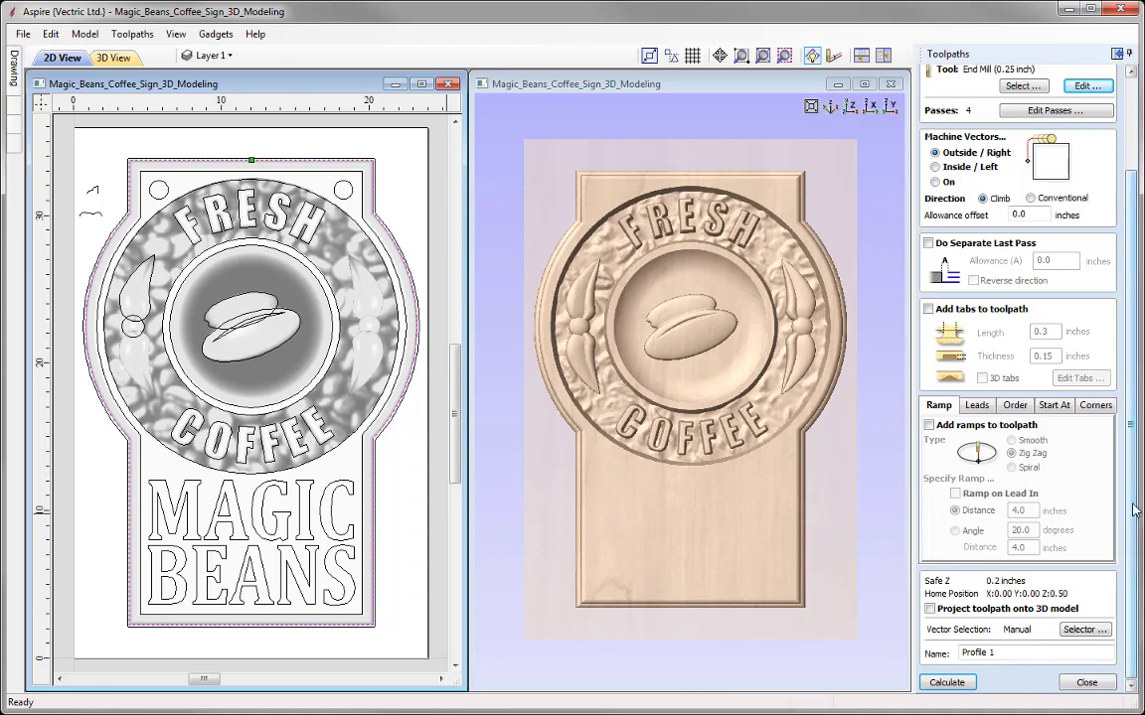
click(1012, 653)
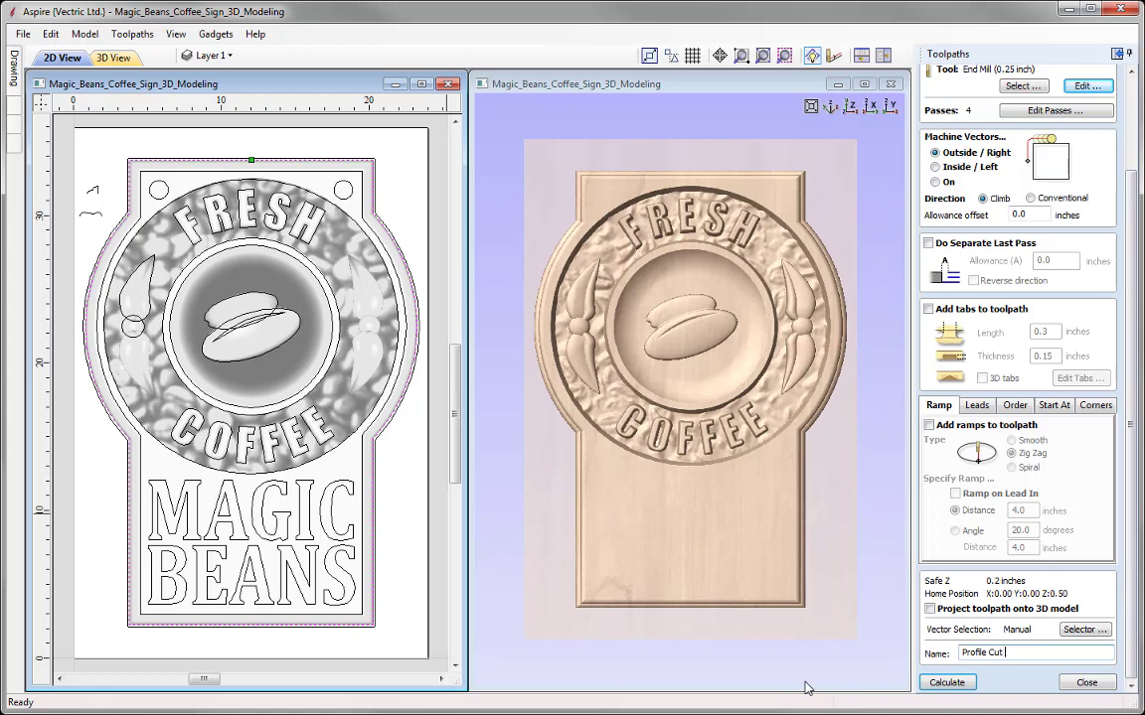
click(946, 683)
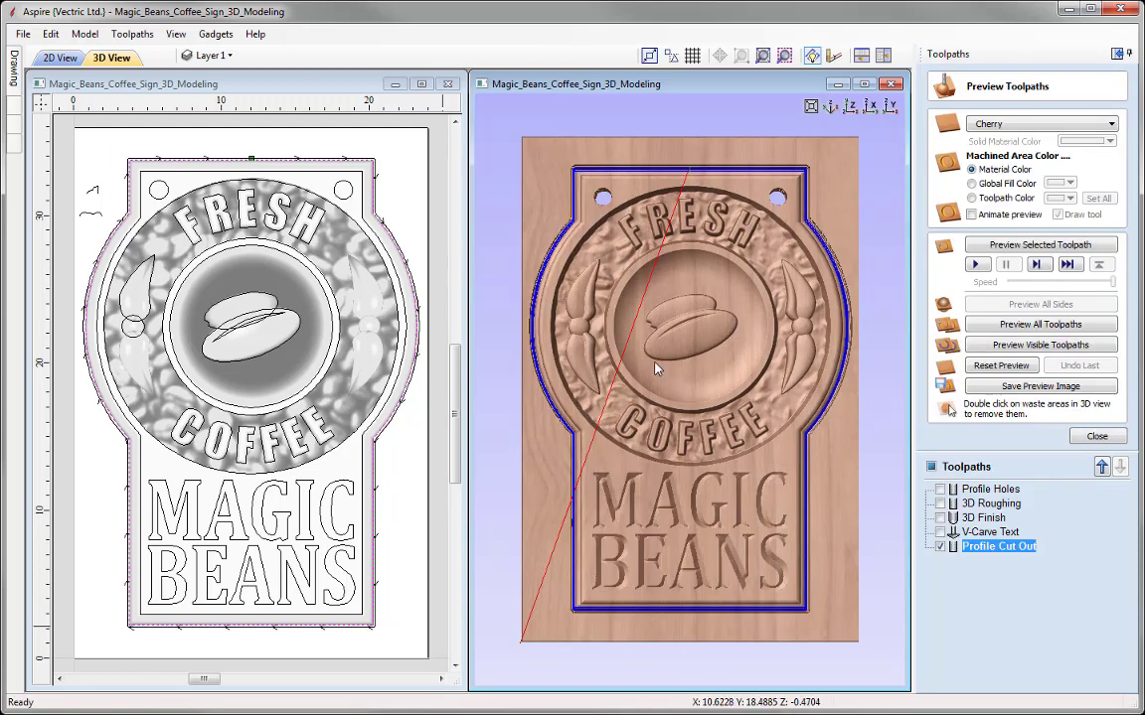
Preview the Profile Cut Out toolpath from an angle and enlarge the 3D view to fill the workspace
drag(656, 369, 626, 323)
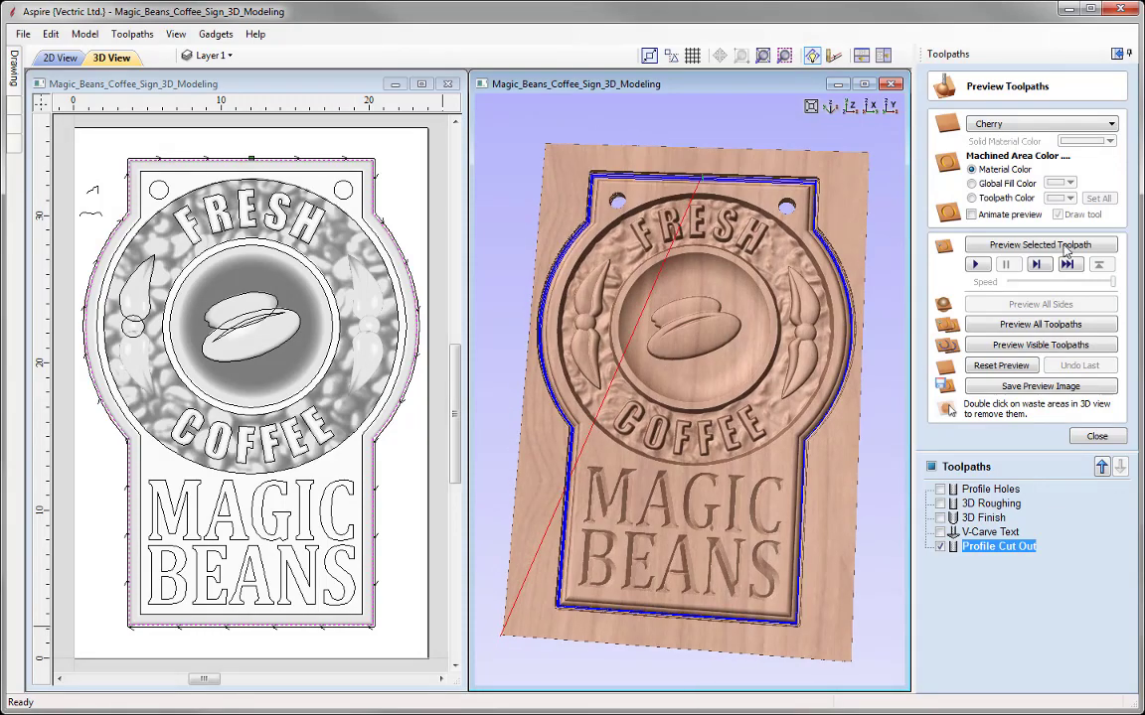
click(1040, 246)
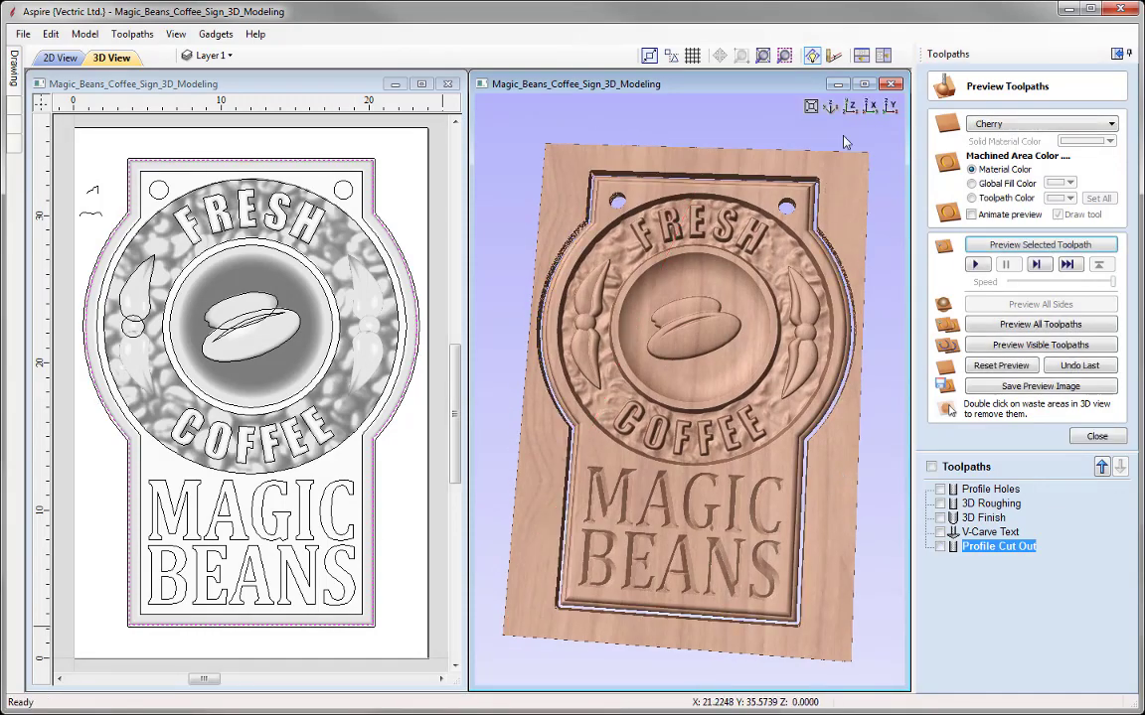
click(865, 84)
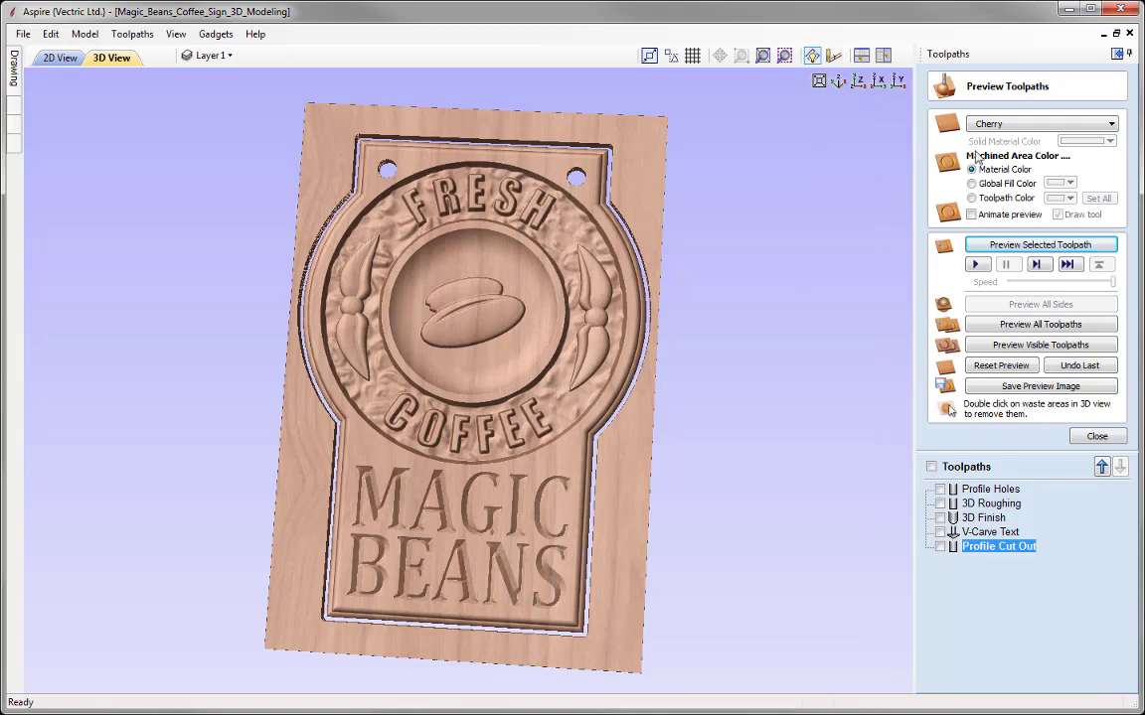
Remove the waste material around the cut-out sign in the preview, inspect the sign from an angle and from above, and close the preview
click(840, 84)
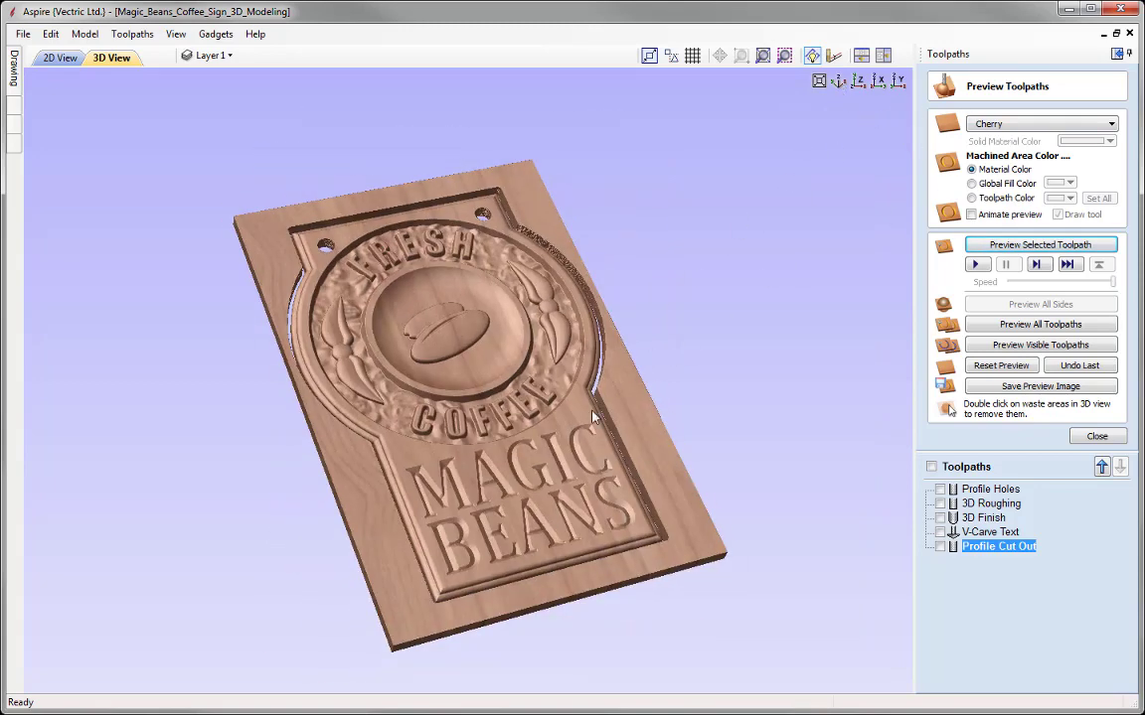
double_click(360, 482)
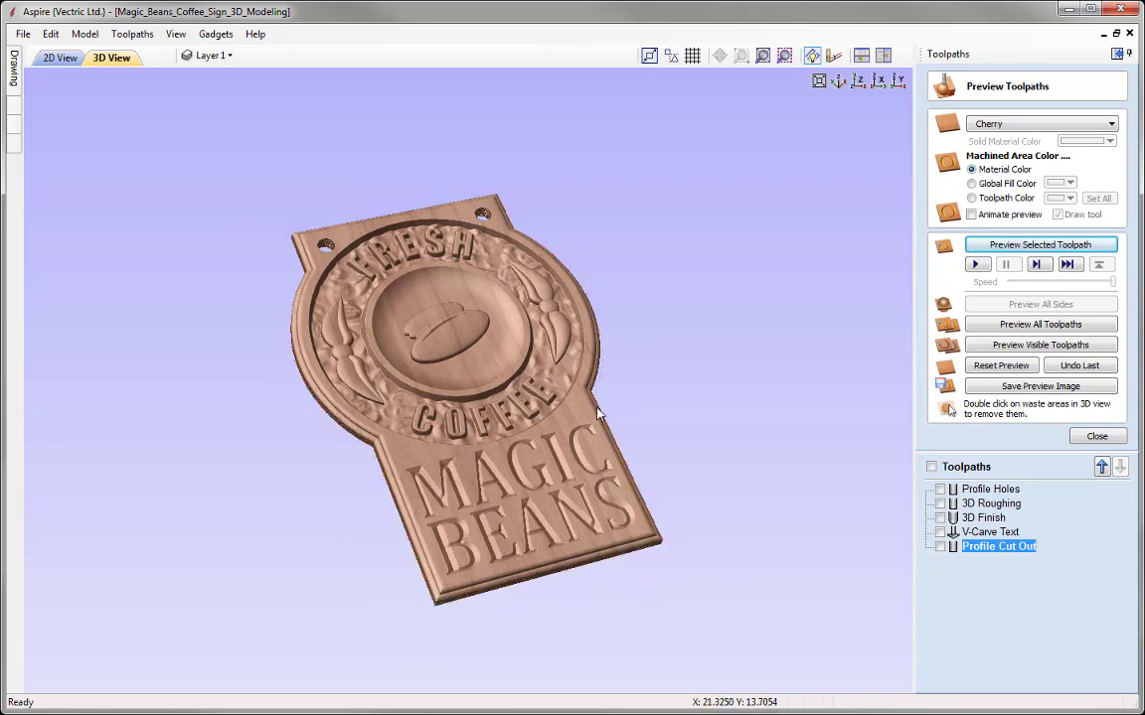
drag(599, 416, 477, 398)
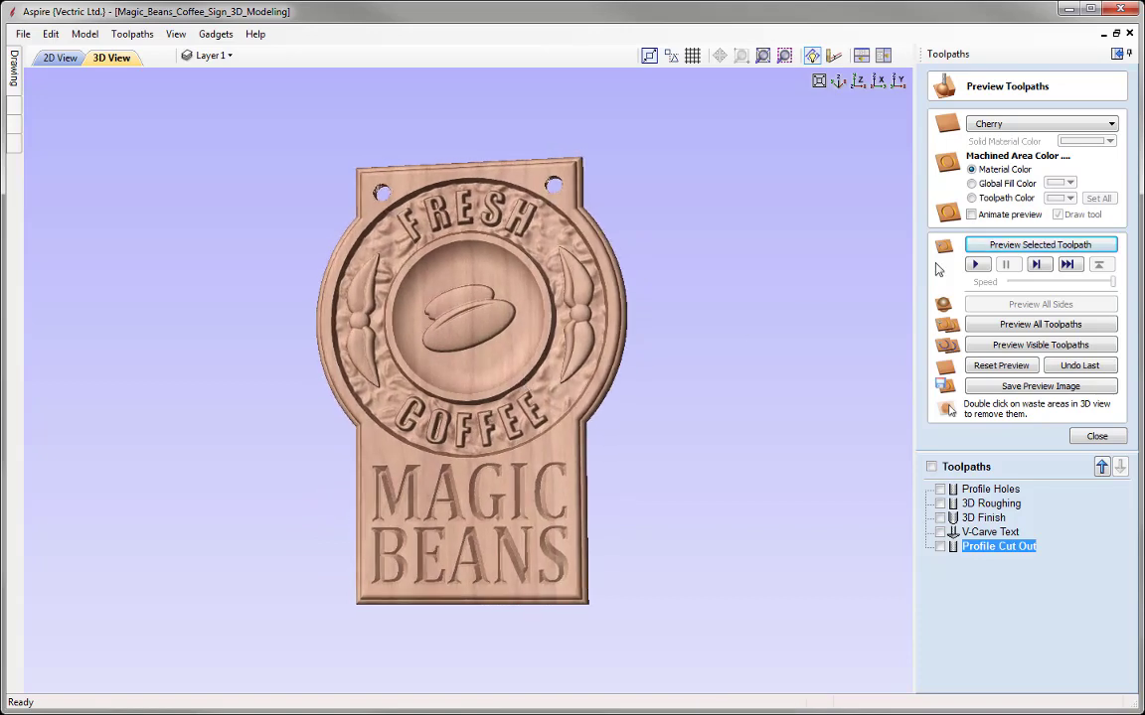
click(879, 84)
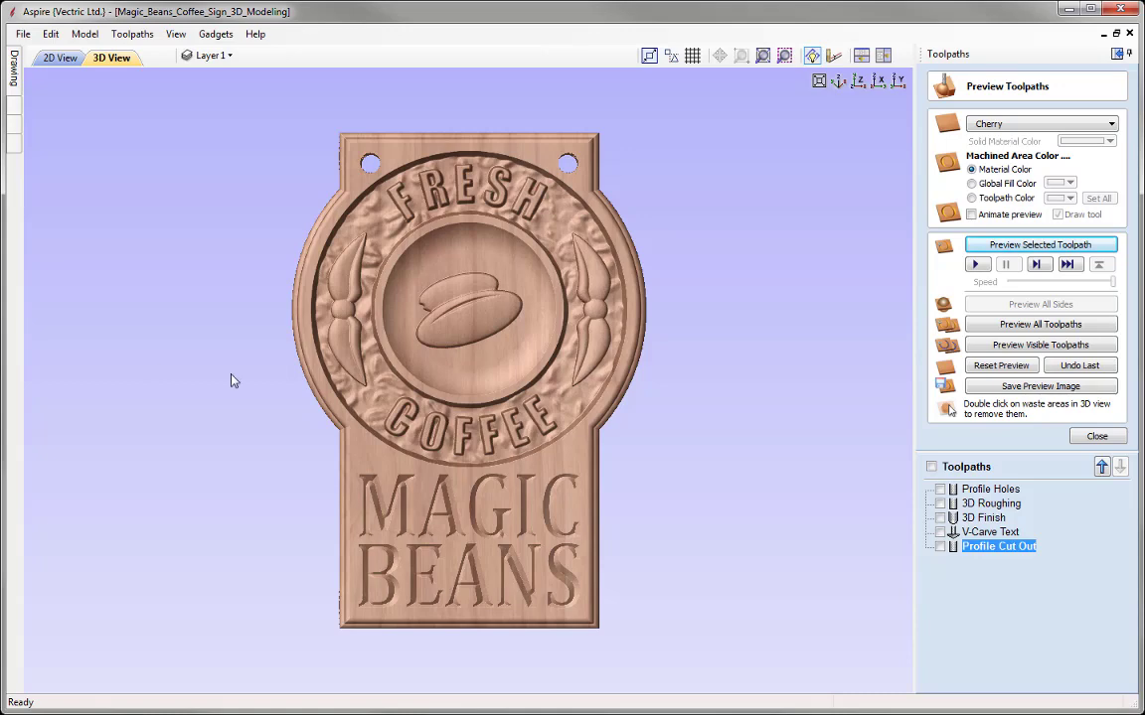
click(1093, 436)
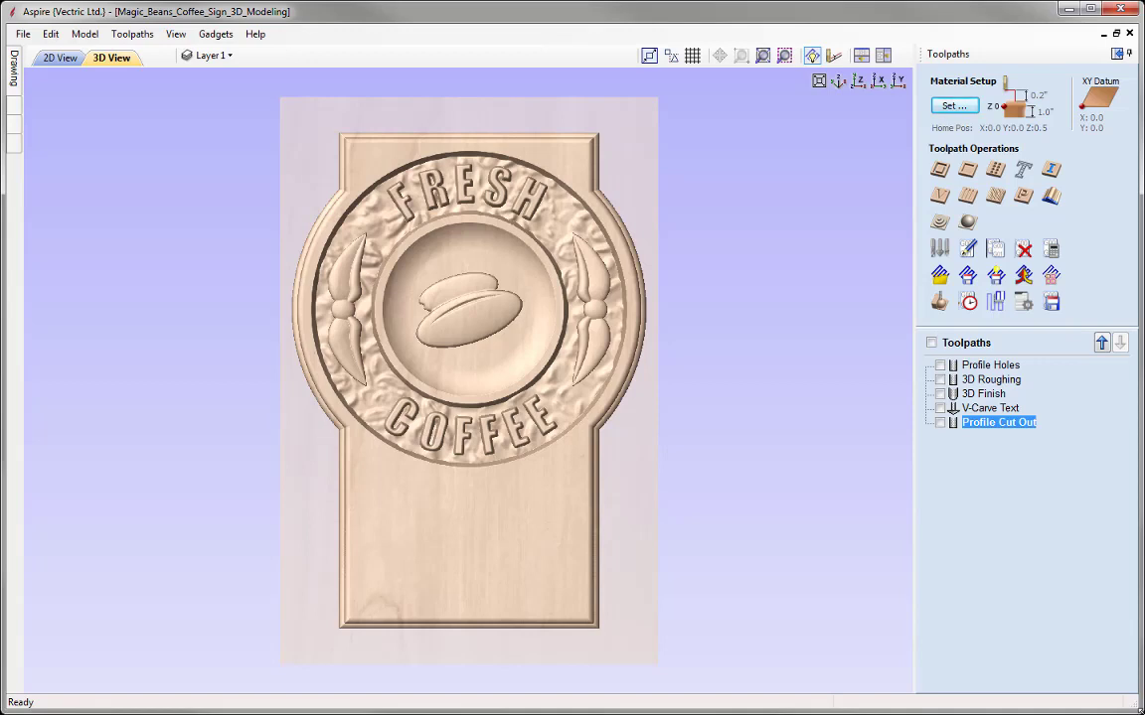
Try saving the Profile Holes and 3D Roughing toolpaths to one file with the G Code (inch) (*.tap) post processor
click(1052, 303)
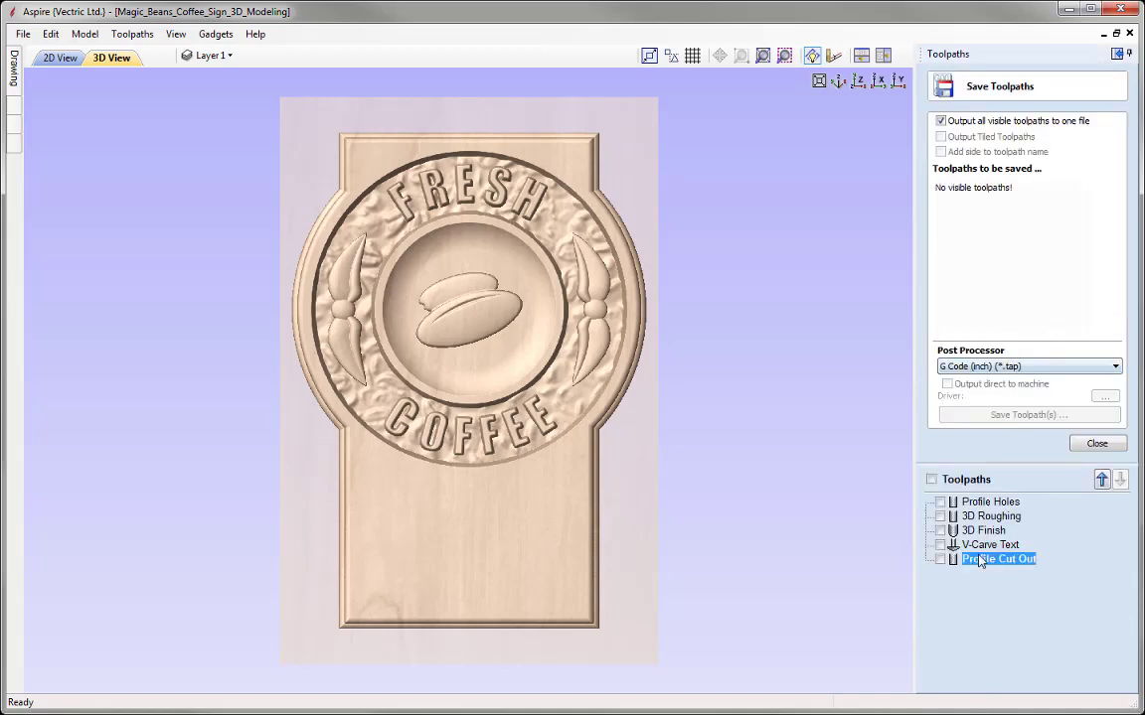
click(940, 502)
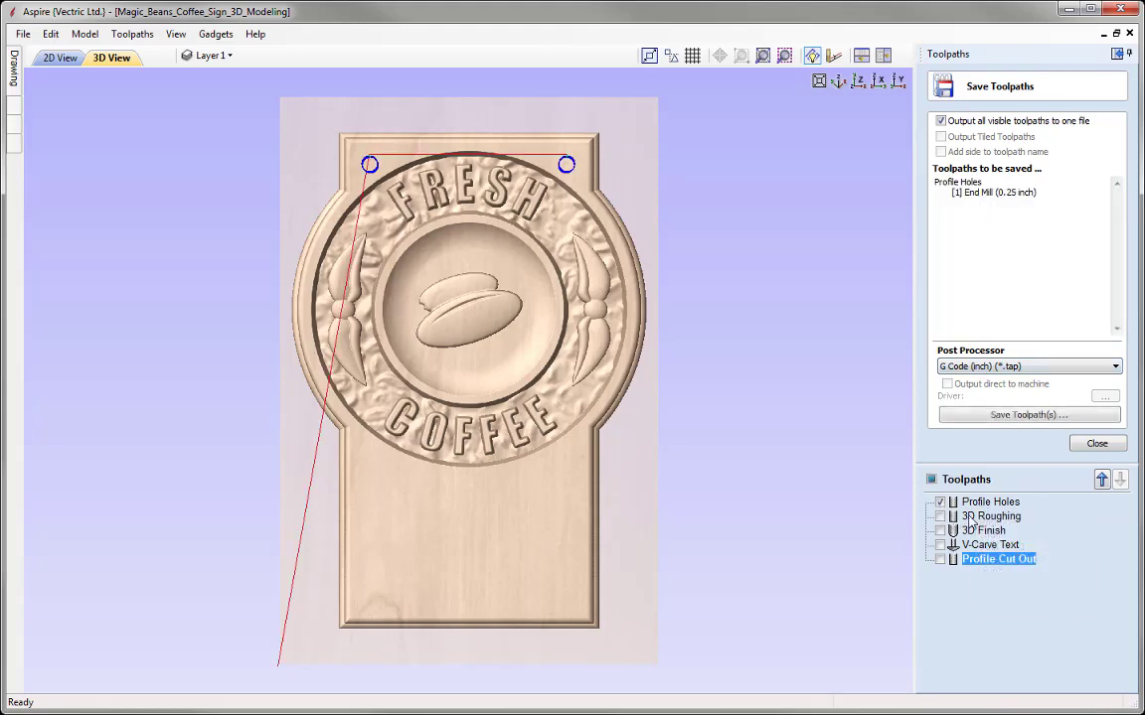
click(940, 517)
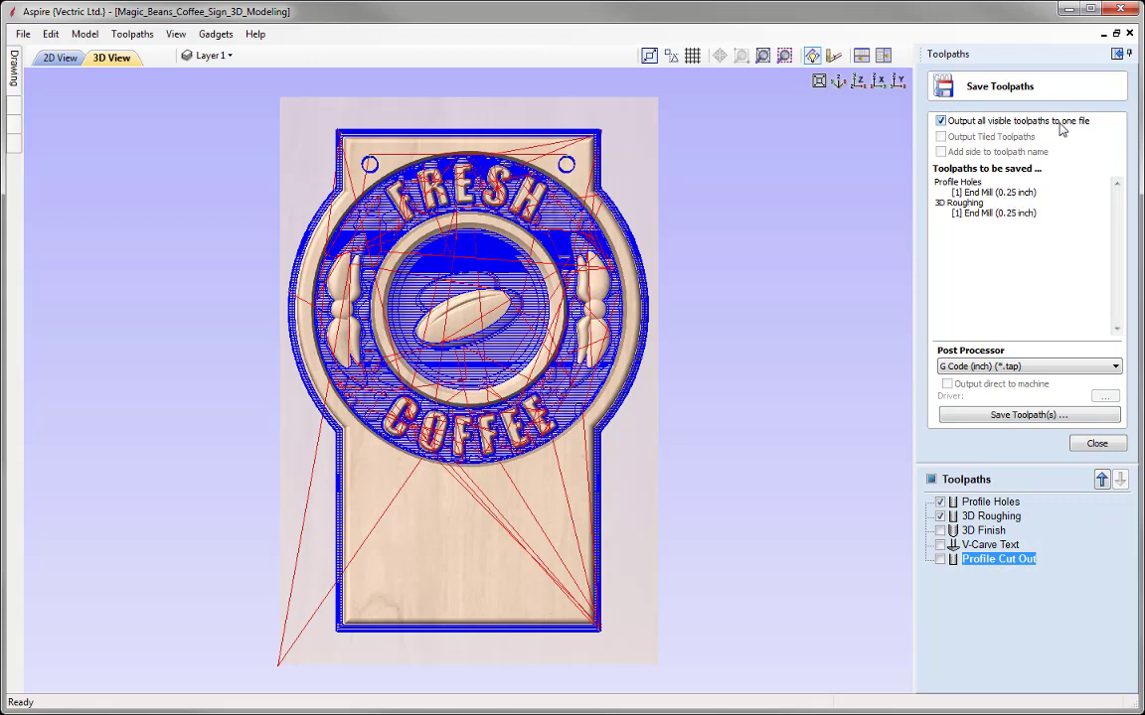
click(975, 367)
click(1011, 367)
click(1011, 415)
click(1028, 415)
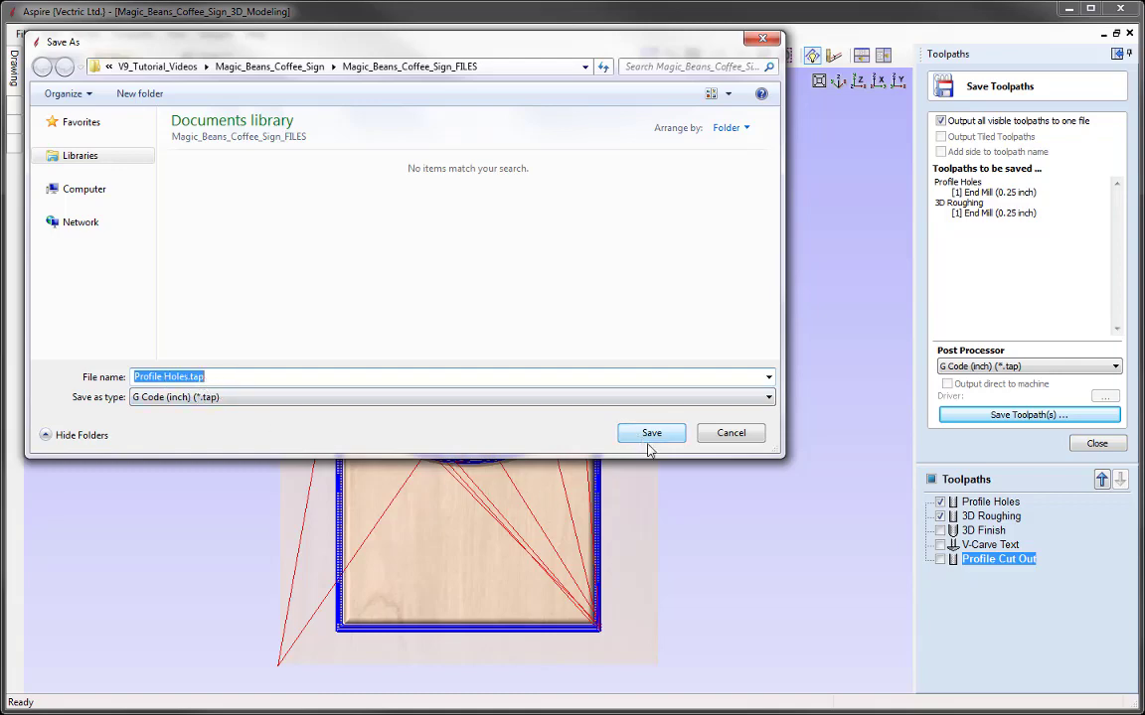
click(751, 439)
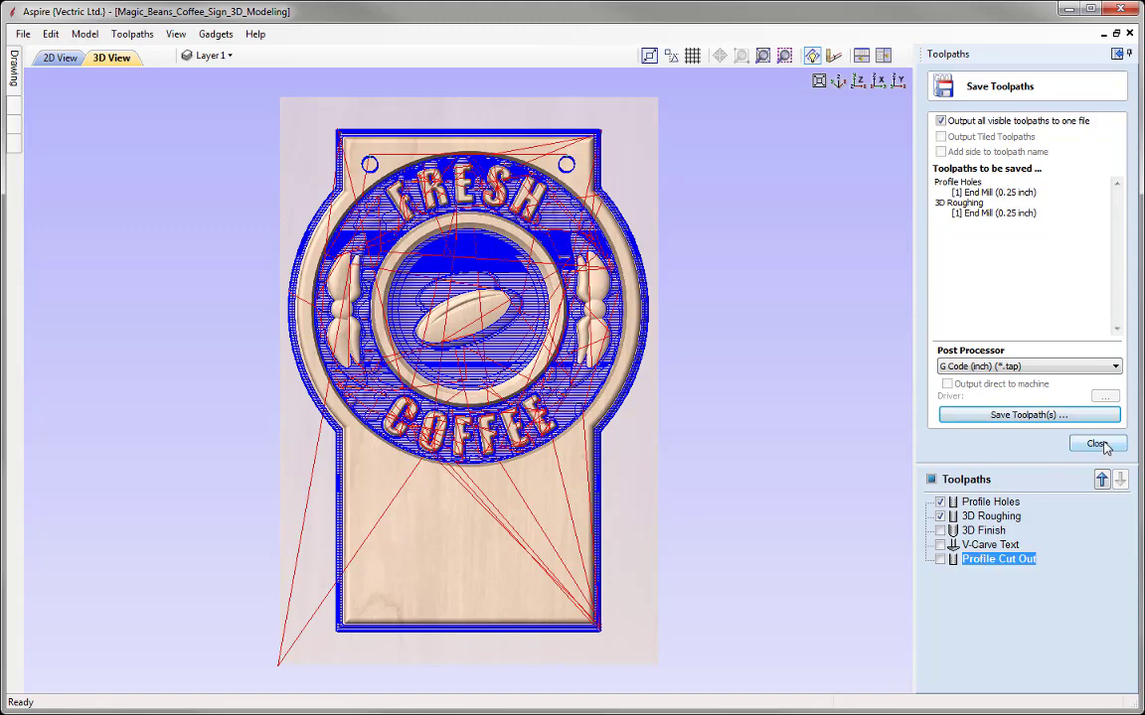
Hide the 3D Roughing and Profile Holes toolpaths again and leave toolpath saving
click(941, 515)
click(941, 503)
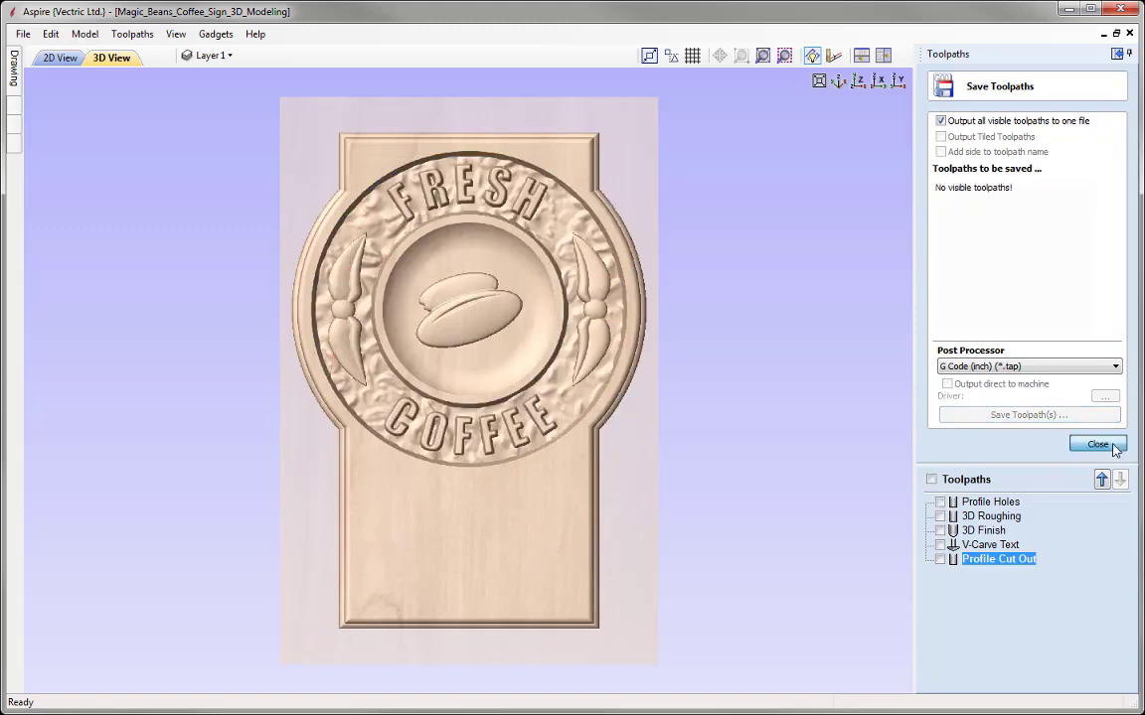
click(1099, 444)
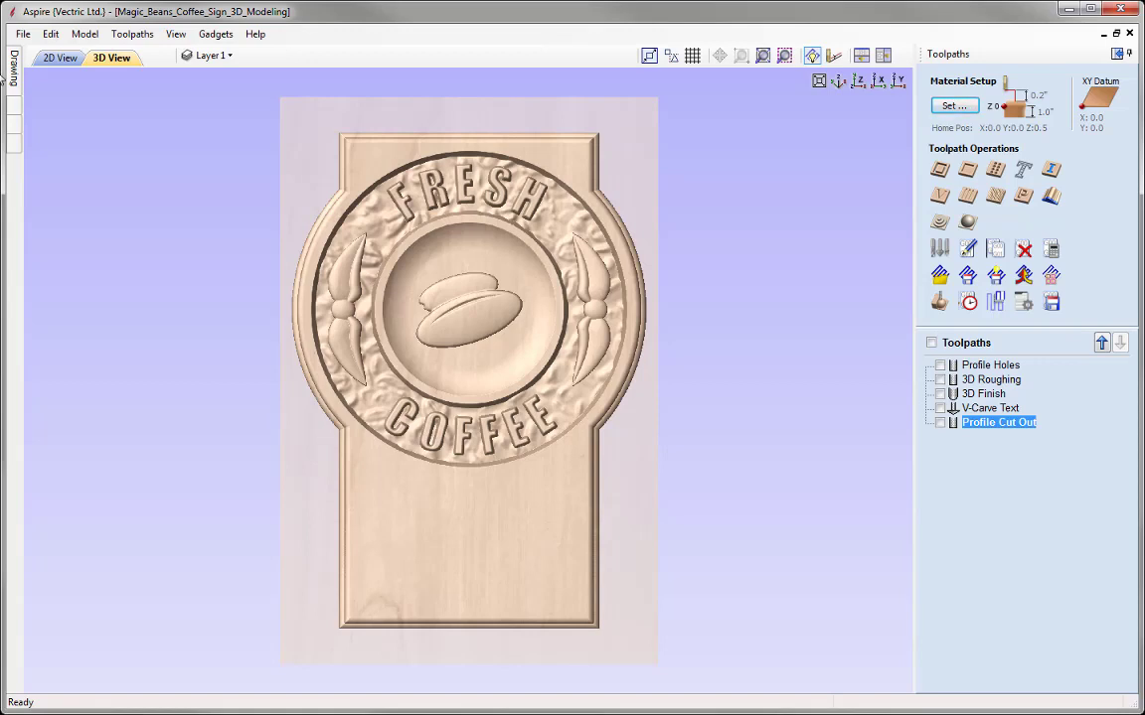
Save the project as a new Aspire file named Magic_Beans_Coffee_Sign_3D_Toolpaths in the Magic_Beans_Coffee_Sign_FILES folder
click(23, 34)
click(77, 120)
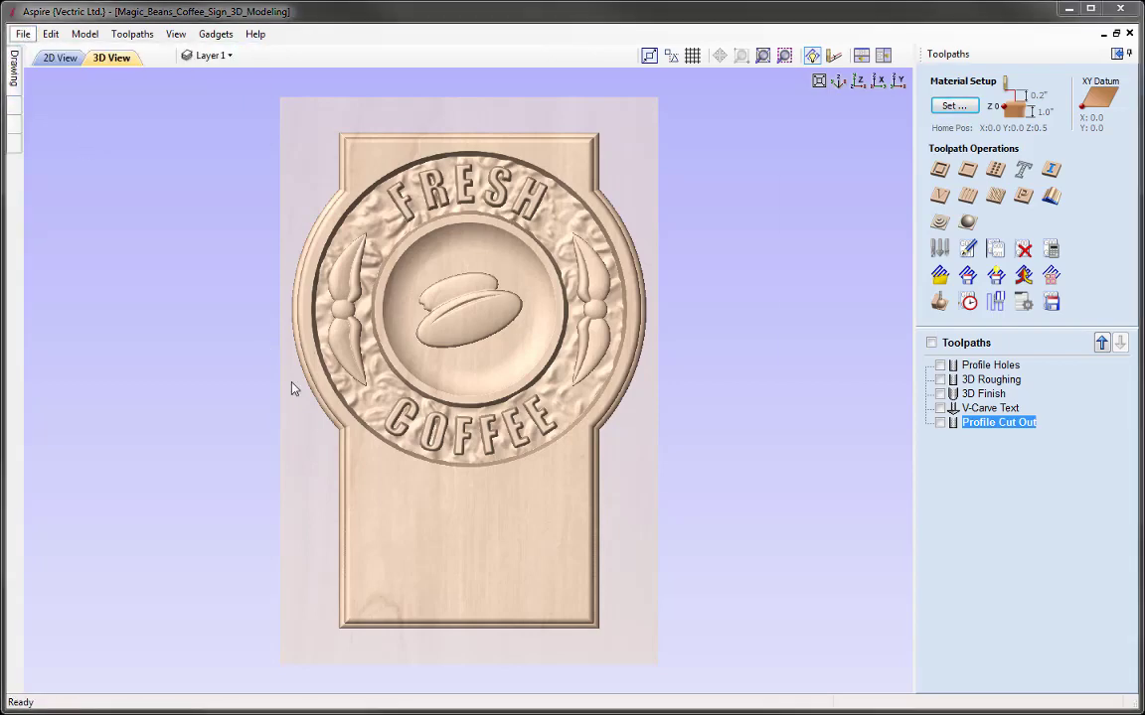
right_click(231, 377)
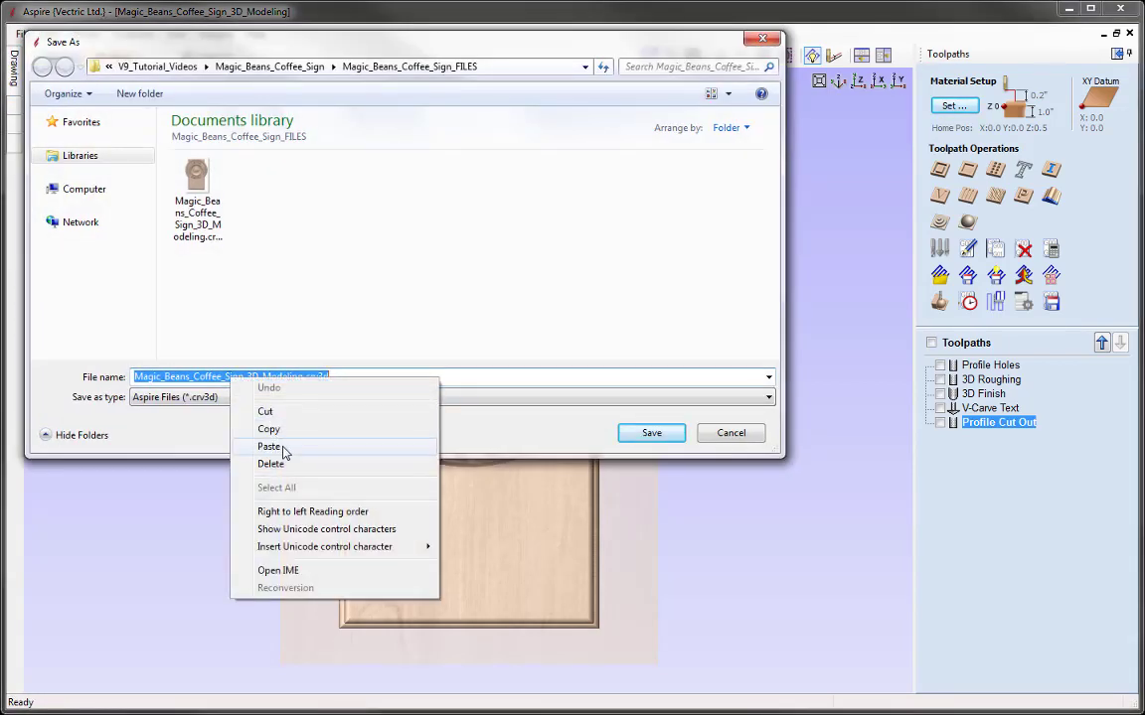
click(269, 444)
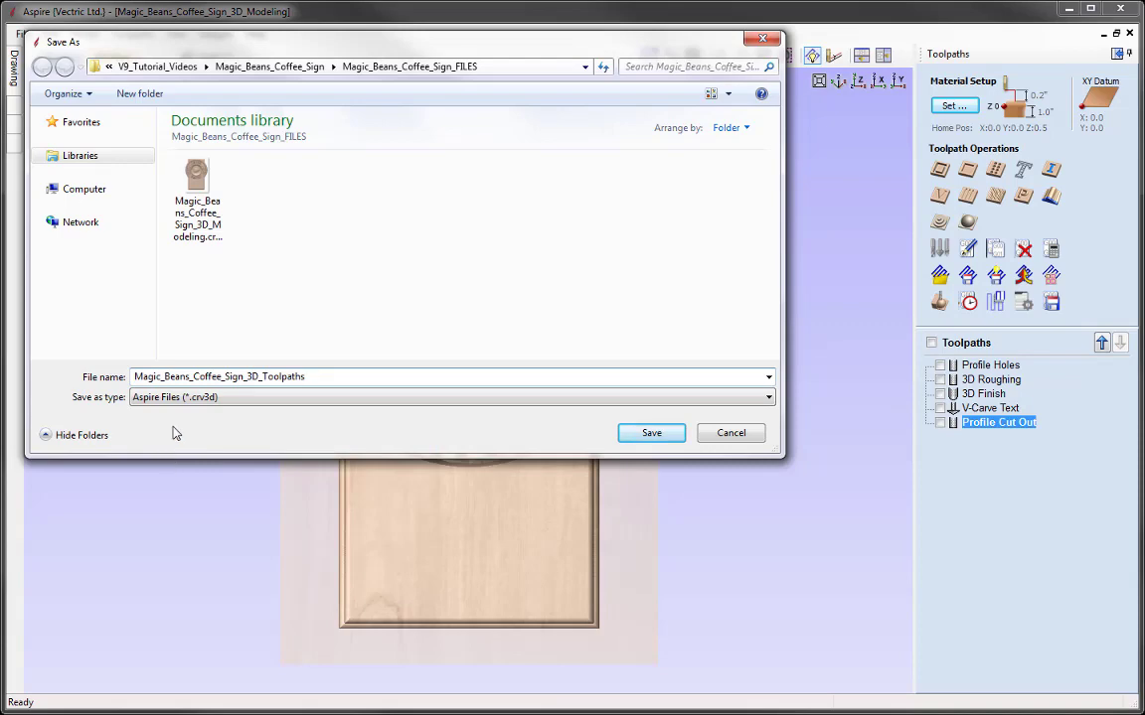
click(653, 434)
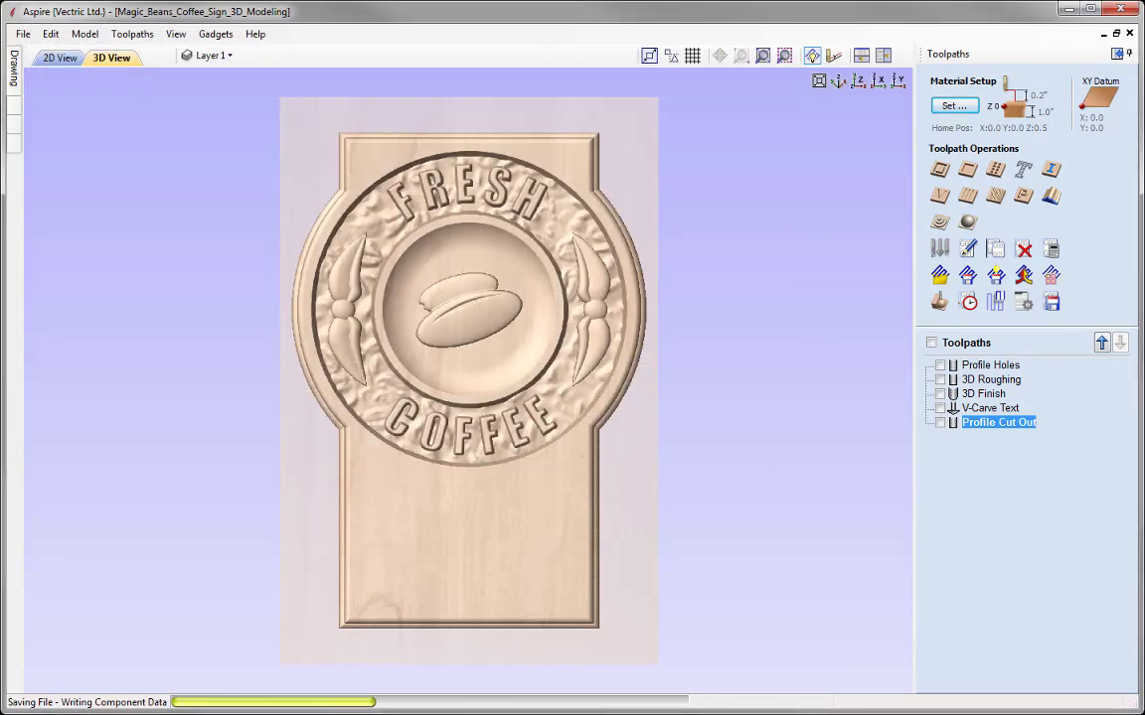